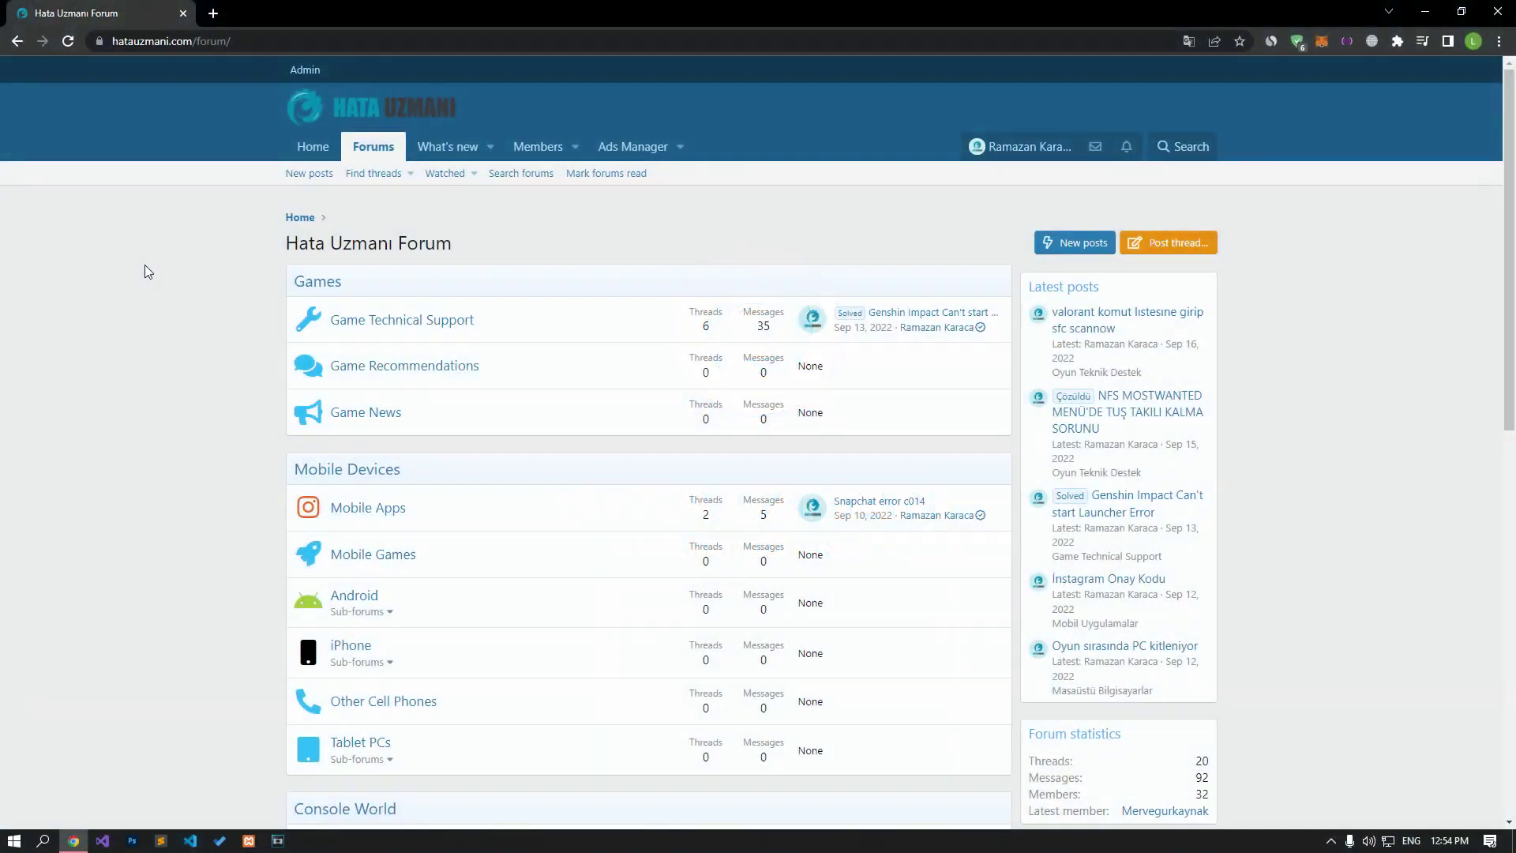
scroll(145, 263, down, 10)
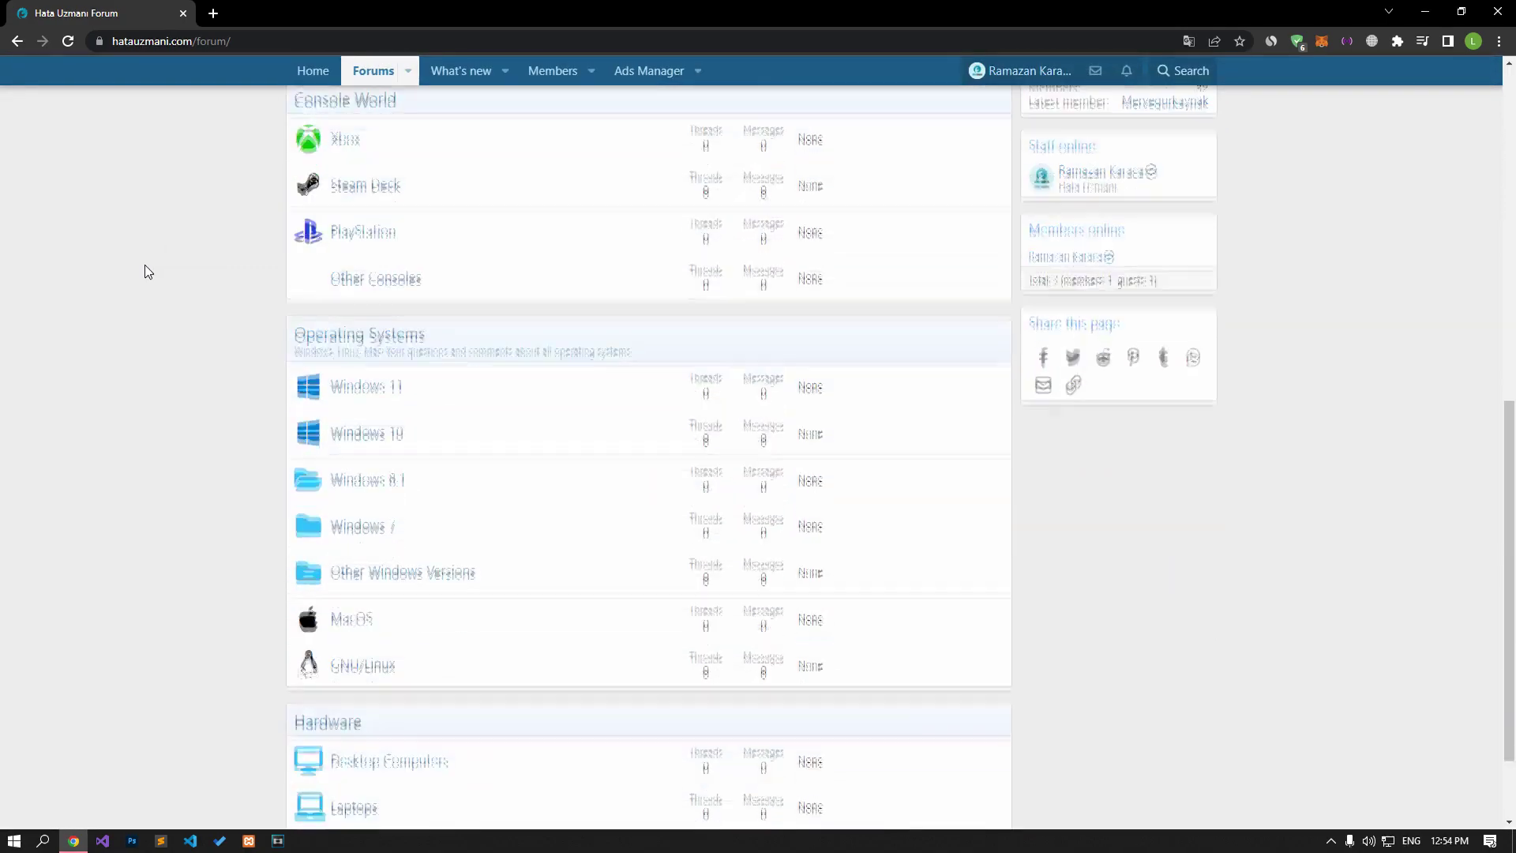
scroll(144, 266, up, 10)
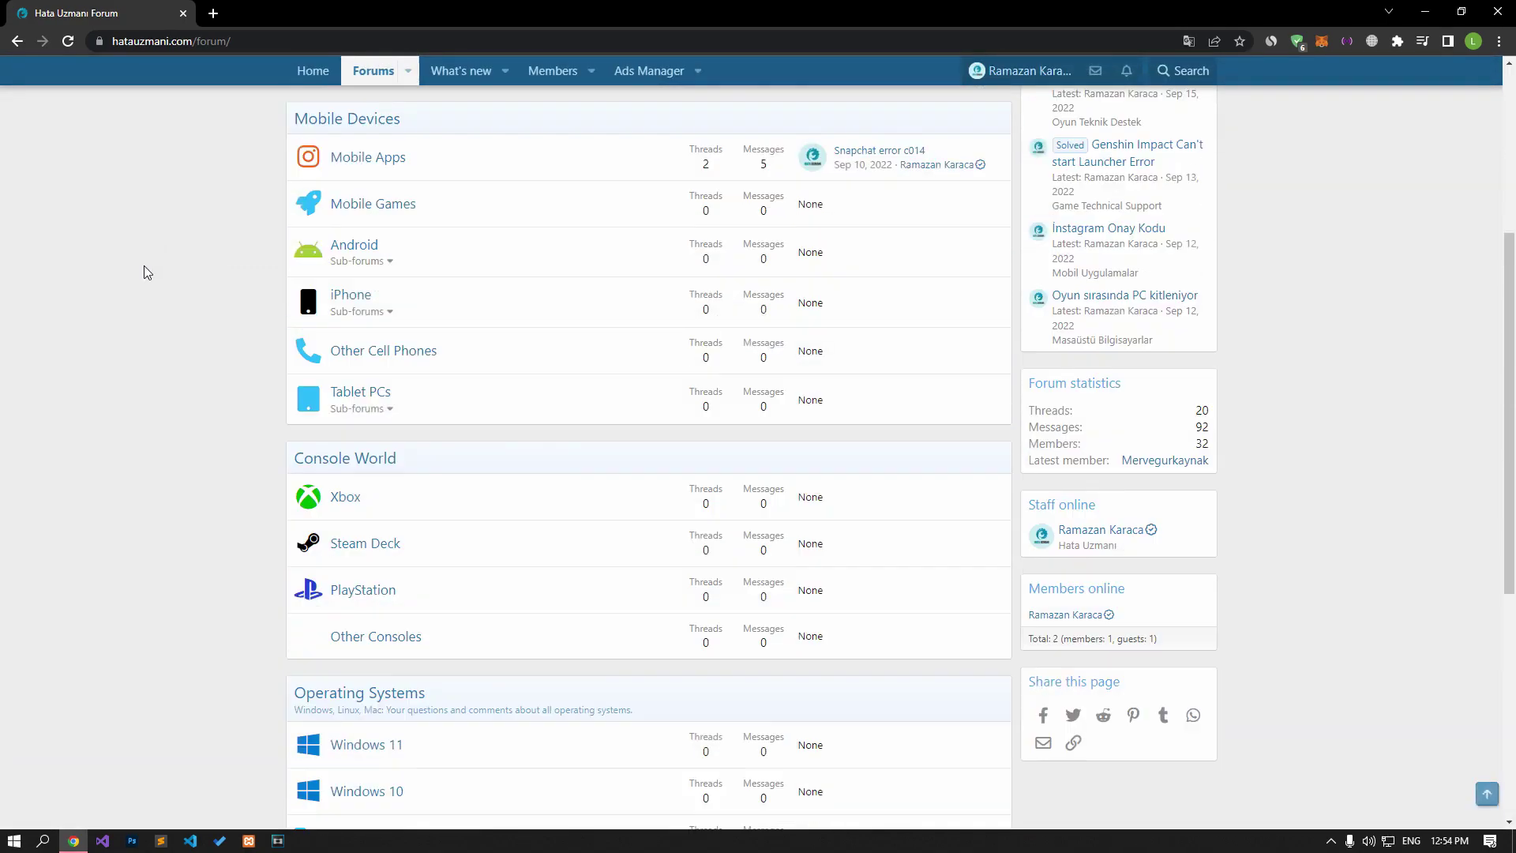
scroll(144, 265, up, 2)
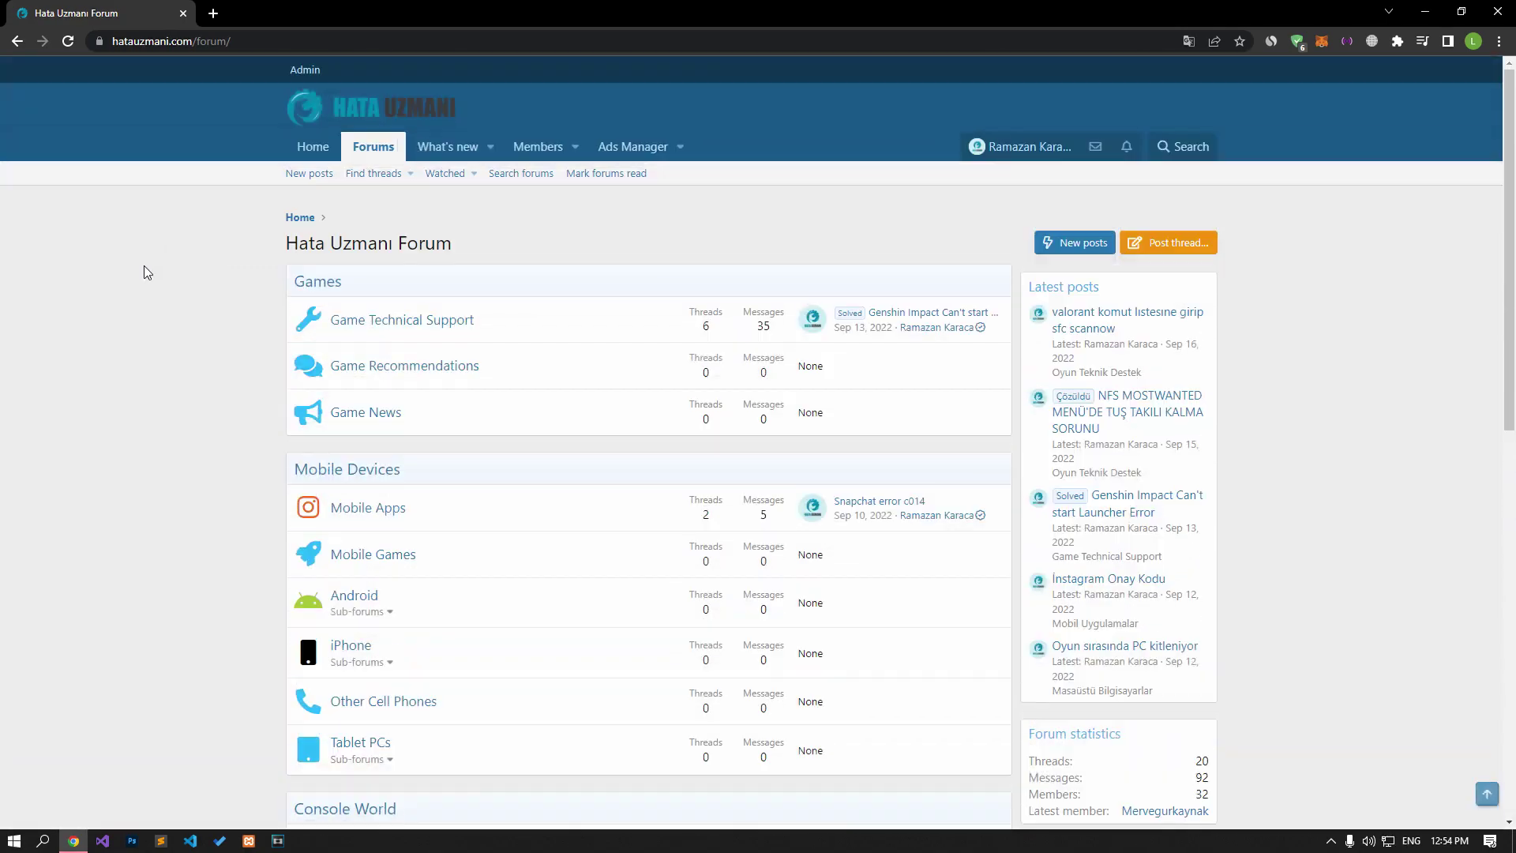
click(1204, 245)
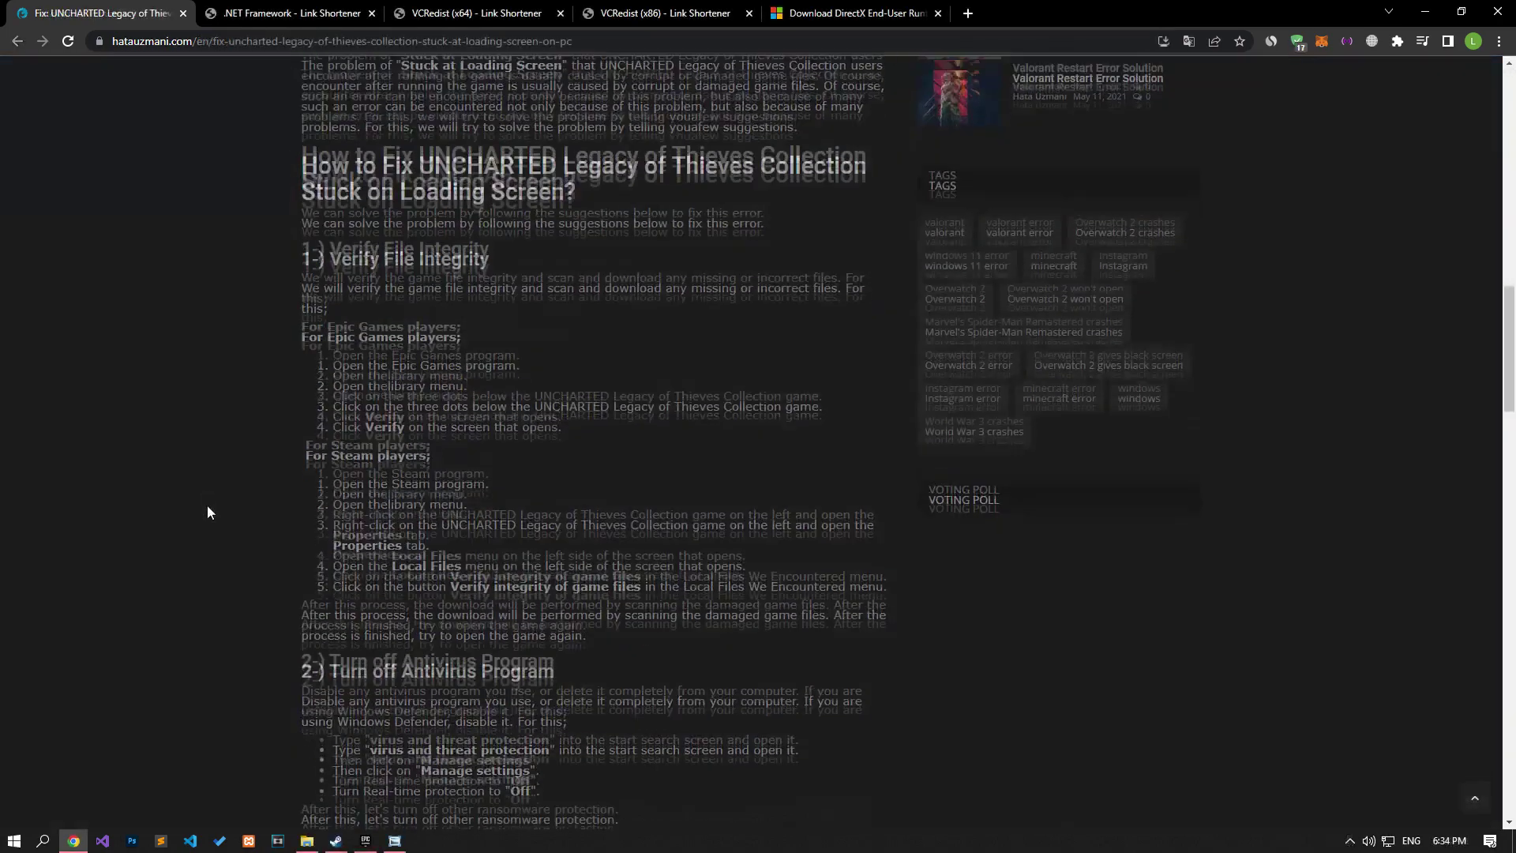
Switch to Steam and view the file verification option in Rocket League's local files properties
scroll(207, 506, down, 2)
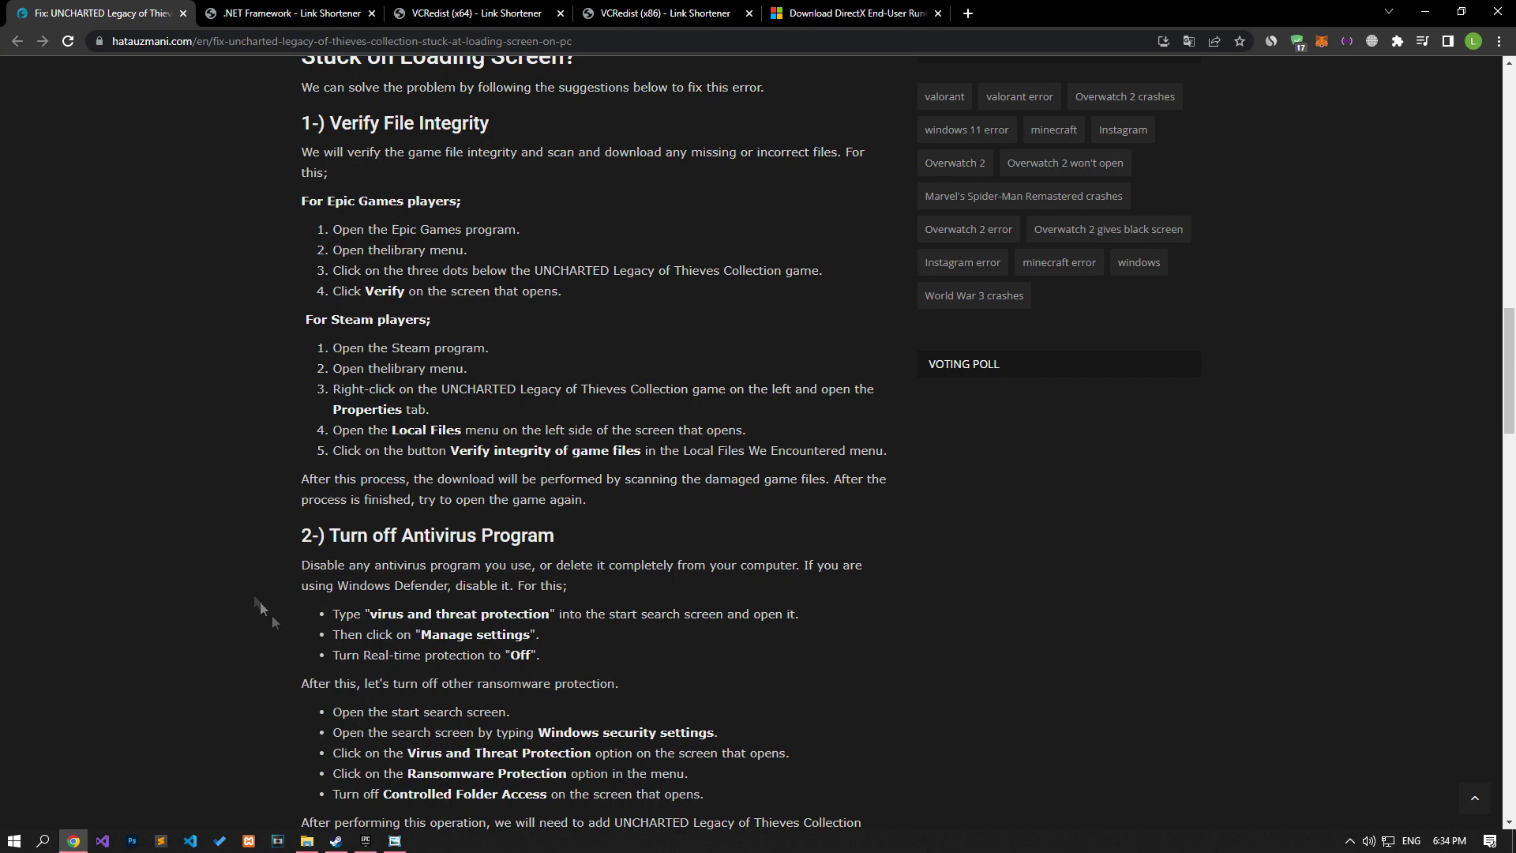
click(336, 840)
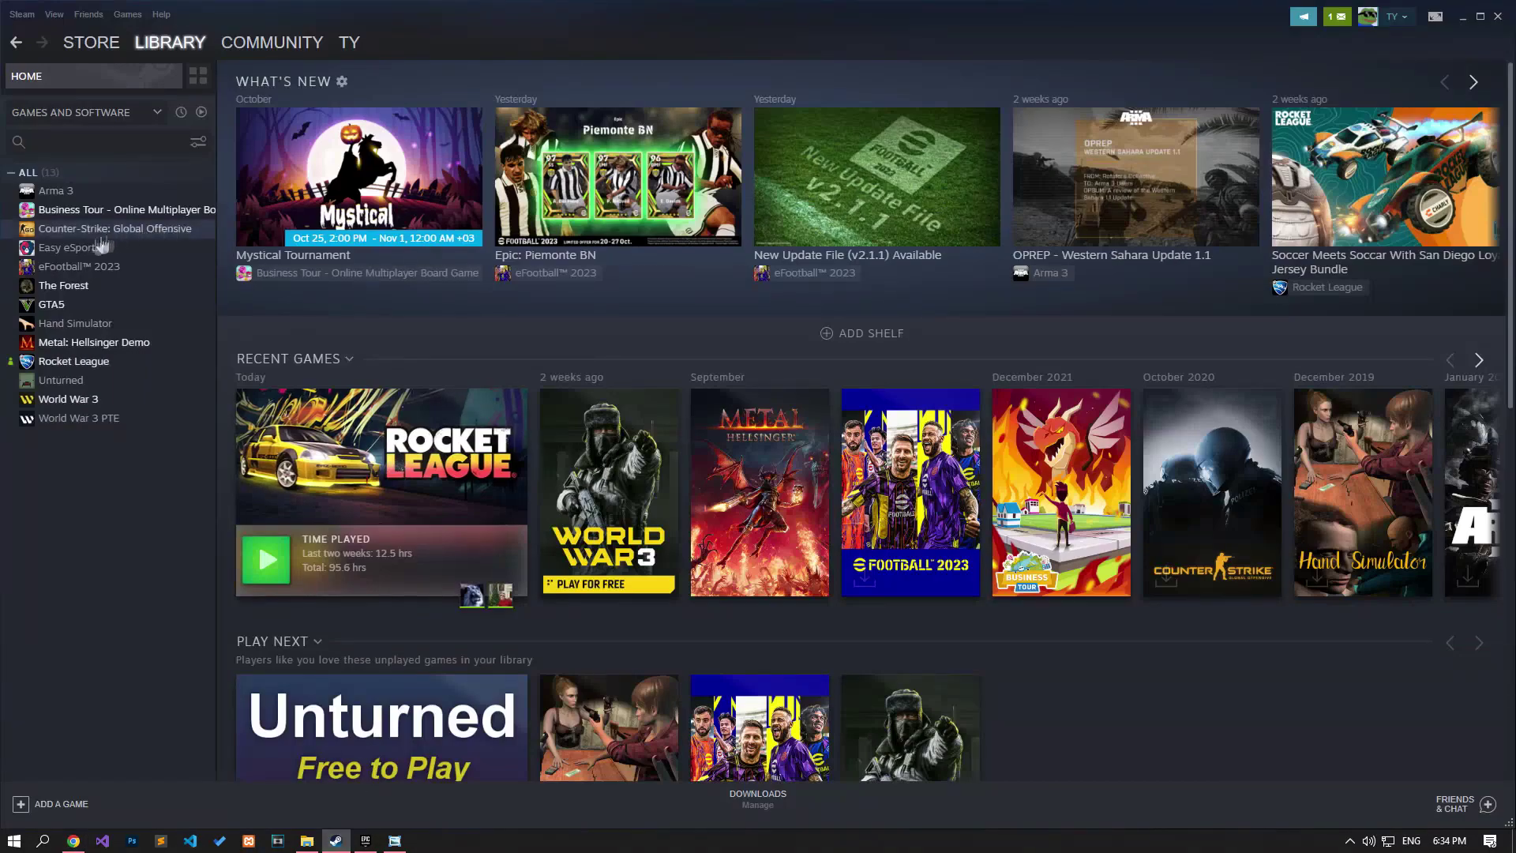
right_click(39, 363)
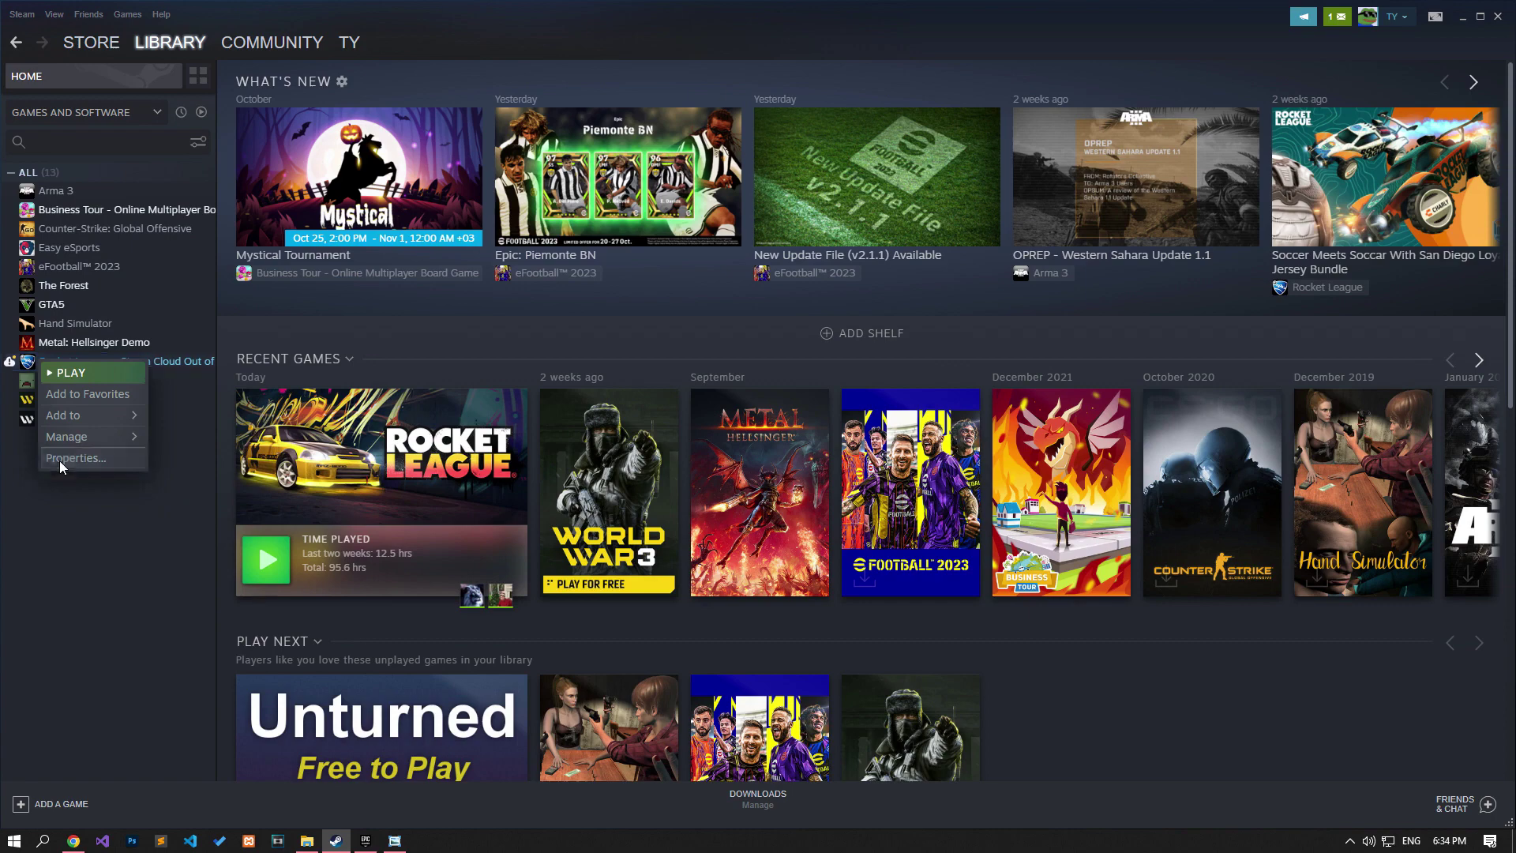
click(59, 458)
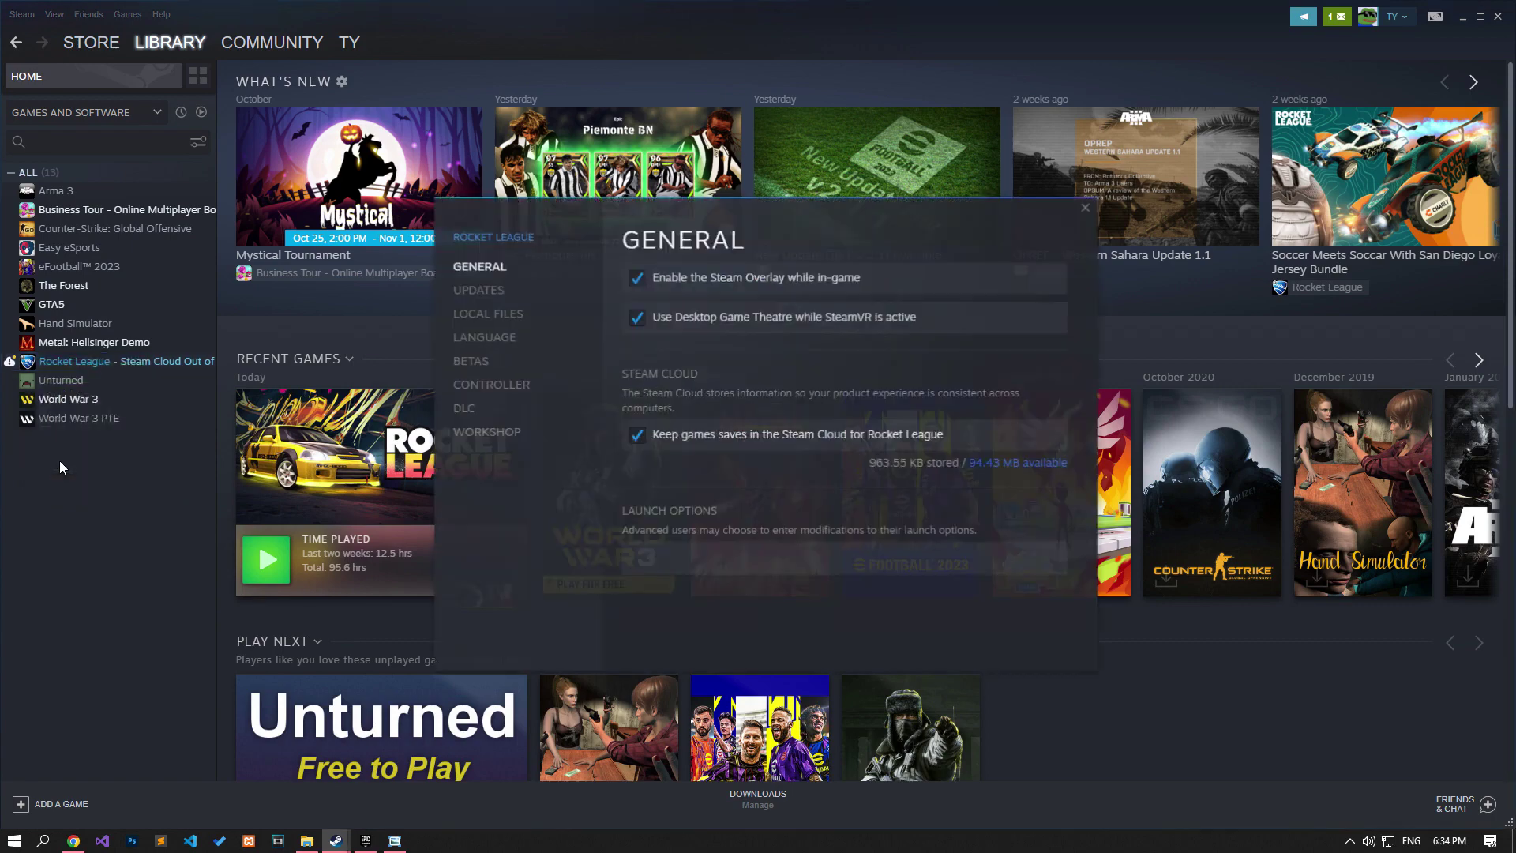
click(488, 314)
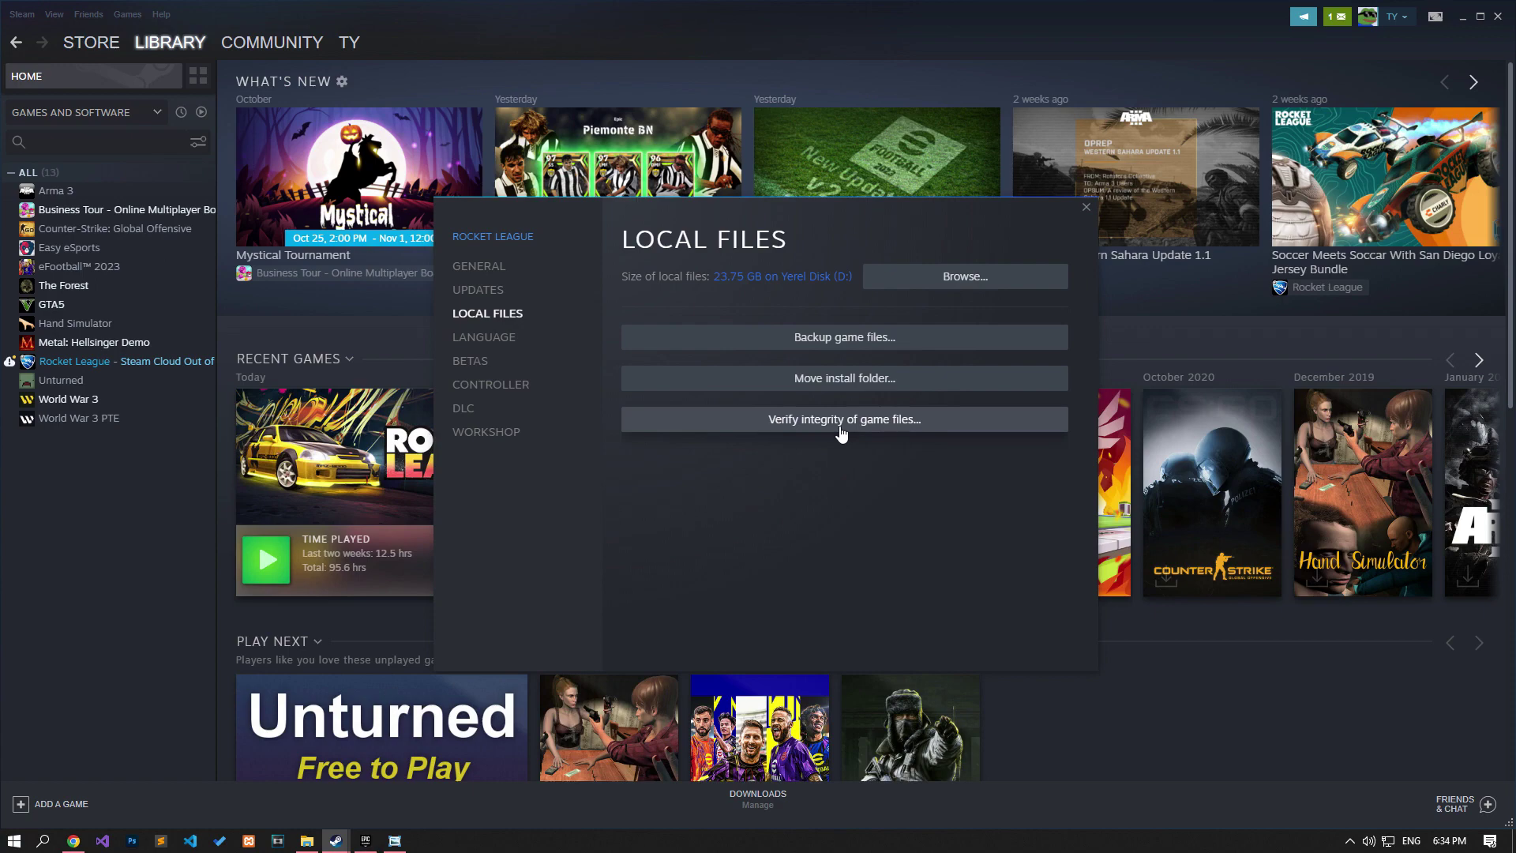
click(1087, 208)
Switch to the Epic Games launcher, open Fall Guys' management options and view the Verify Files option in the Screenshot_1.jpg image
click(366, 840)
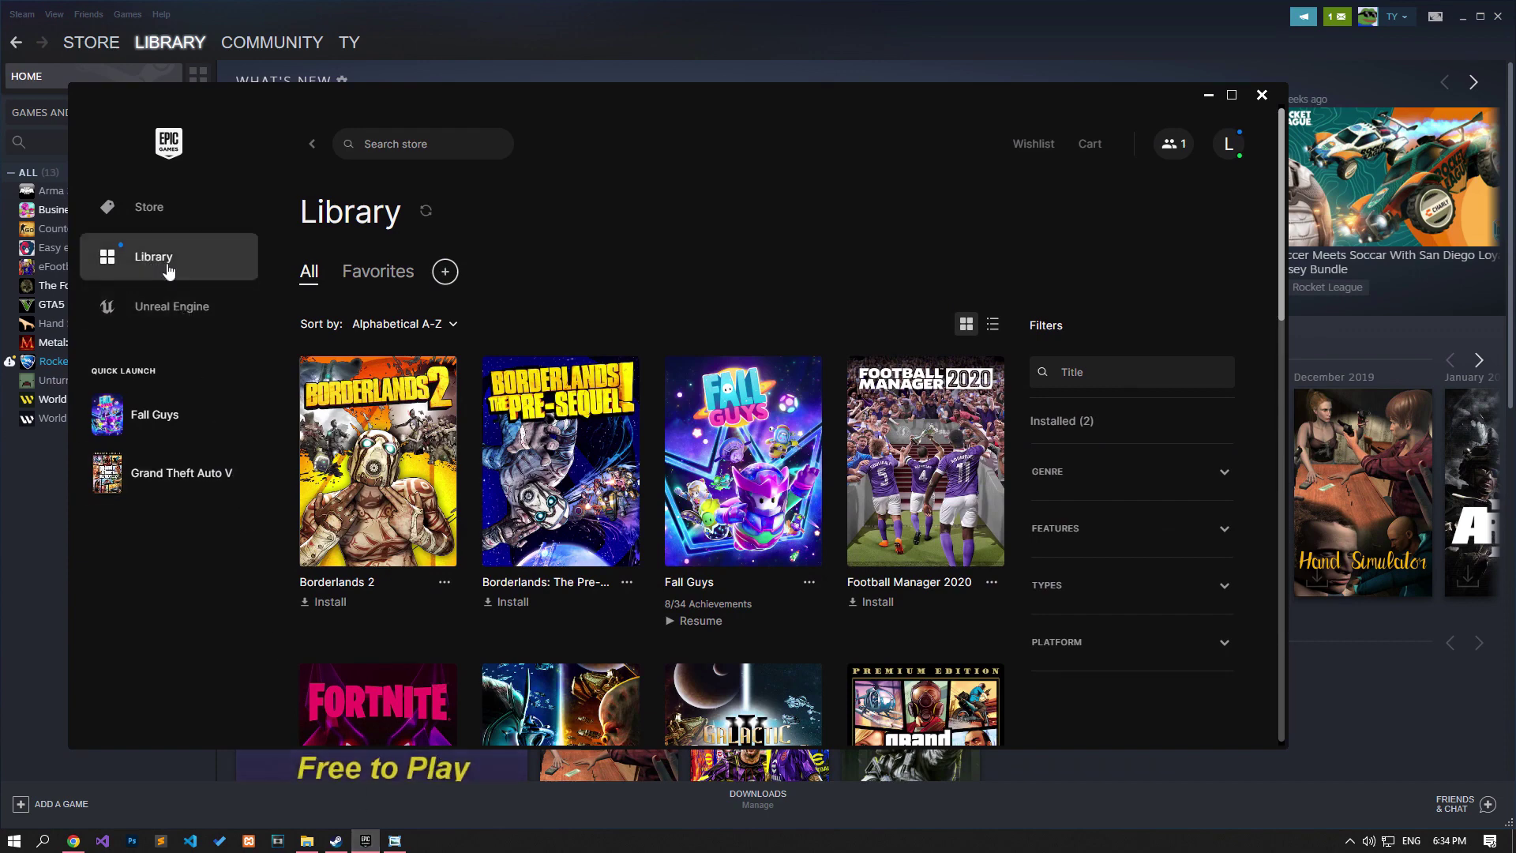
click(809, 583)
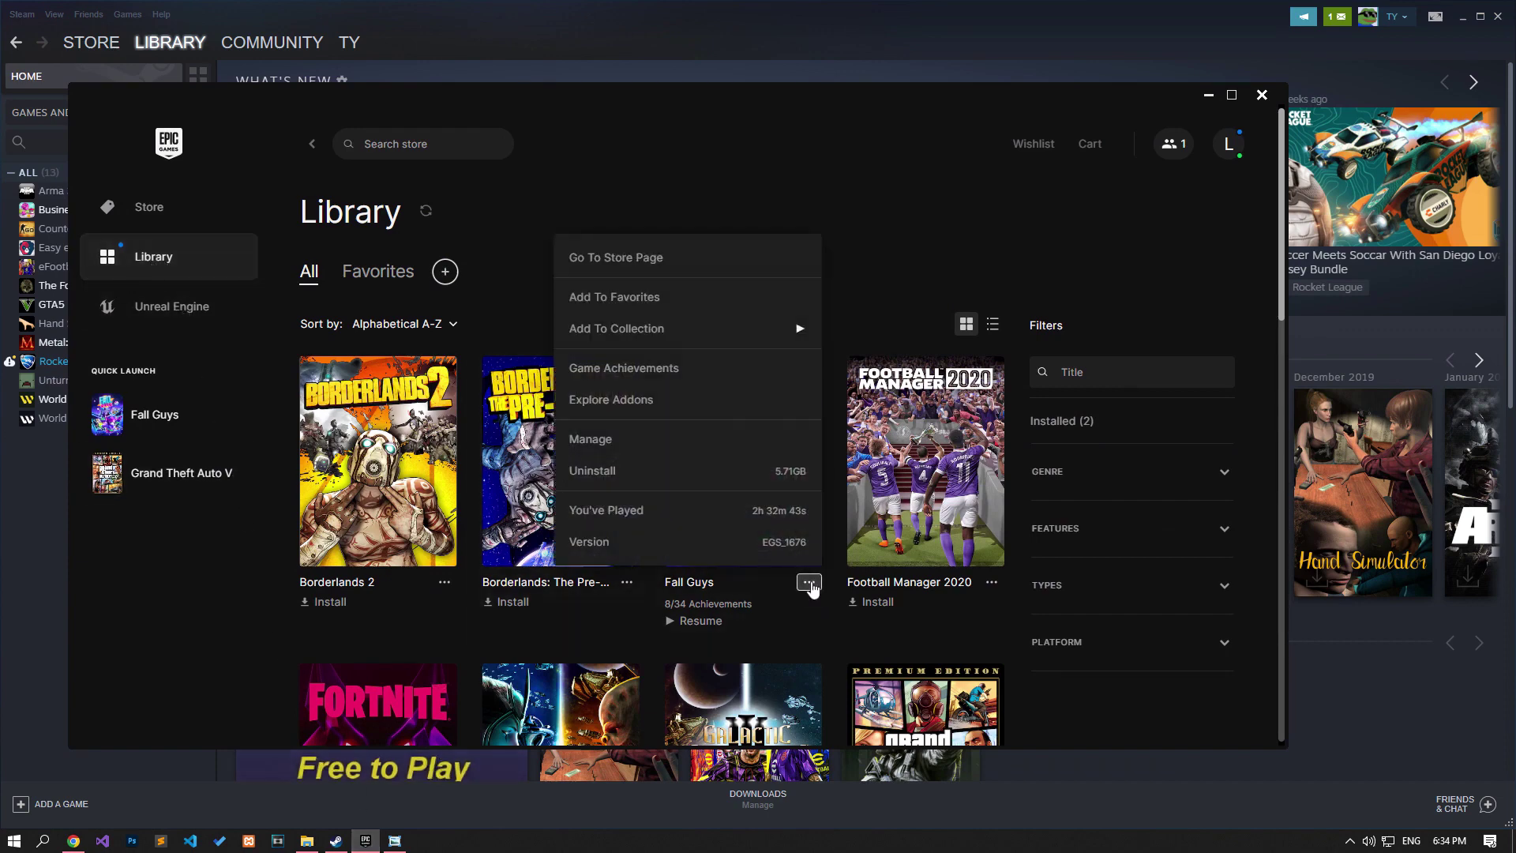
click(593, 439)
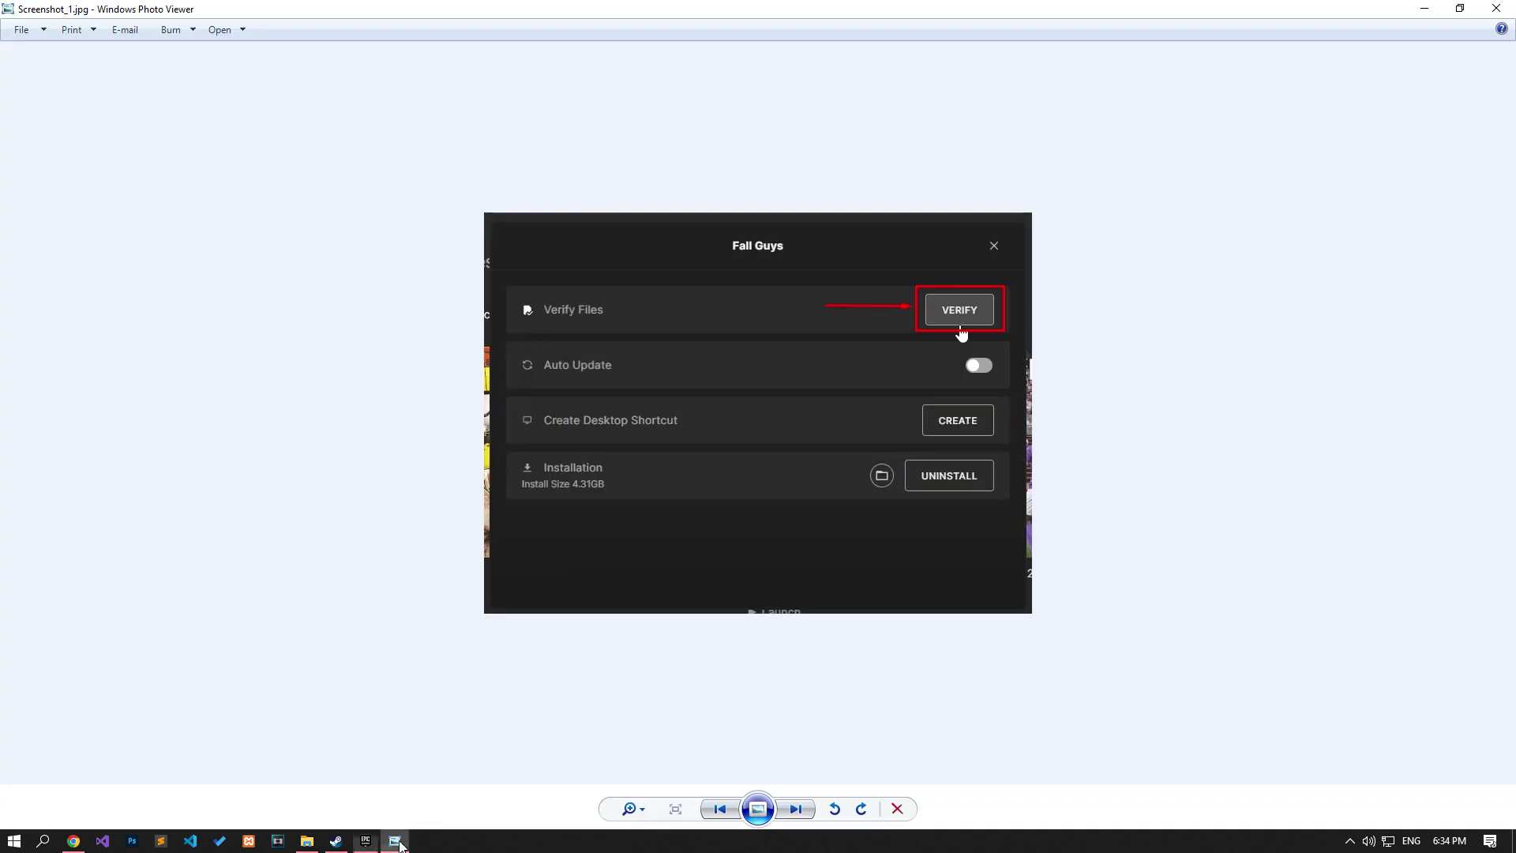
click(395, 841)
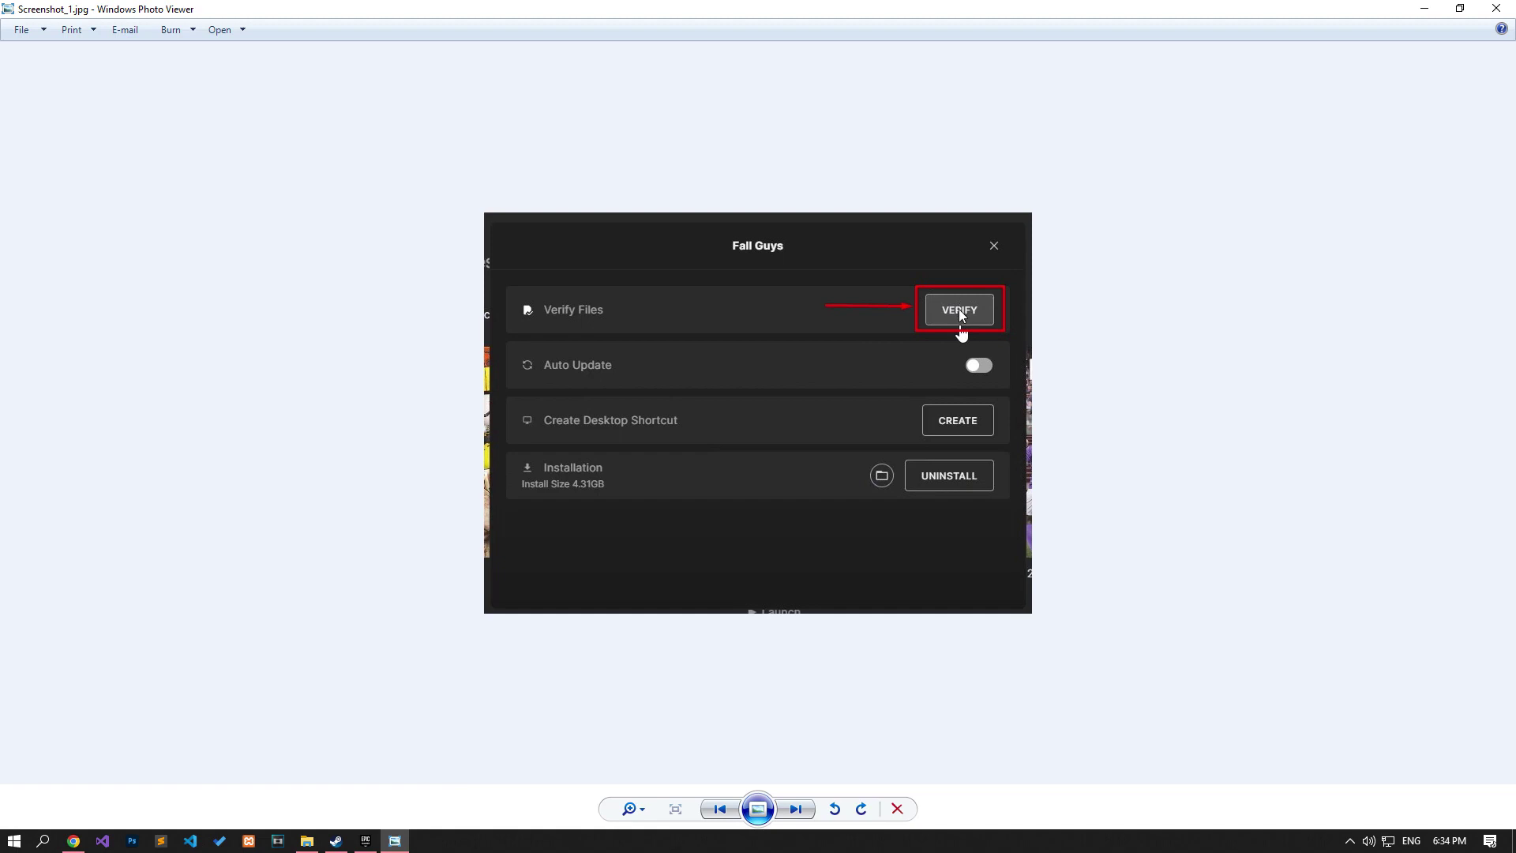
click(1496, 8)
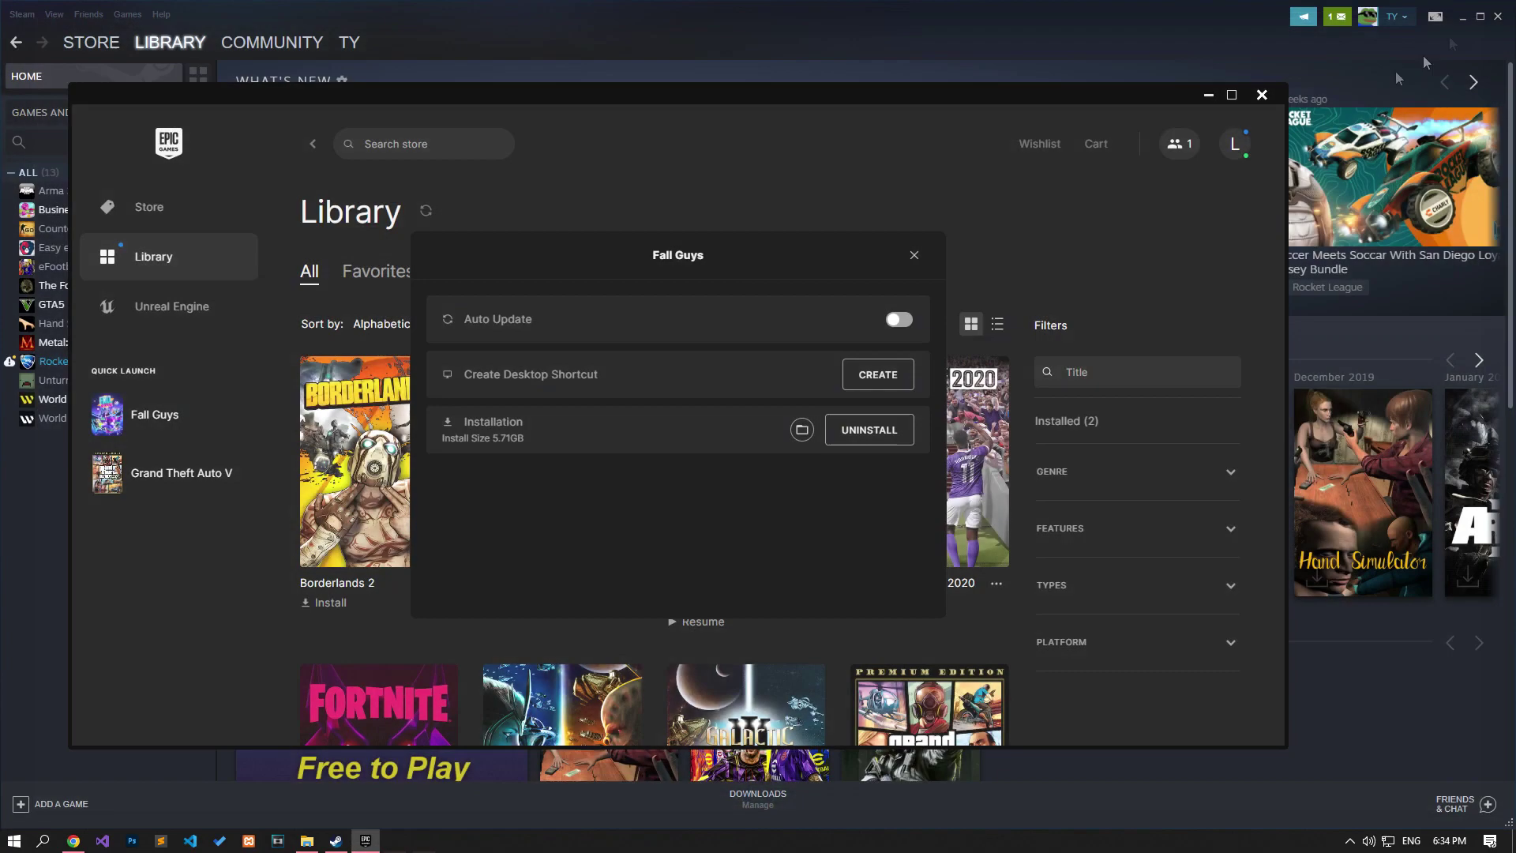
click(914, 256)
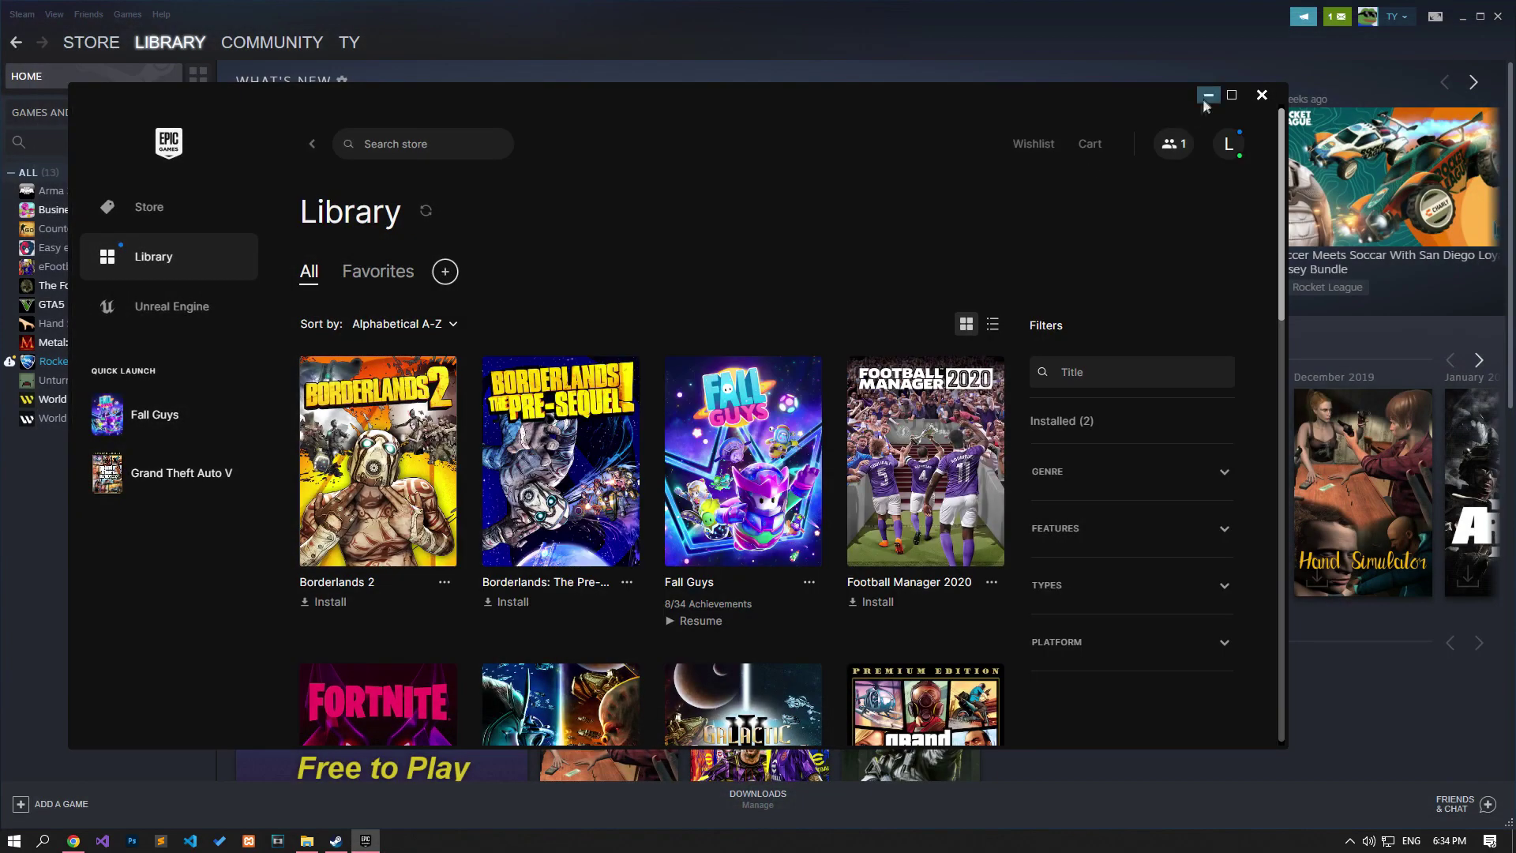
click(1206, 95)
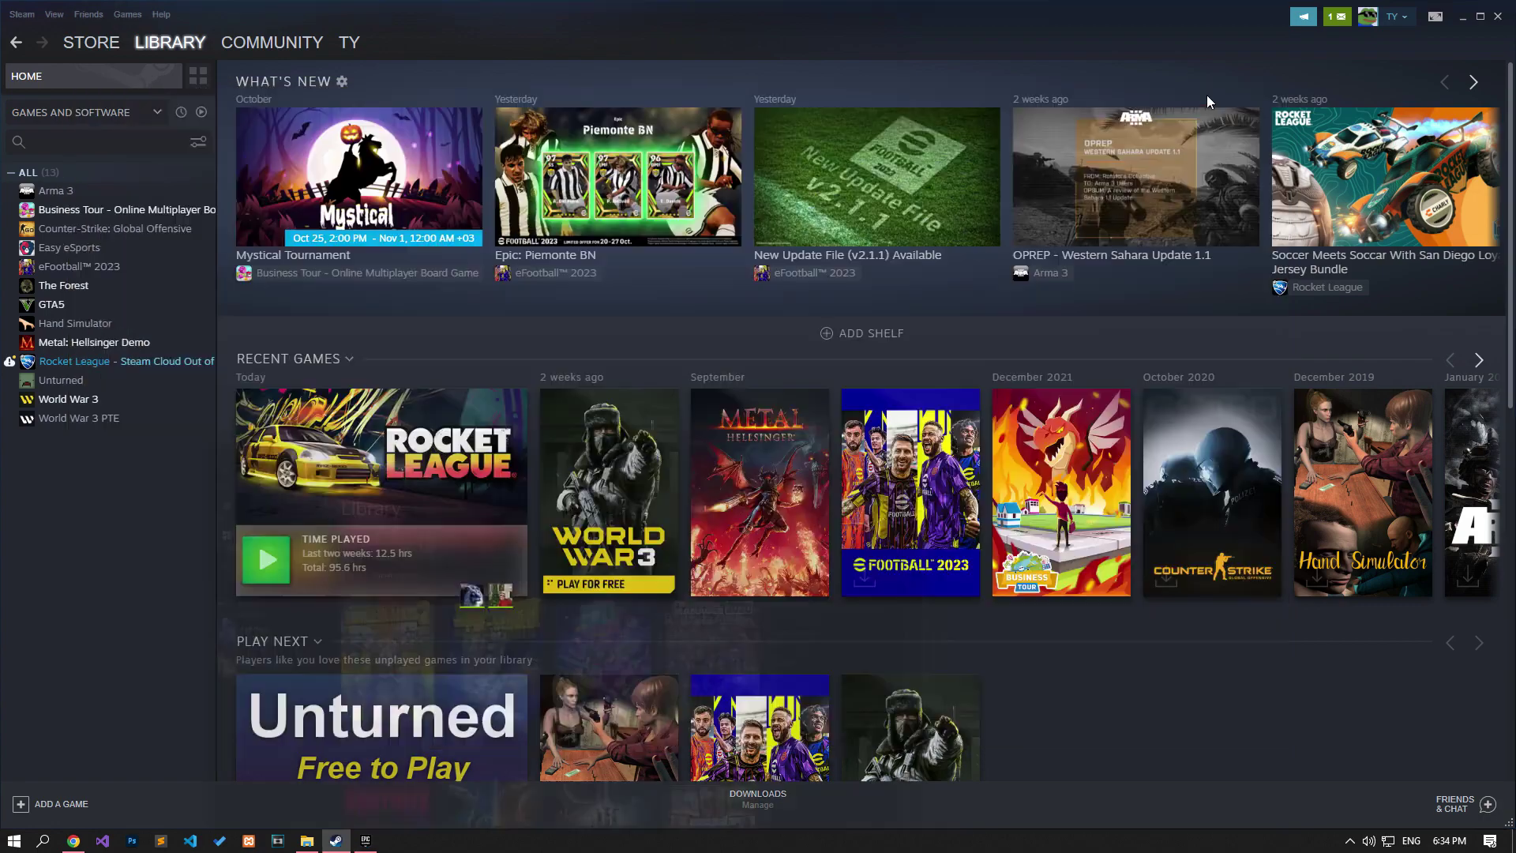
Return to the browser article's antivirus section and open the Virus & threat protection settings in Windows Security
click(75, 838)
scroll(160, 581, down, 3)
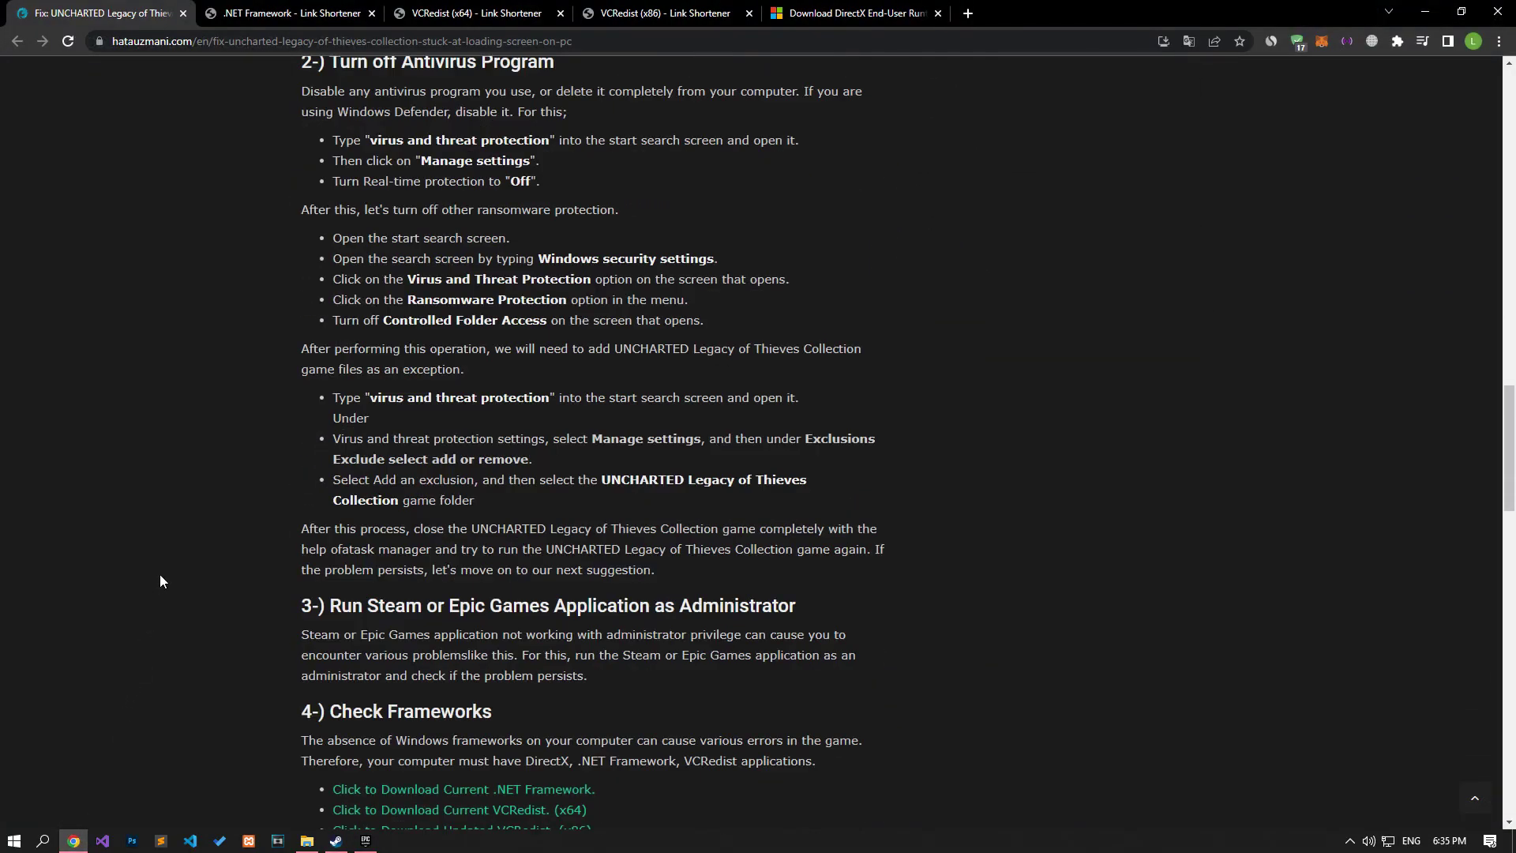
scroll(160, 576, up, 1)
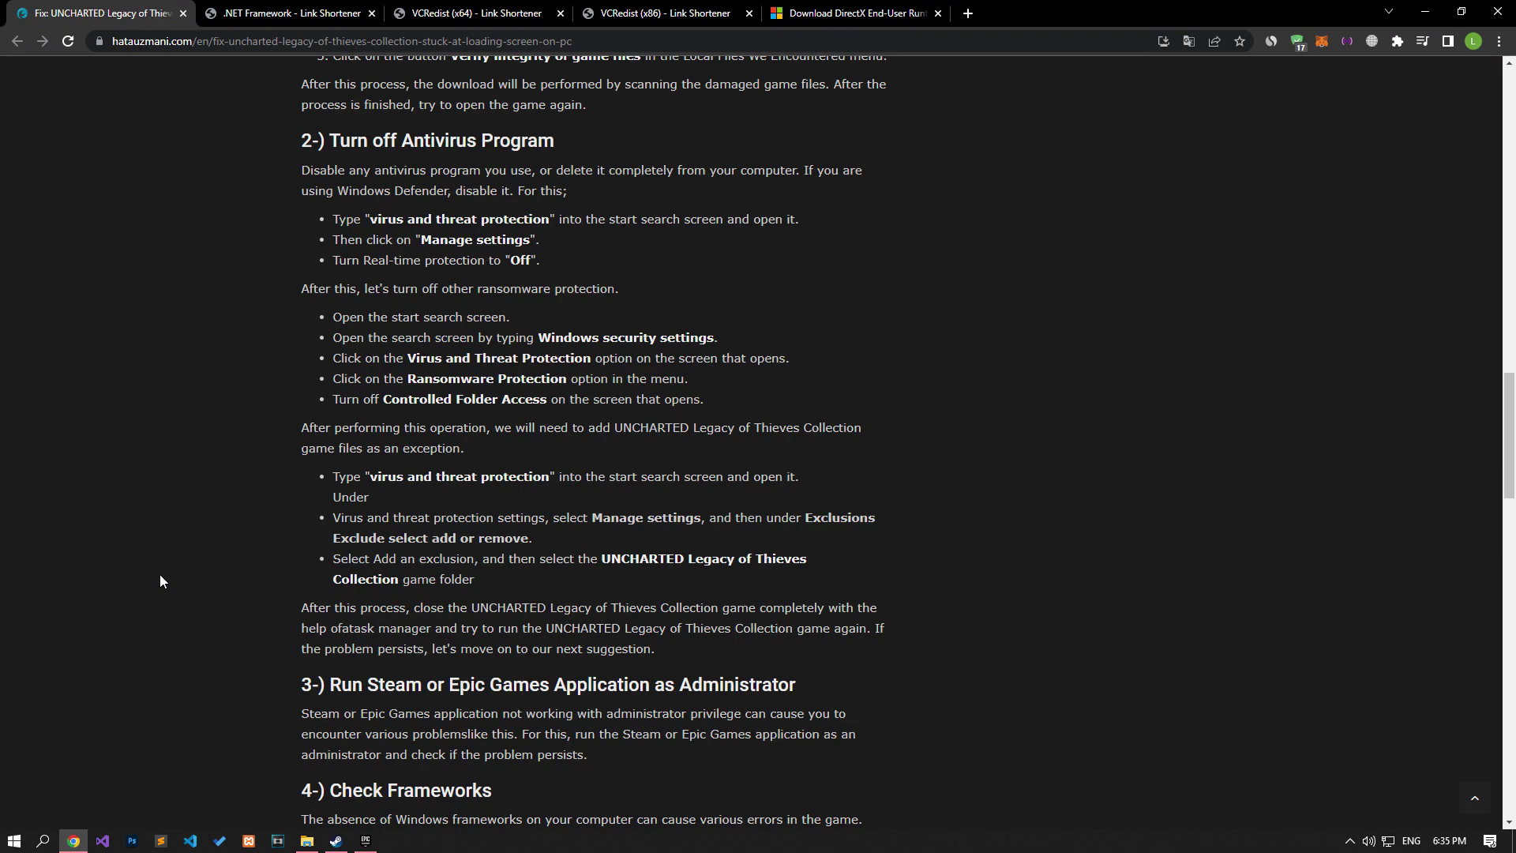
click(14, 842)
text(virus)
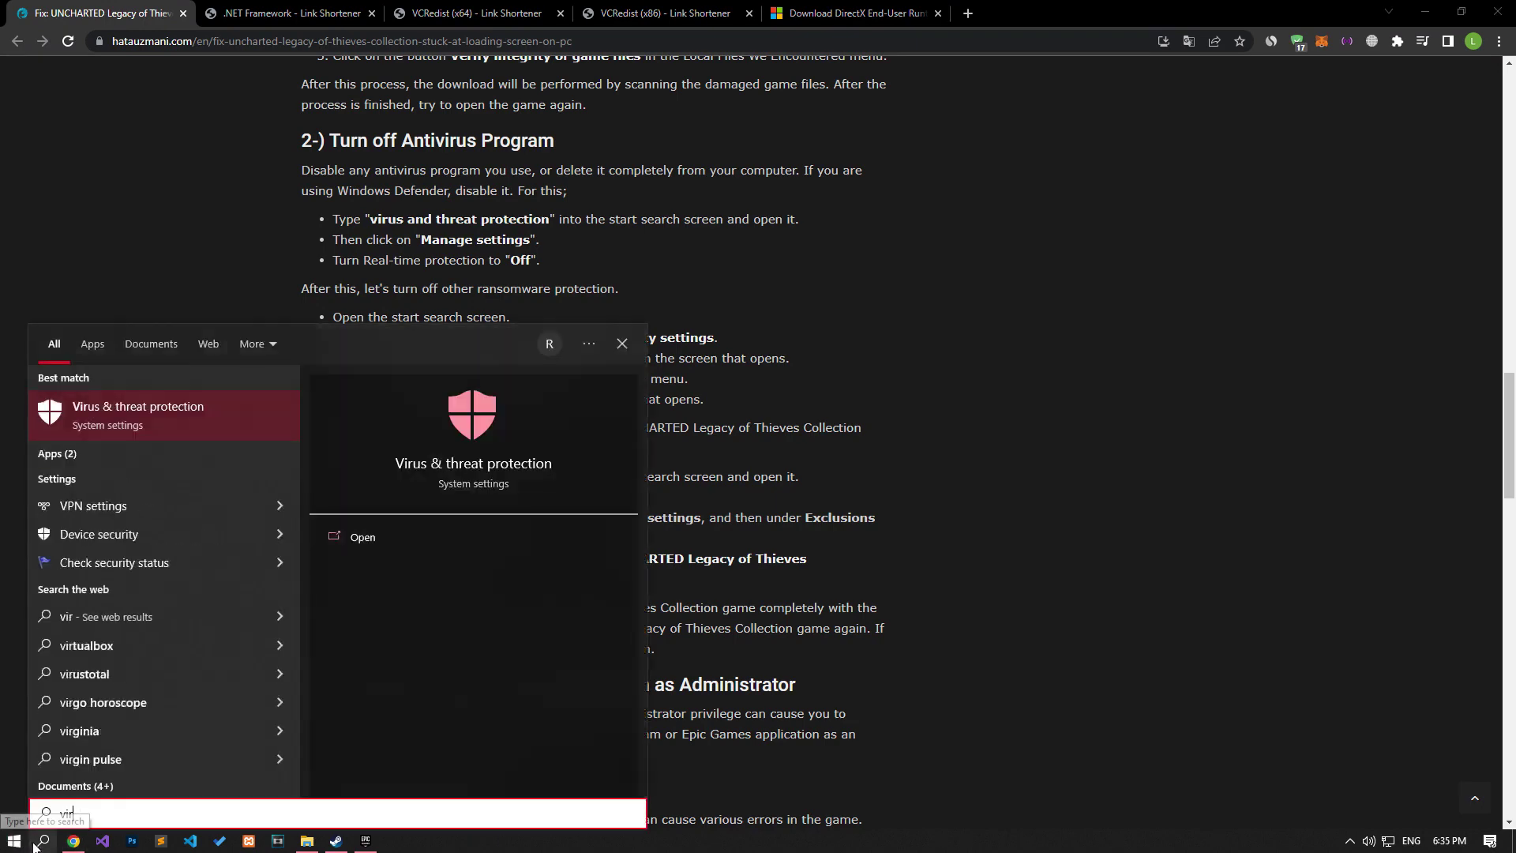
click(168, 419)
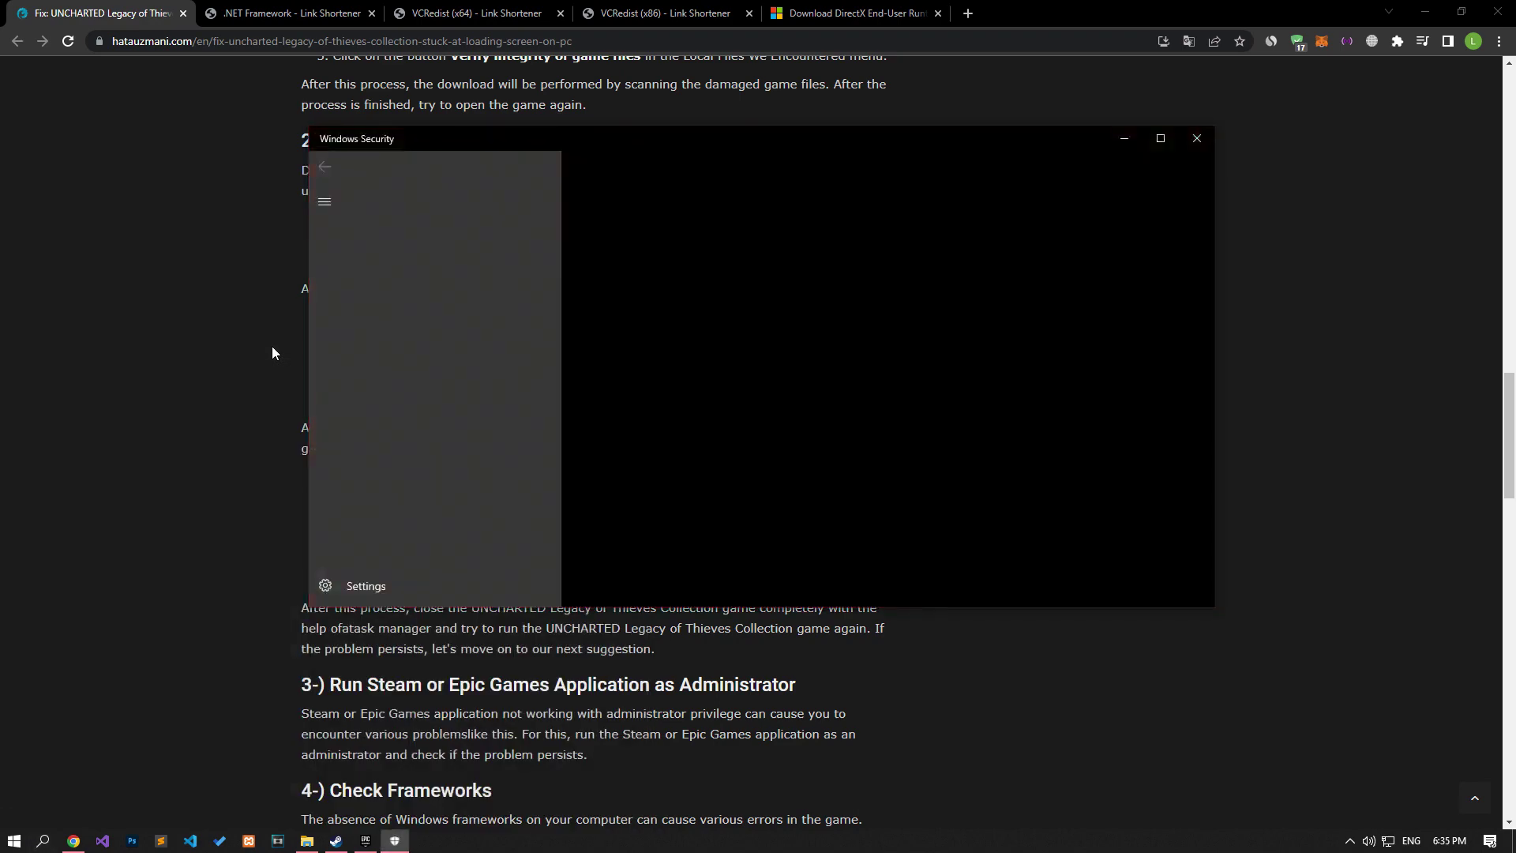
scroll(666, 429, down, 2)
click(601, 524)
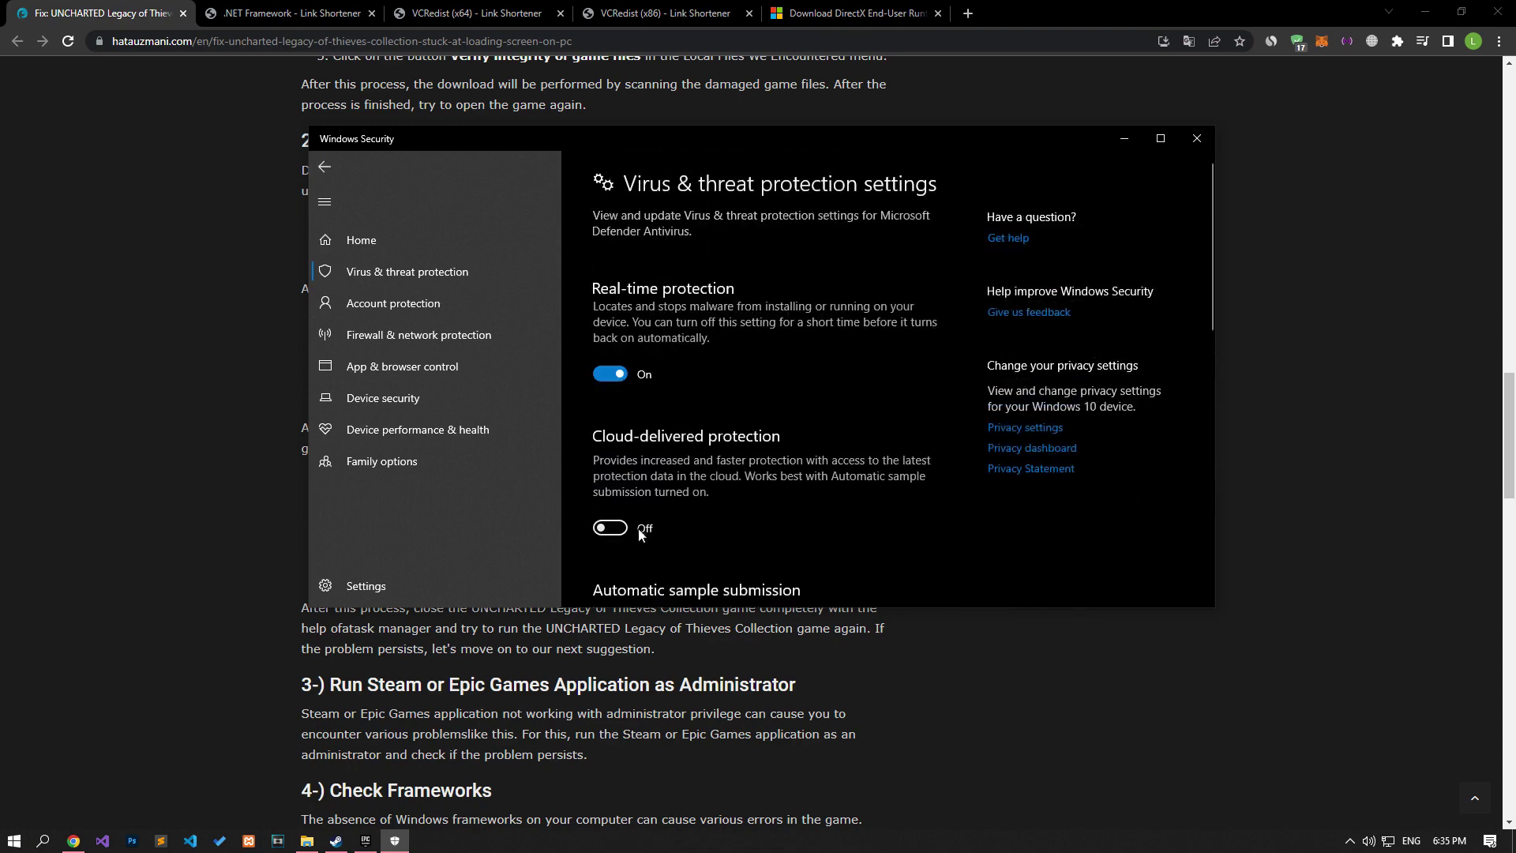
Check the Controlled folder access setting and turn off Real-time protection
scroll(646, 496, down, 10)
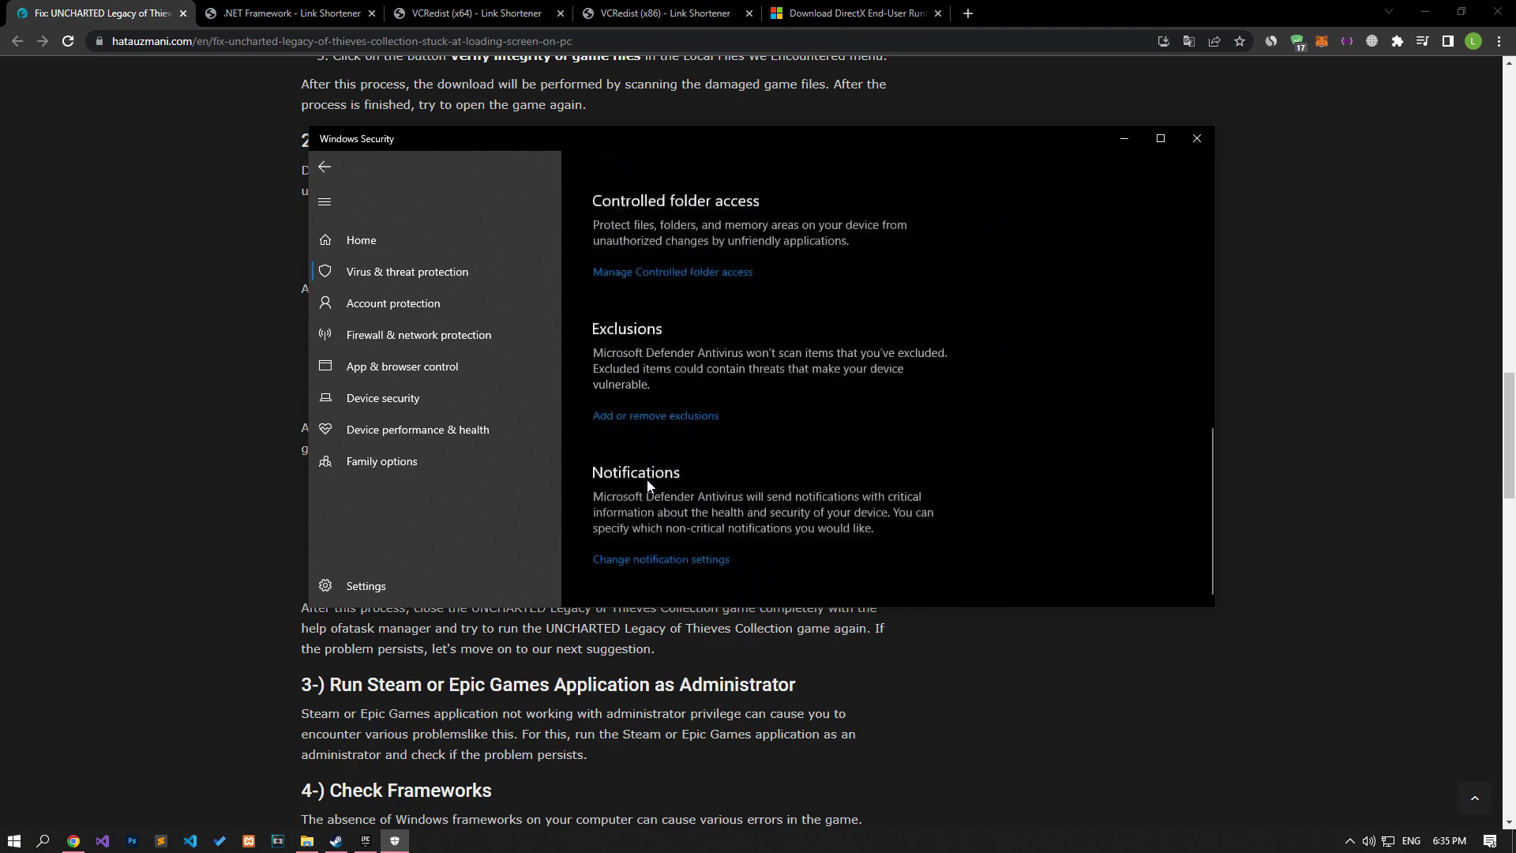
click(632, 276)
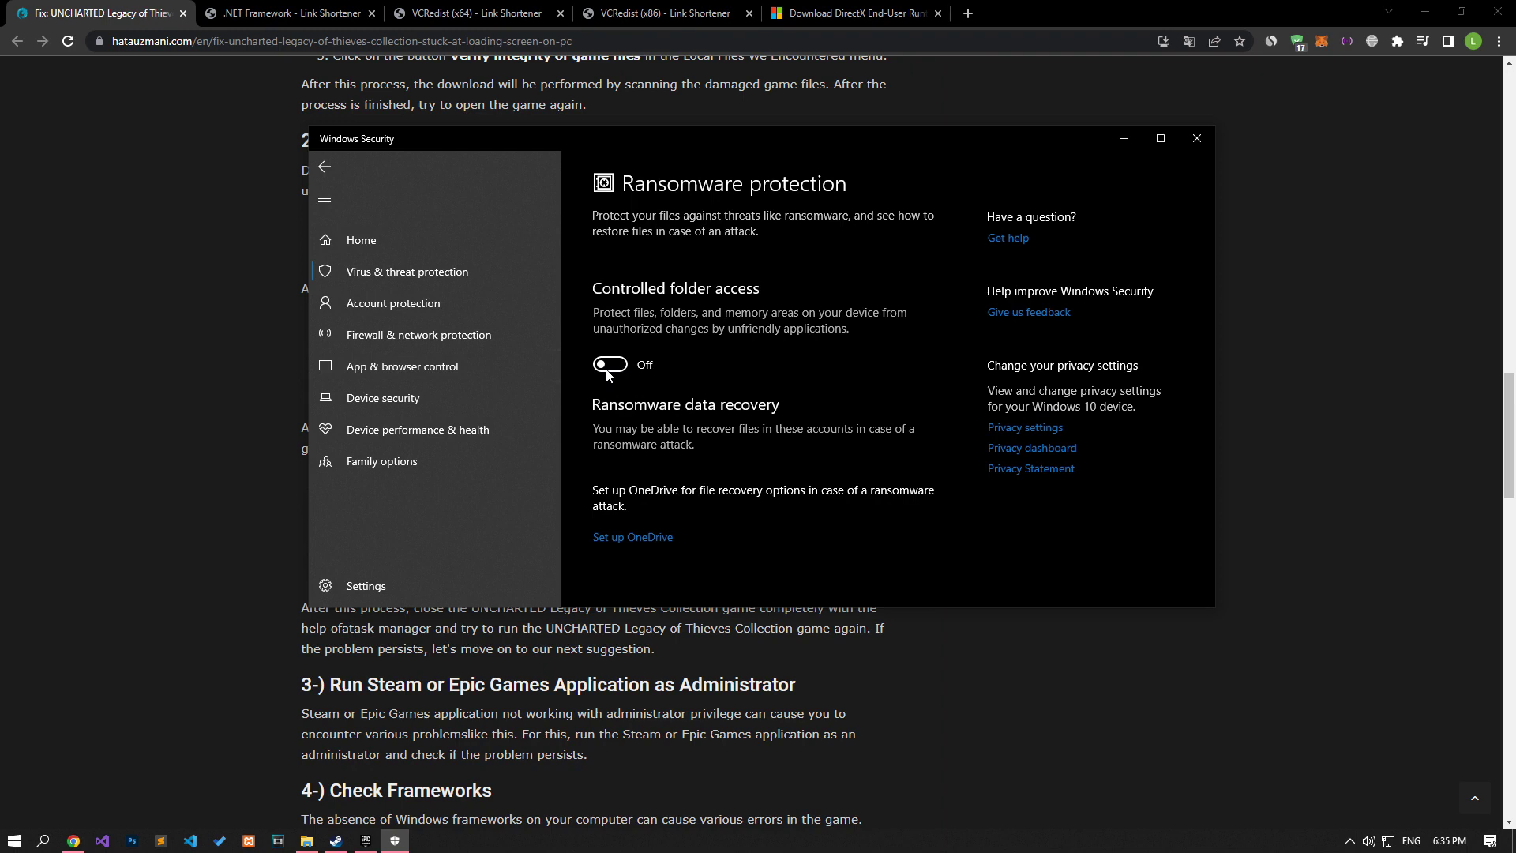
click(326, 168)
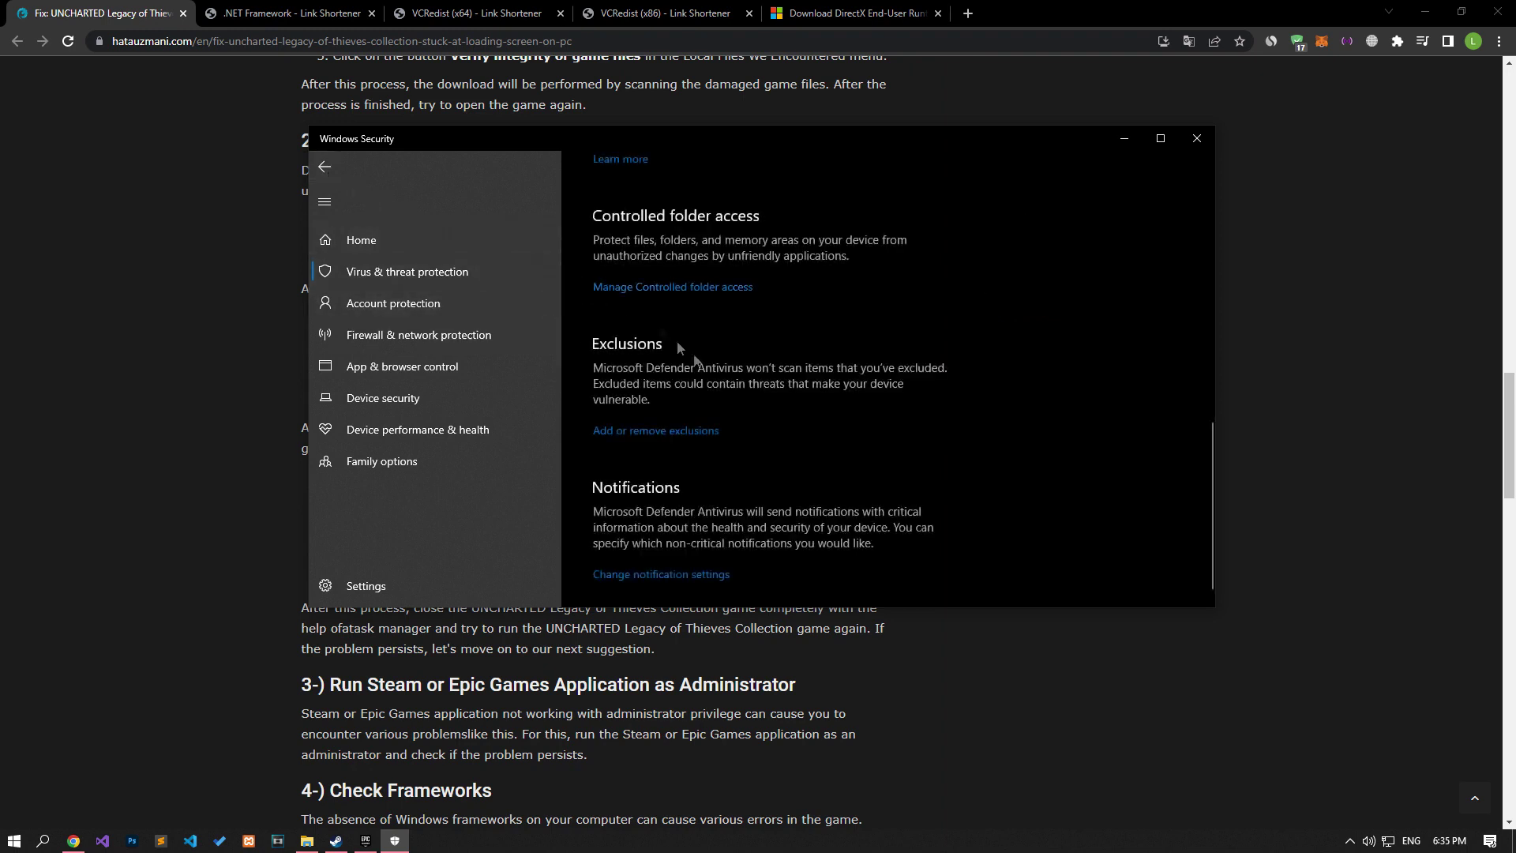
scroll(598, 439, up, 10)
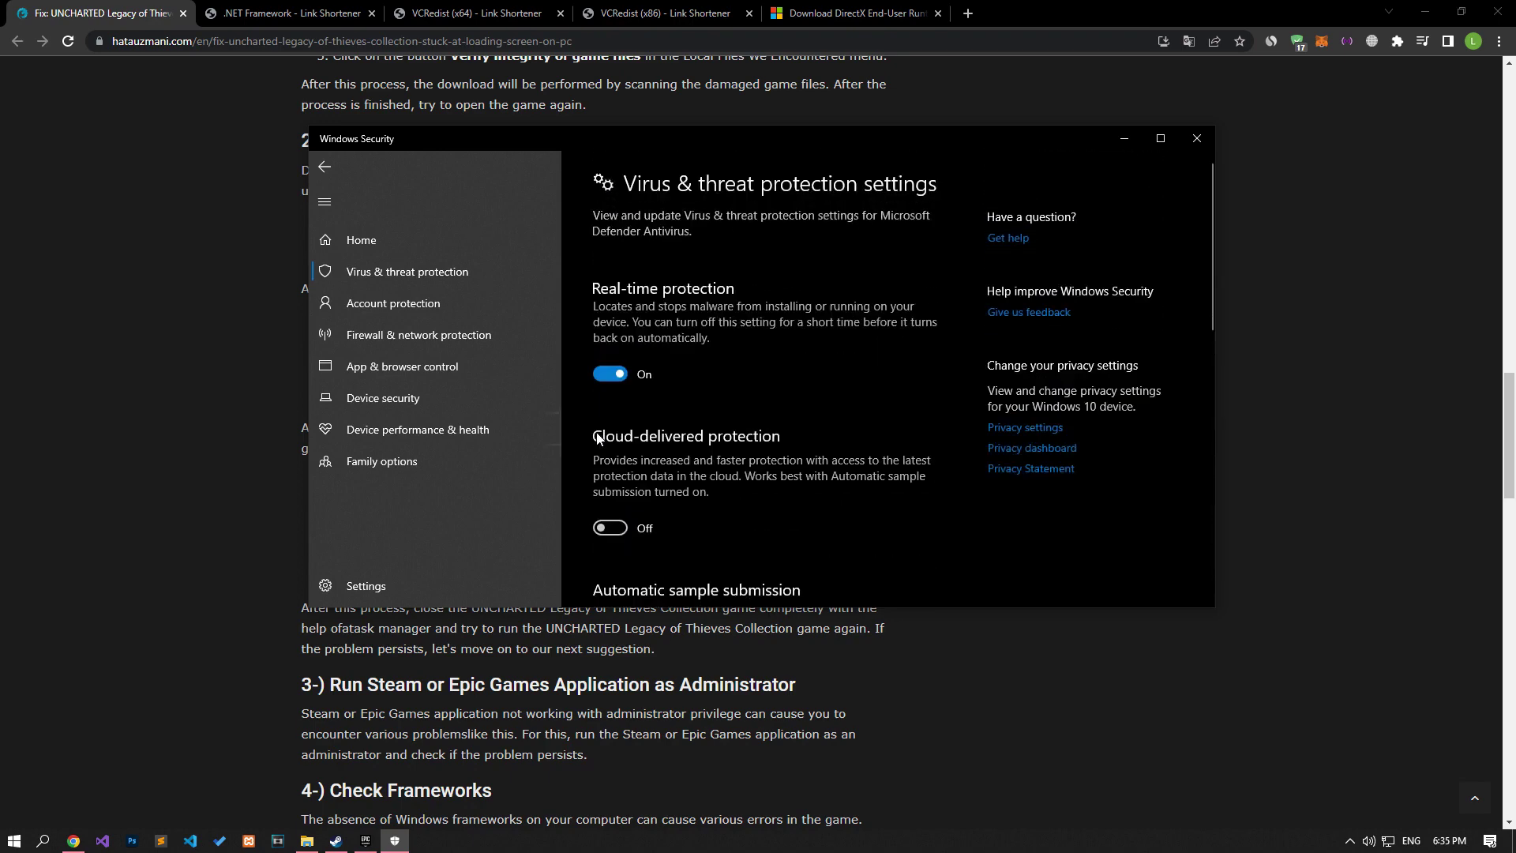
click(609, 380)
Start adding a folder exclusion for Microsoft Defender Antivirus, opening the folder selection dialog
scroll(610, 380, down, 10)
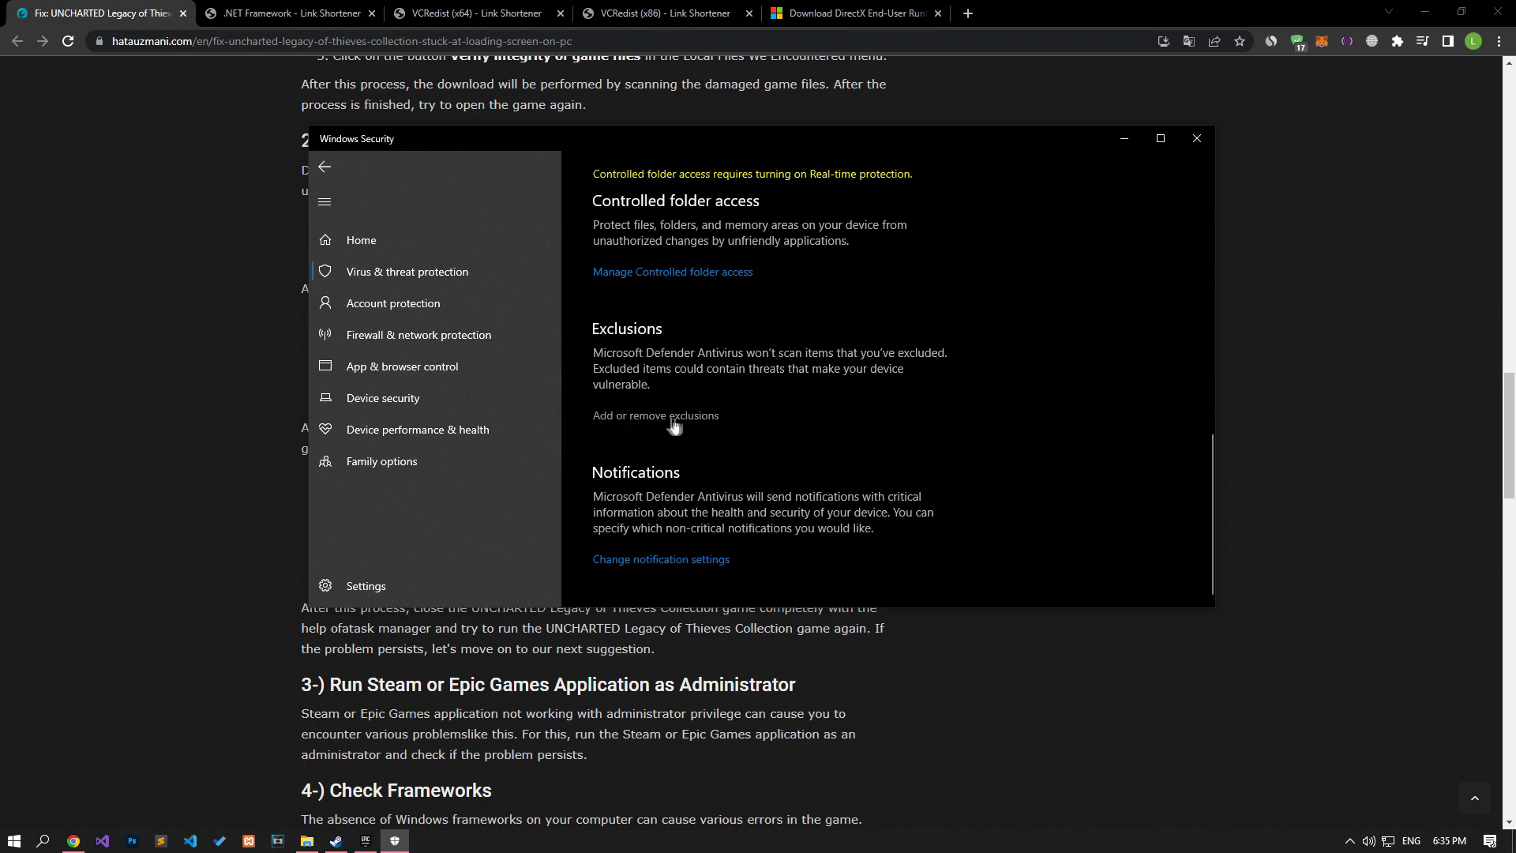
click(711, 418)
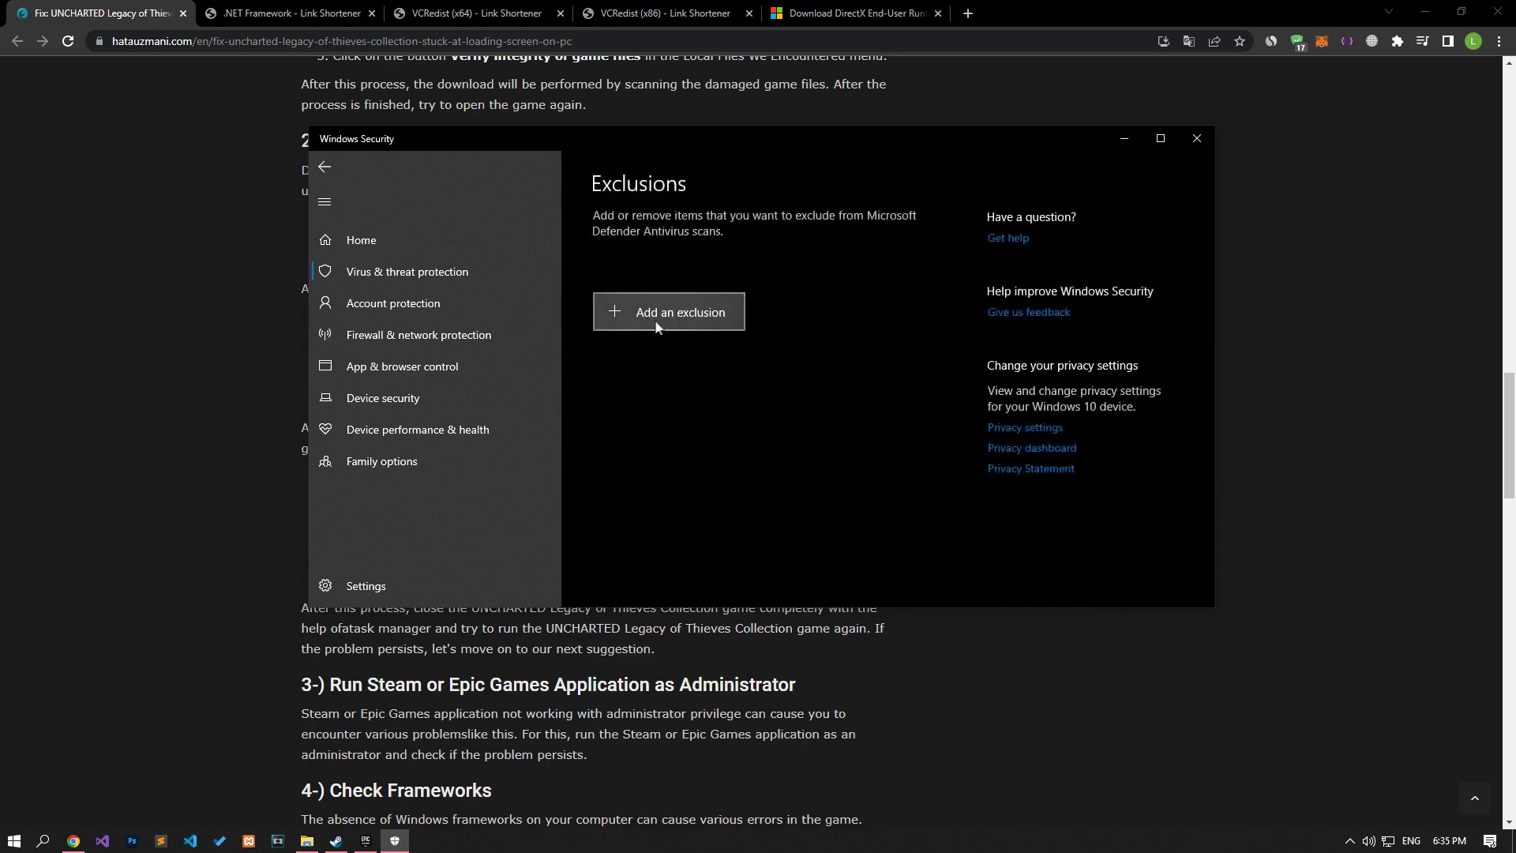
click(698, 321)
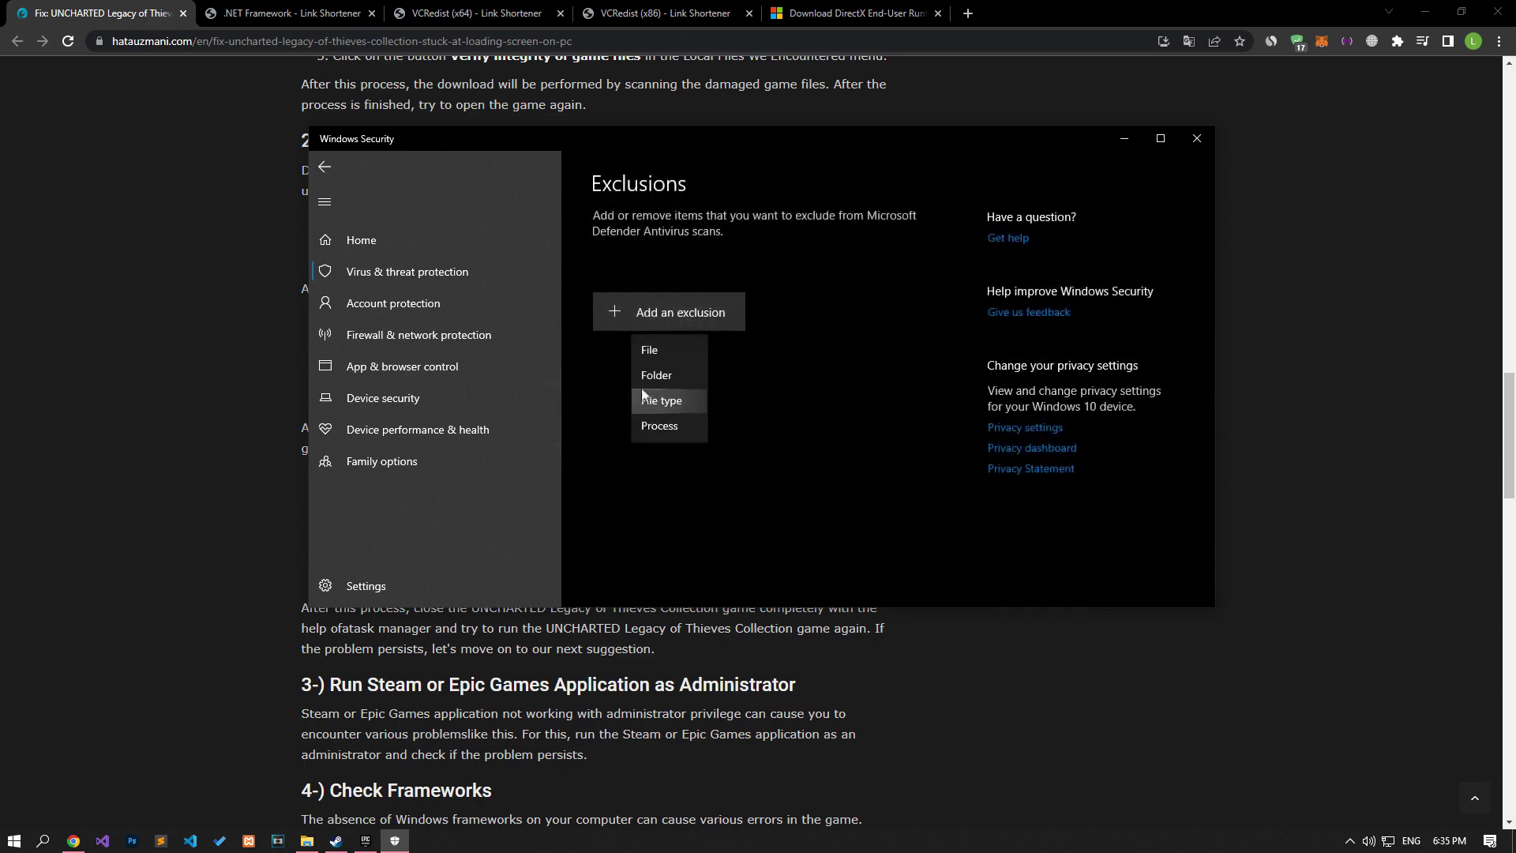
click(675, 376)
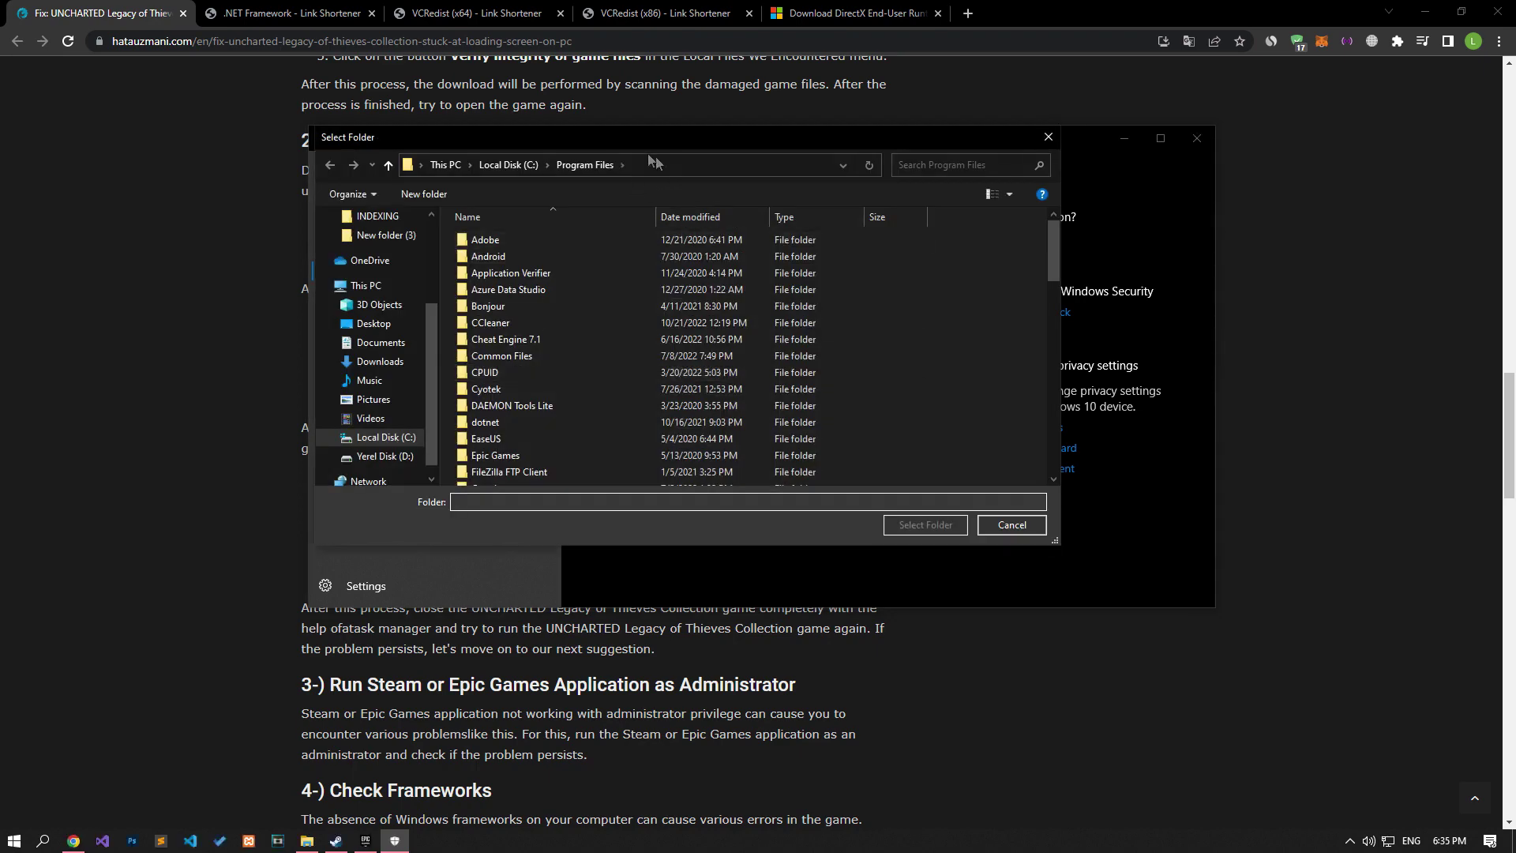
Switch to Steam and browse to Rocket League's local files folder
click(336, 840)
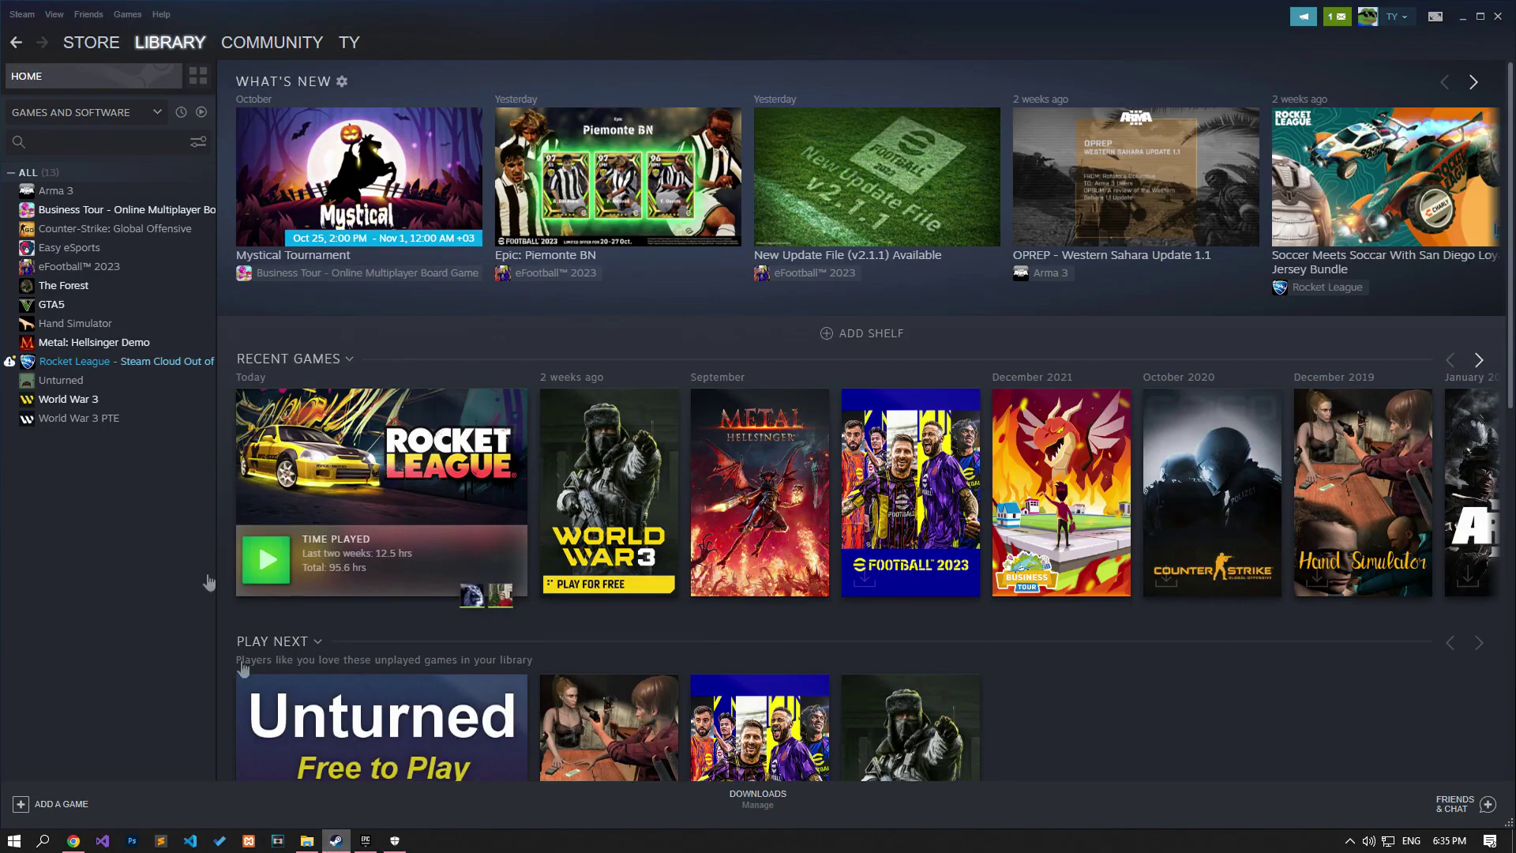
right_click(74, 362)
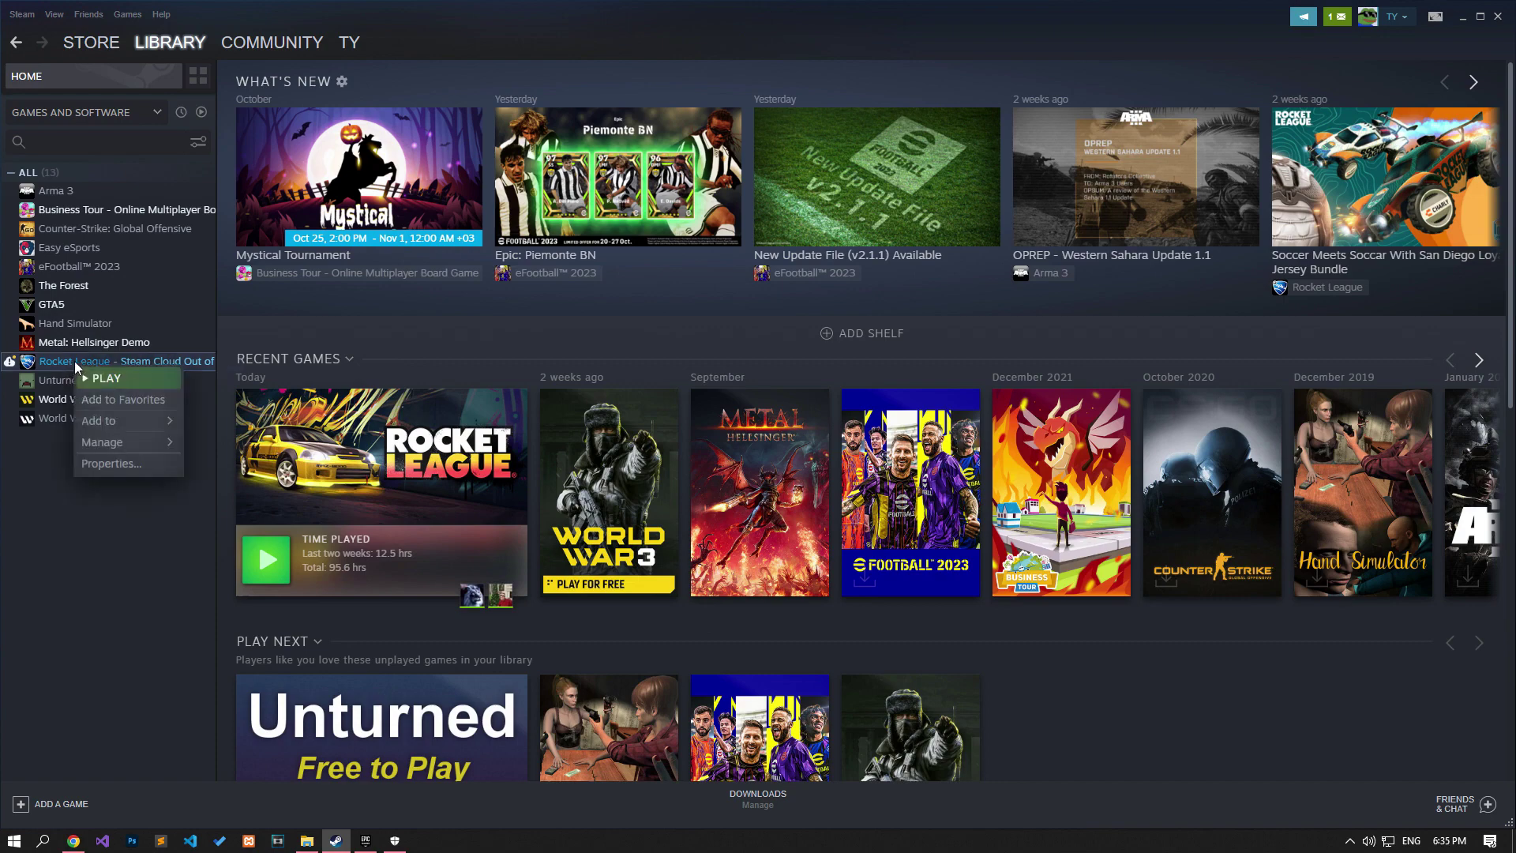
click(98, 462)
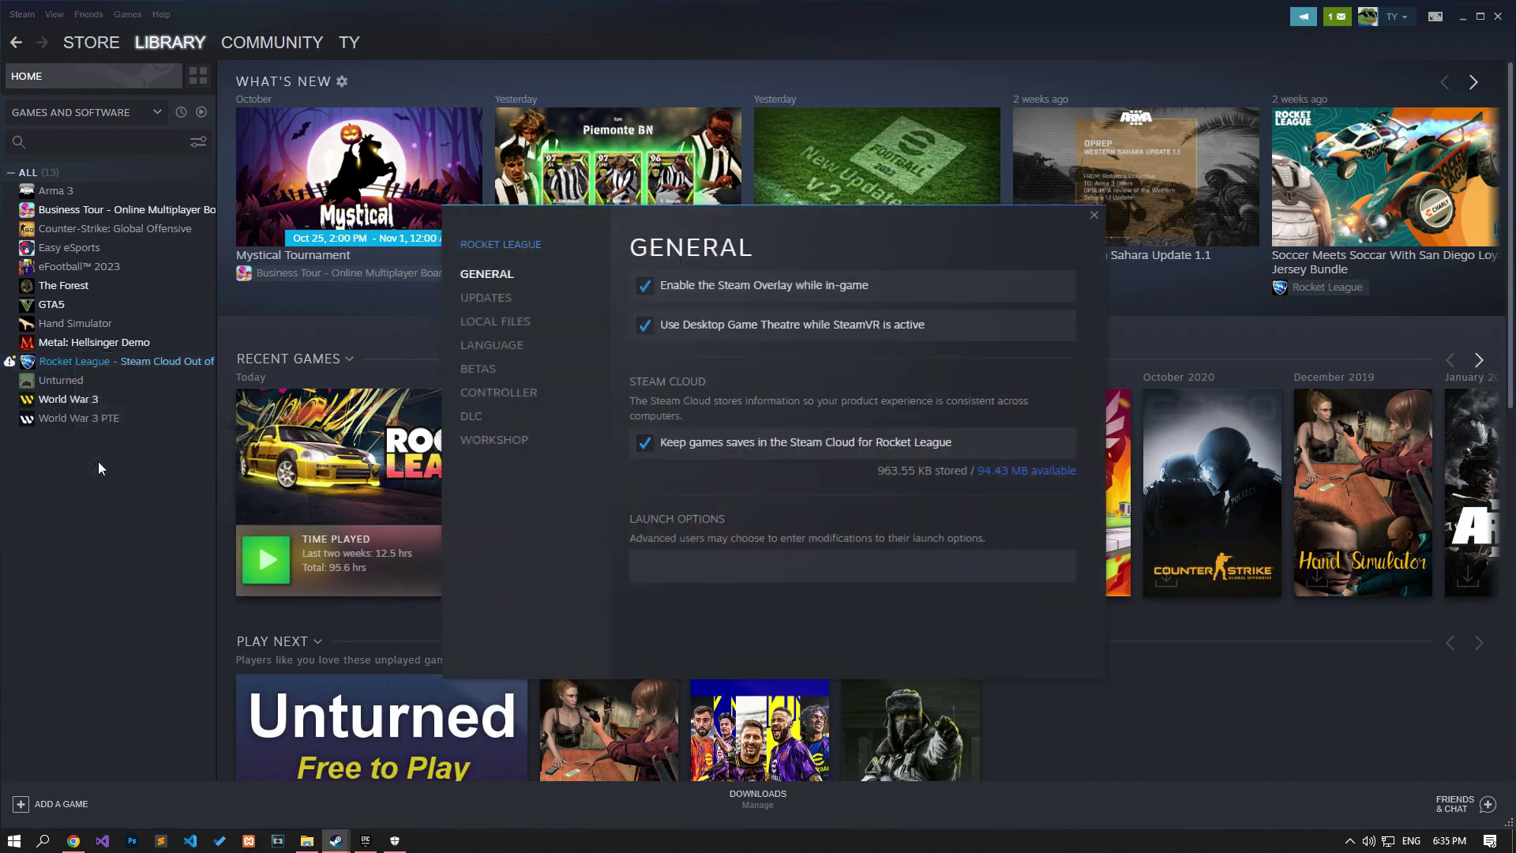
click(482, 322)
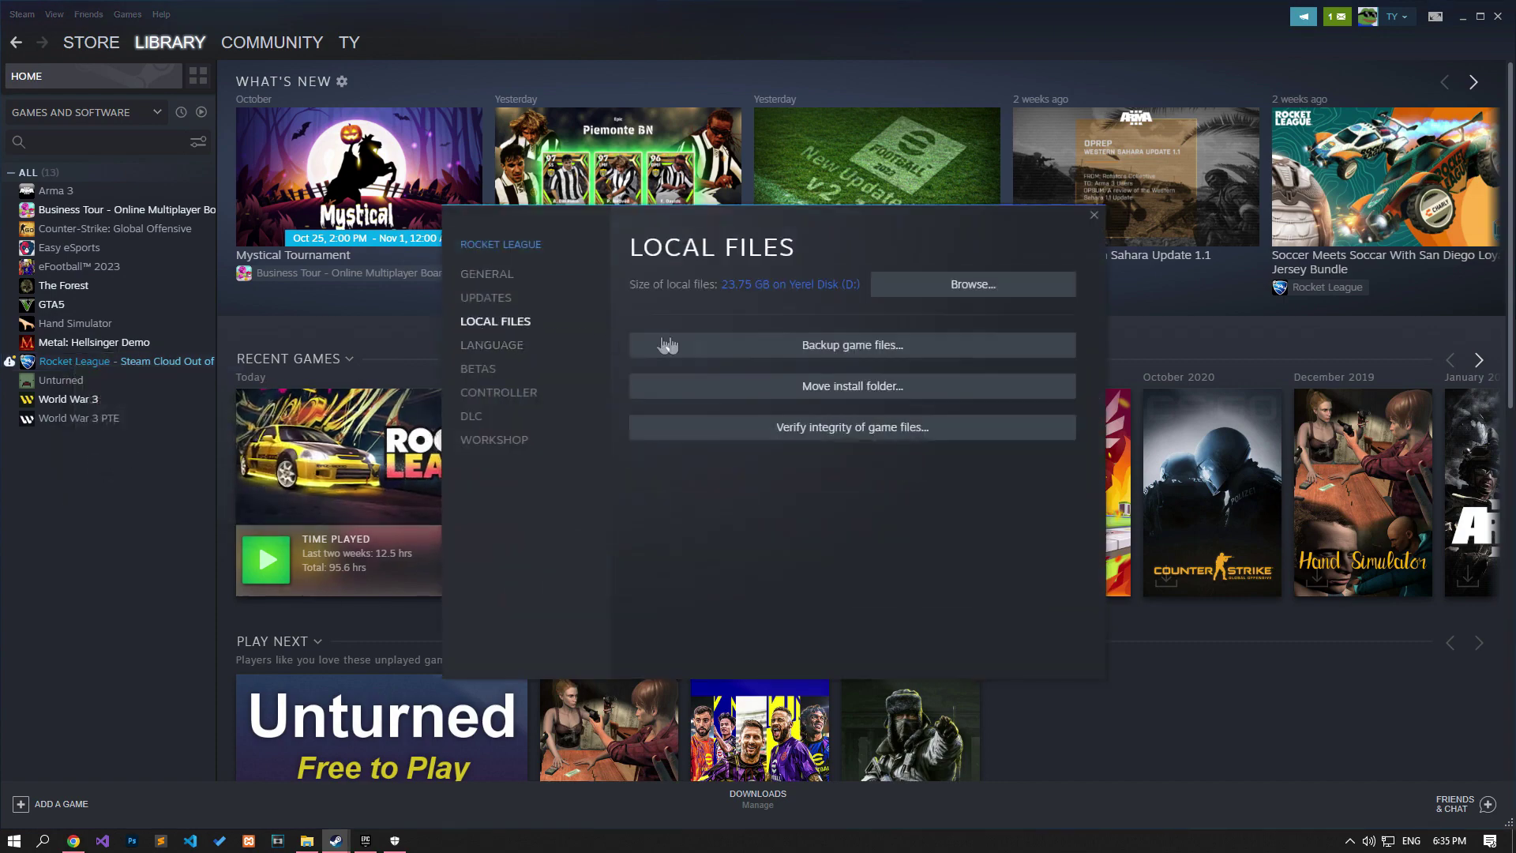
click(963, 286)
Switch to the Epic Games Launcher and open the installation folder of Fall Guys from its management options
click(368, 844)
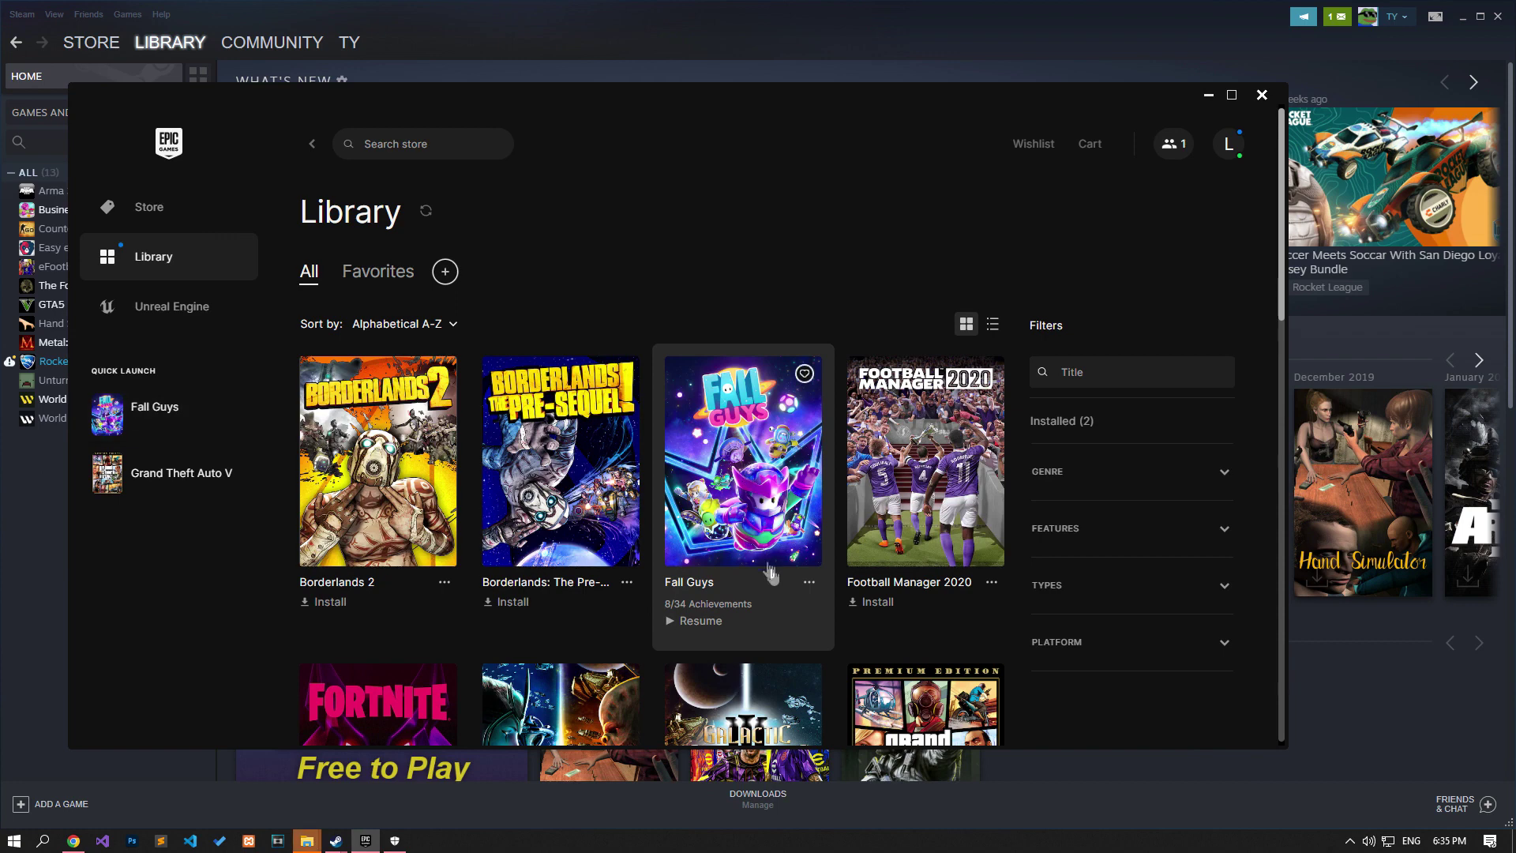
click(809, 582)
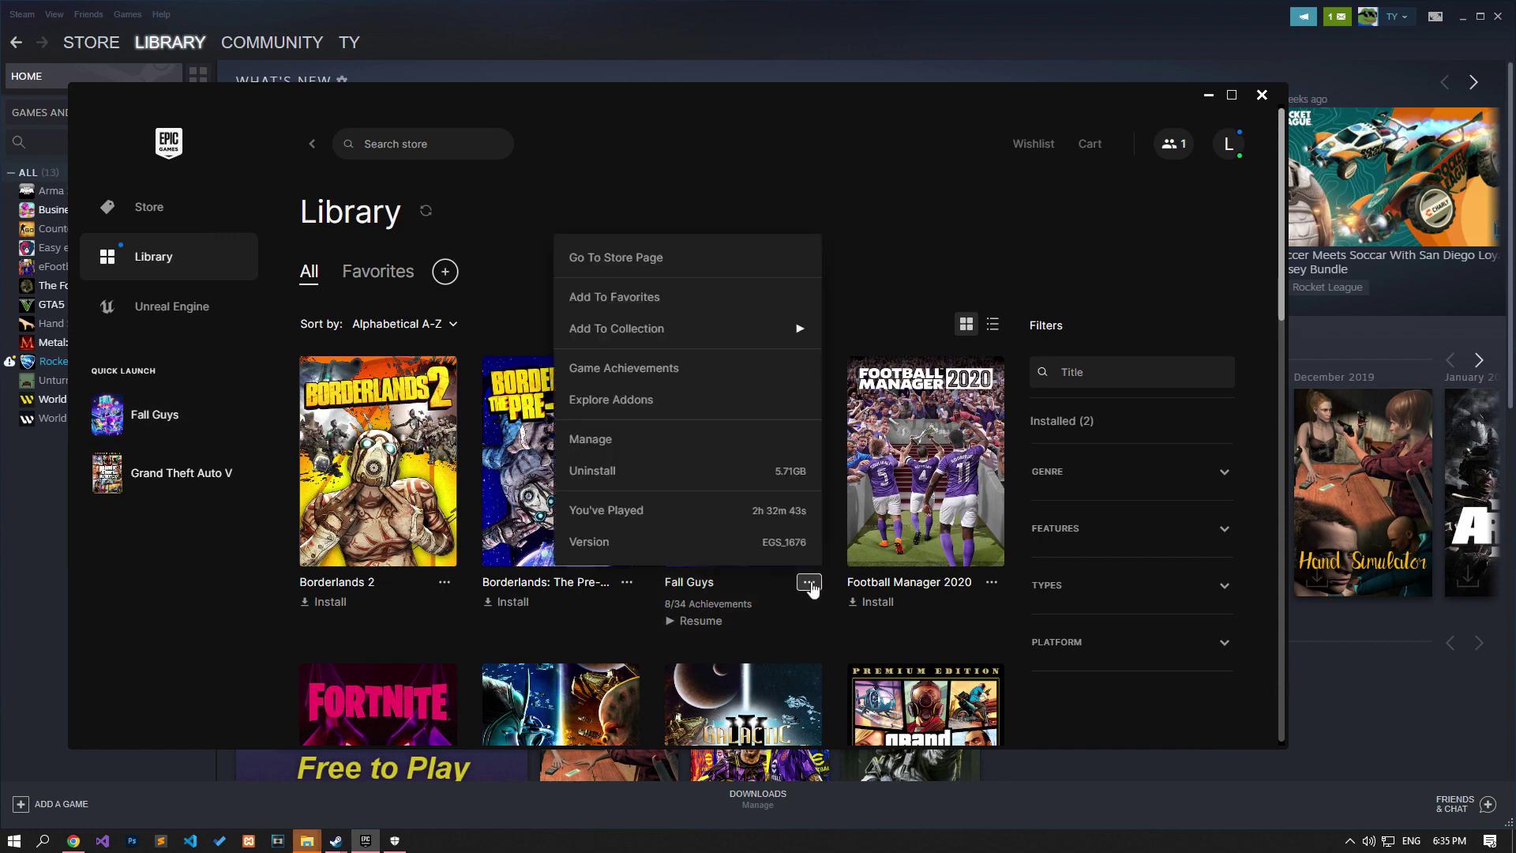
click(605, 439)
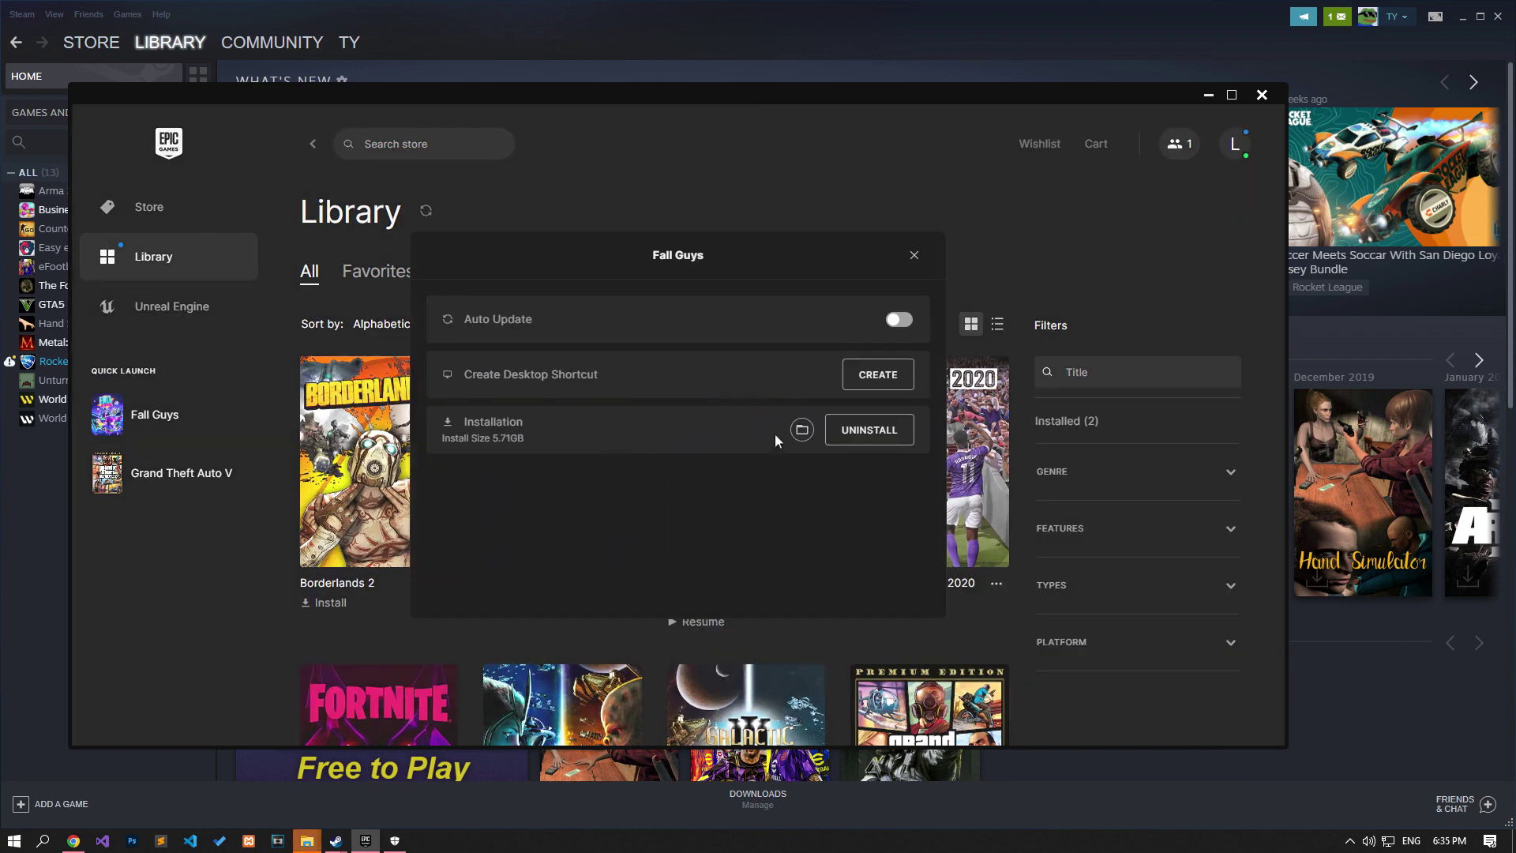
click(802, 429)
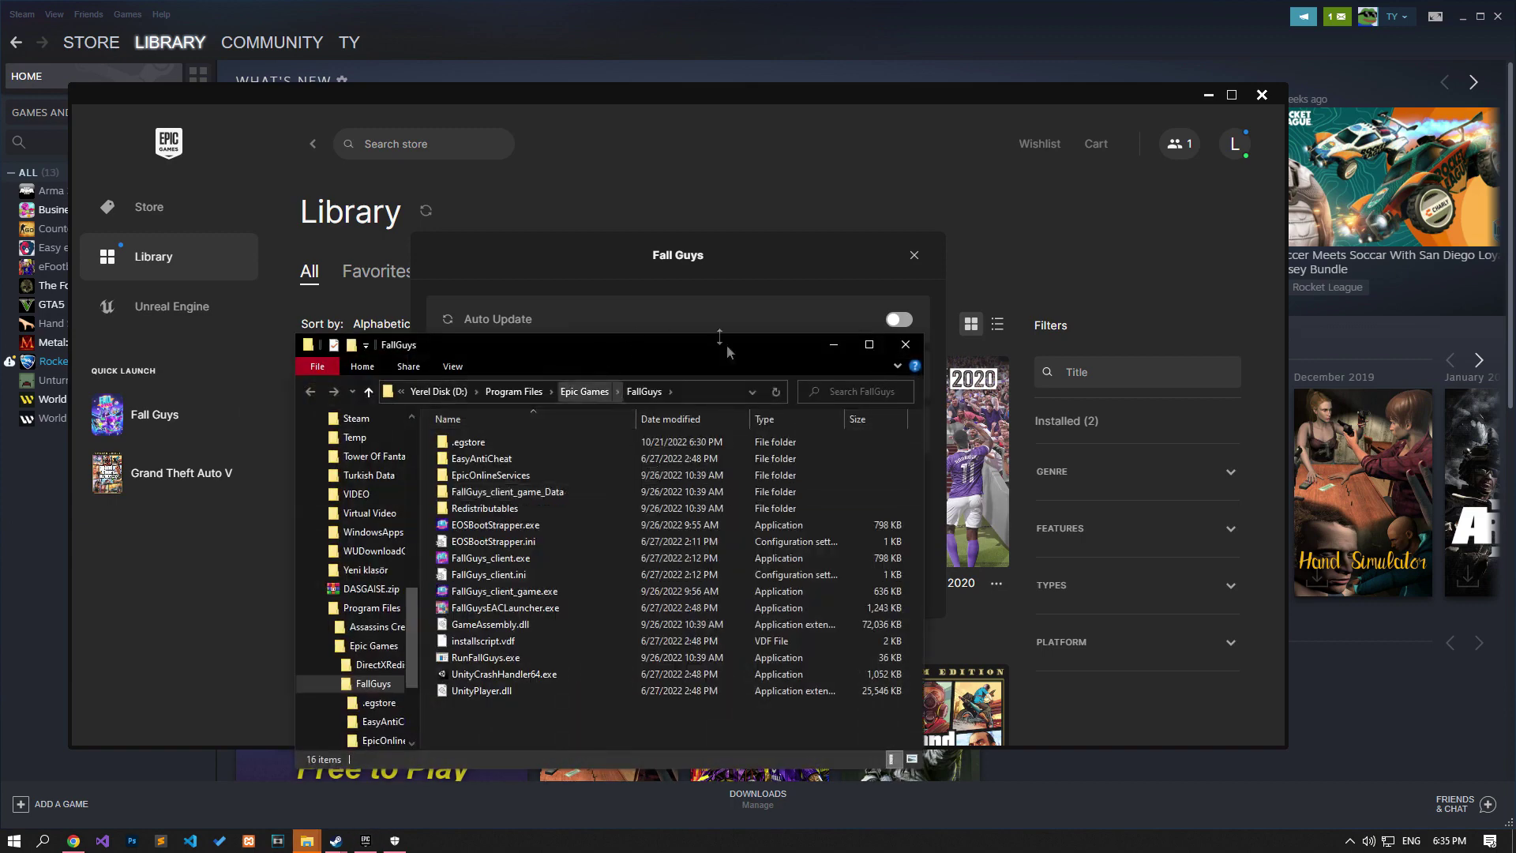
Copy the FallGuys folder path, then close the folder window and the game's management dialog
click(699, 389)
right_click(567, 392)
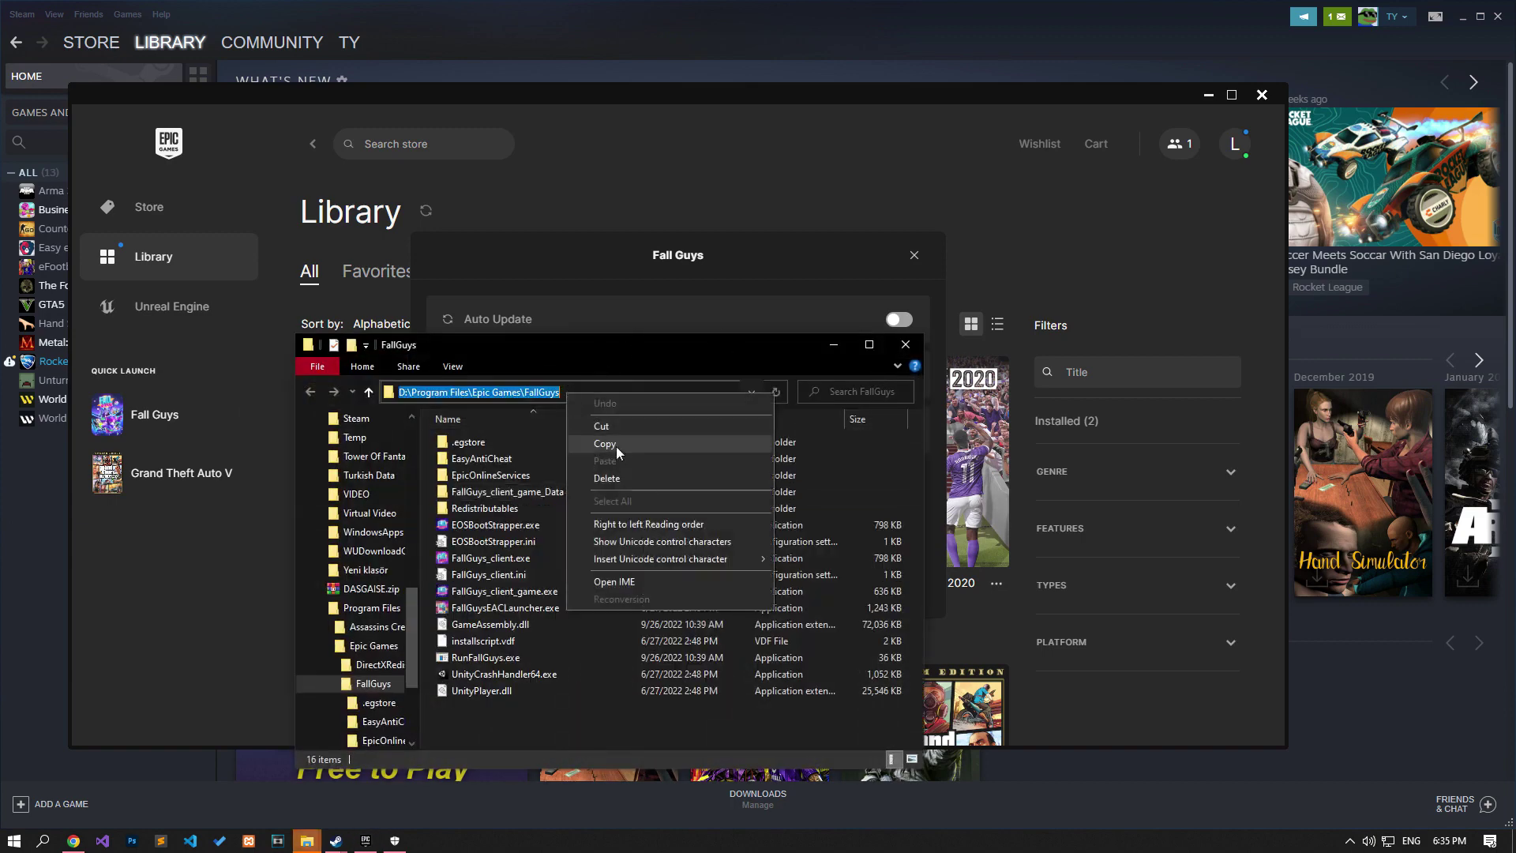
click(616, 447)
click(906, 345)
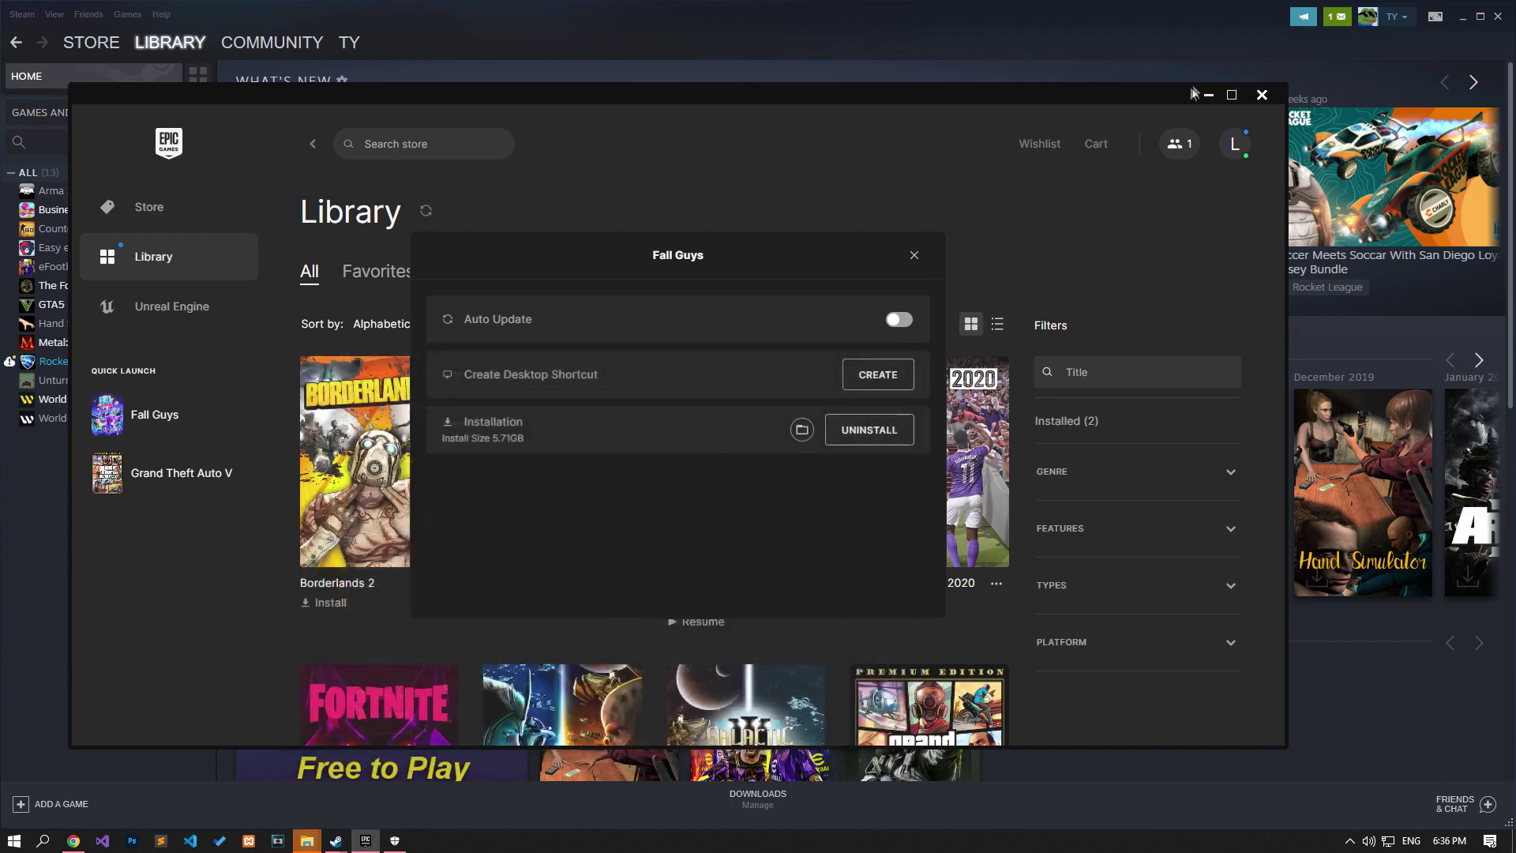
click(914, 255)
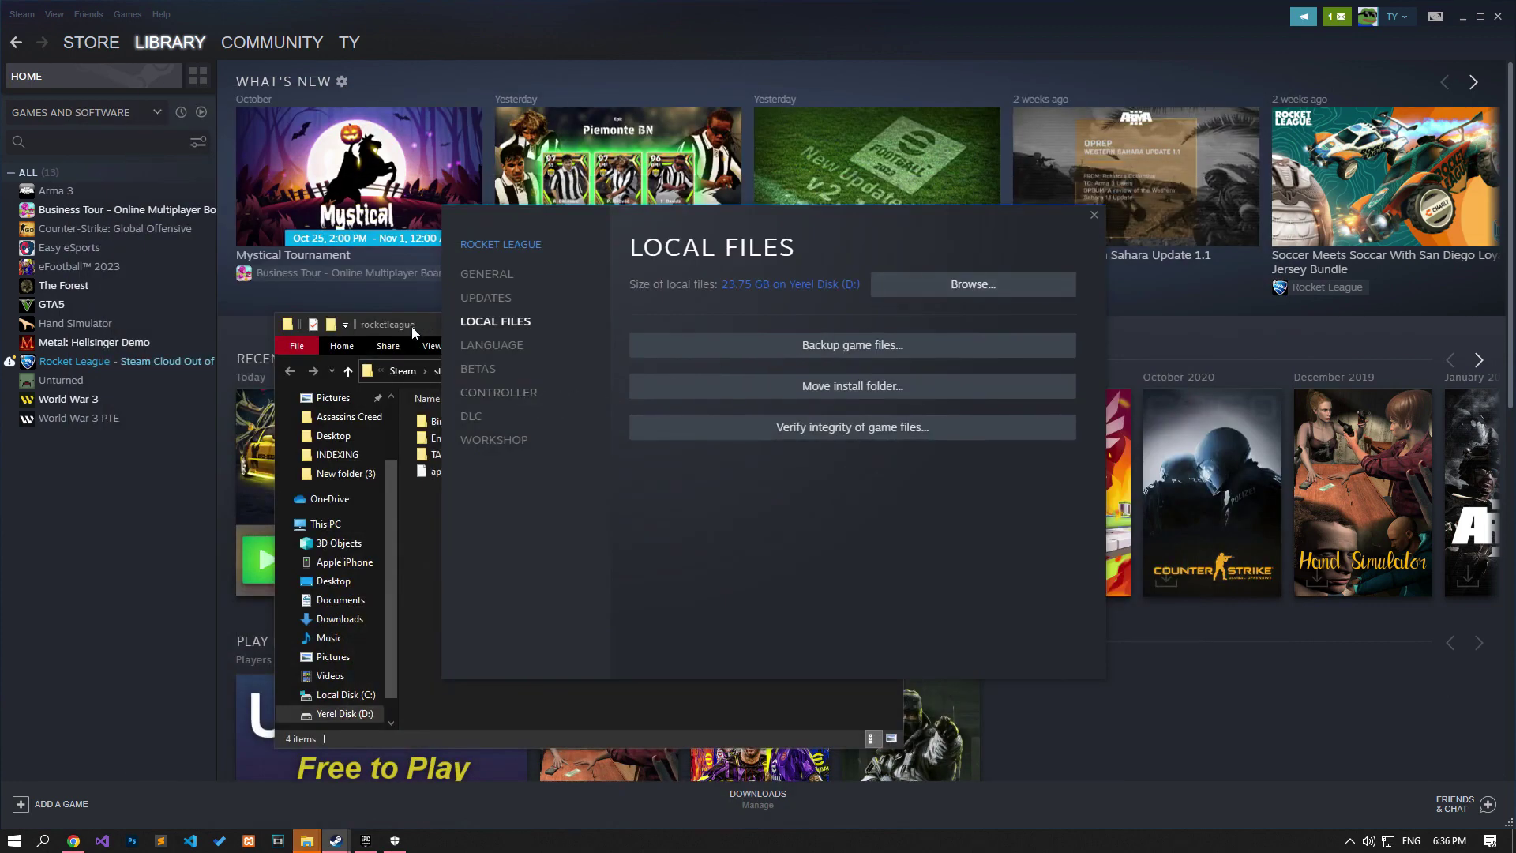
Copy the folder path D:\Steam\steamapps\common\rocketleague from the rocketleague folder window and close that window
click(410, 325)
click(676, 376)
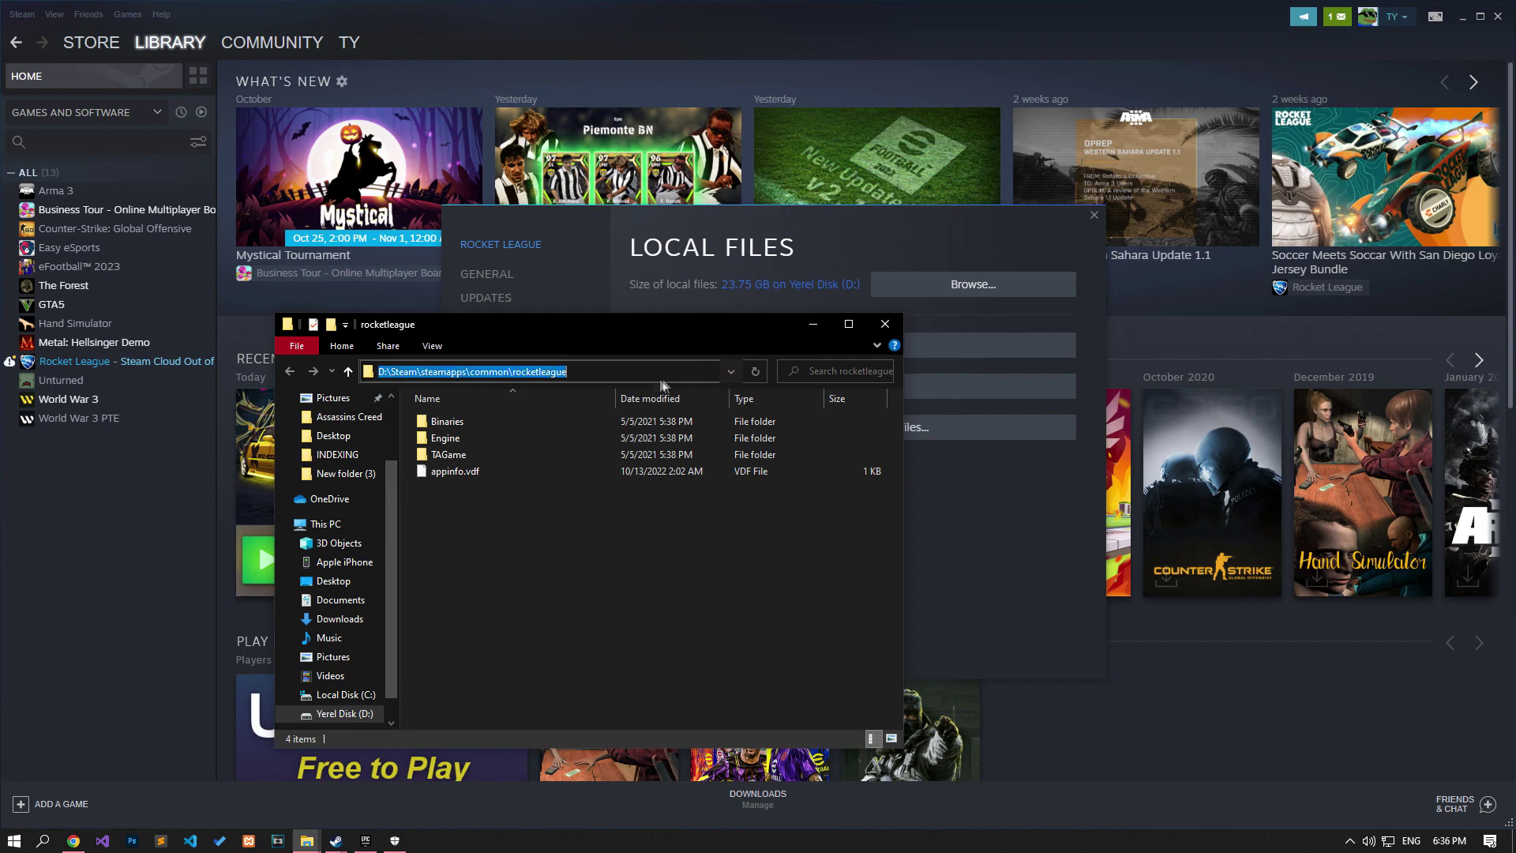
right_click(568, 369)
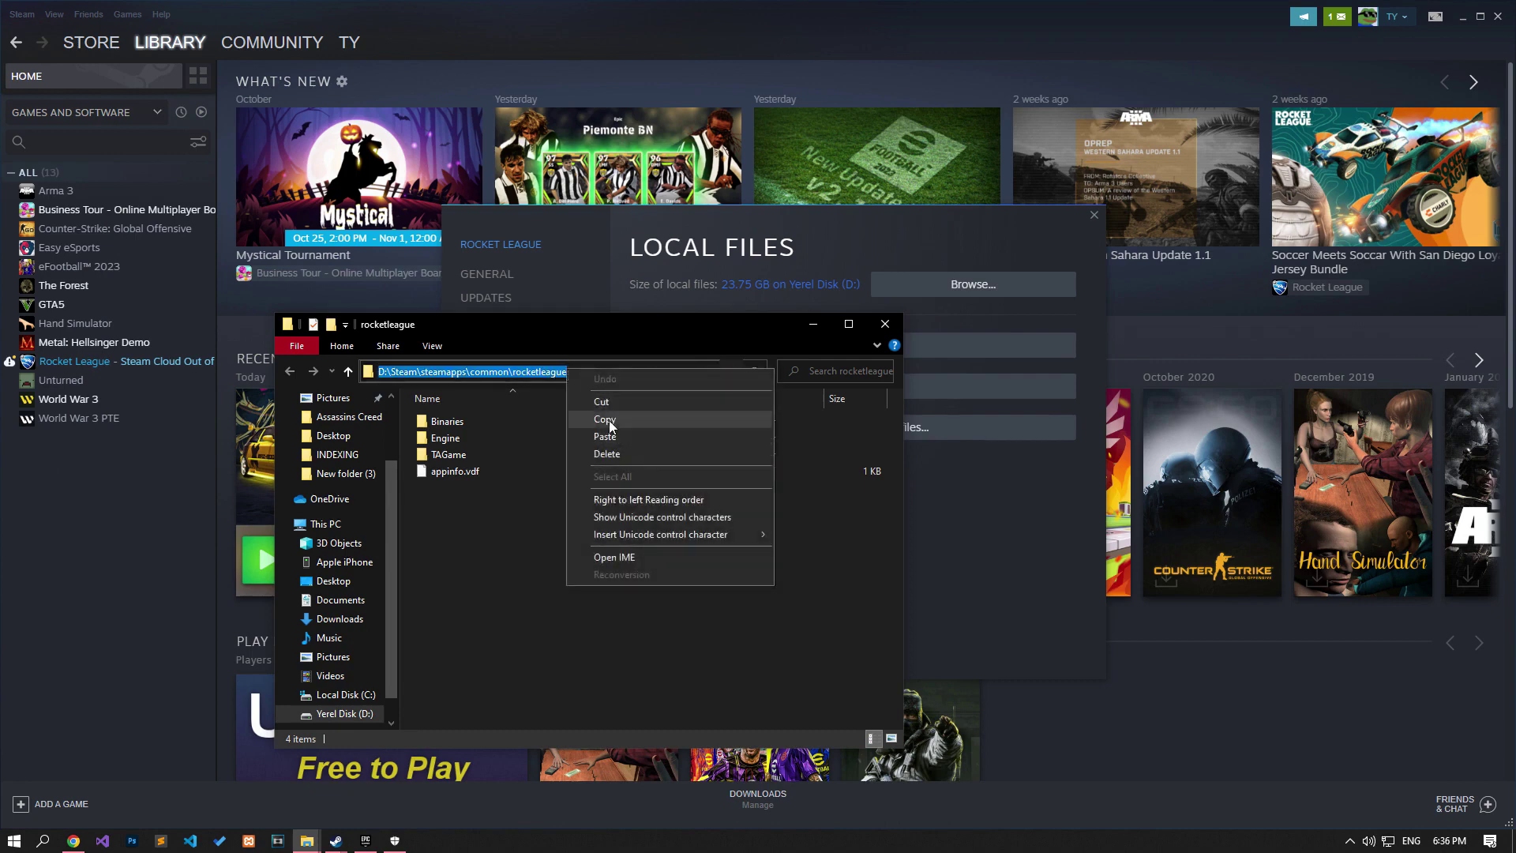
click(612, 419)
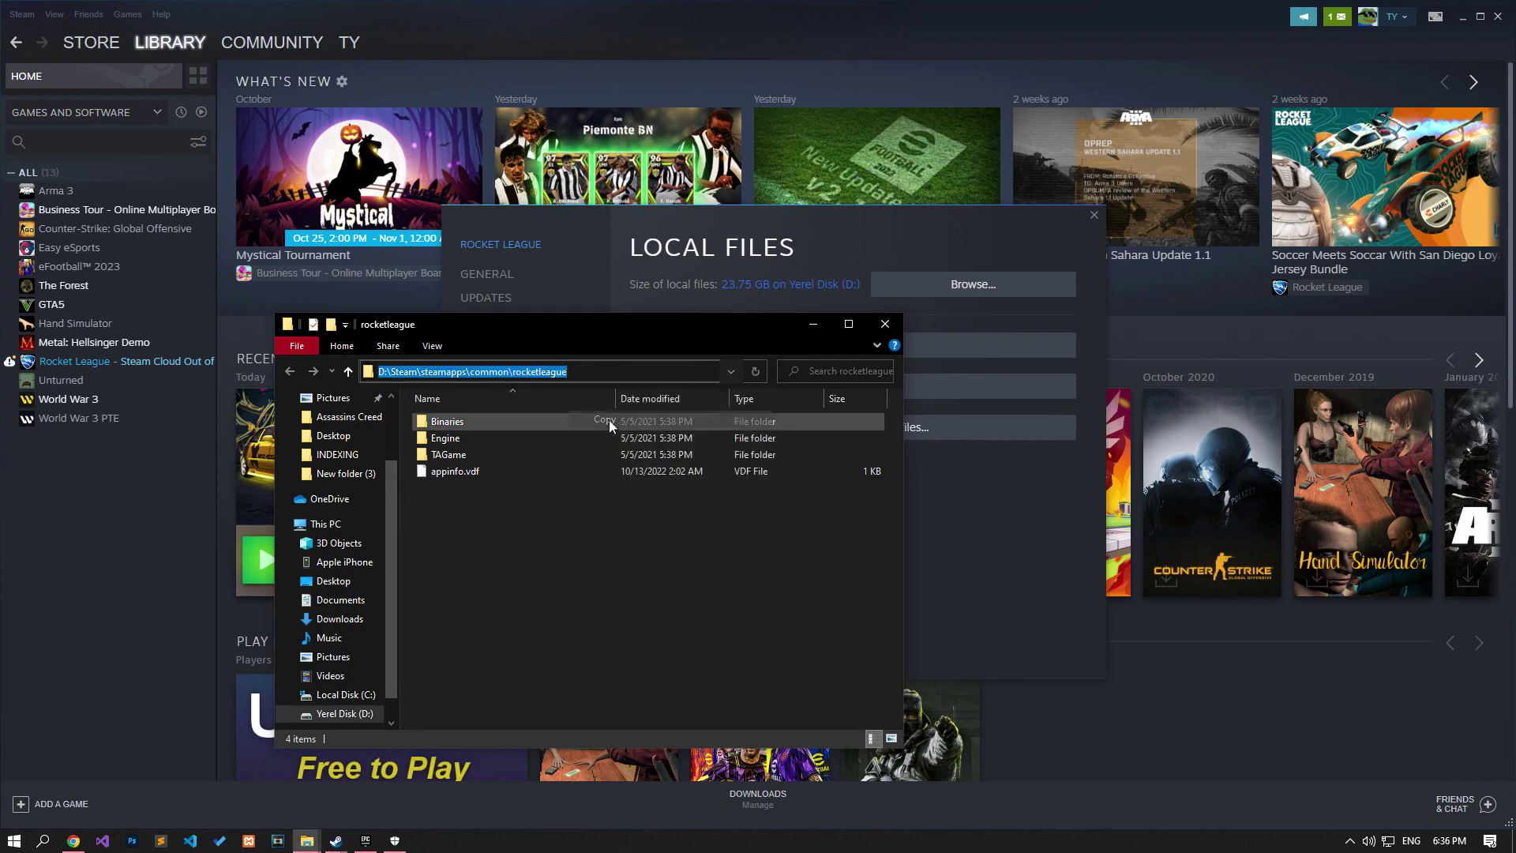
click(885, 324)
Add D:\Steam\steamapps\common\rocketleague as a folder exclusion in Windows Security and close its window
click(395, 841)
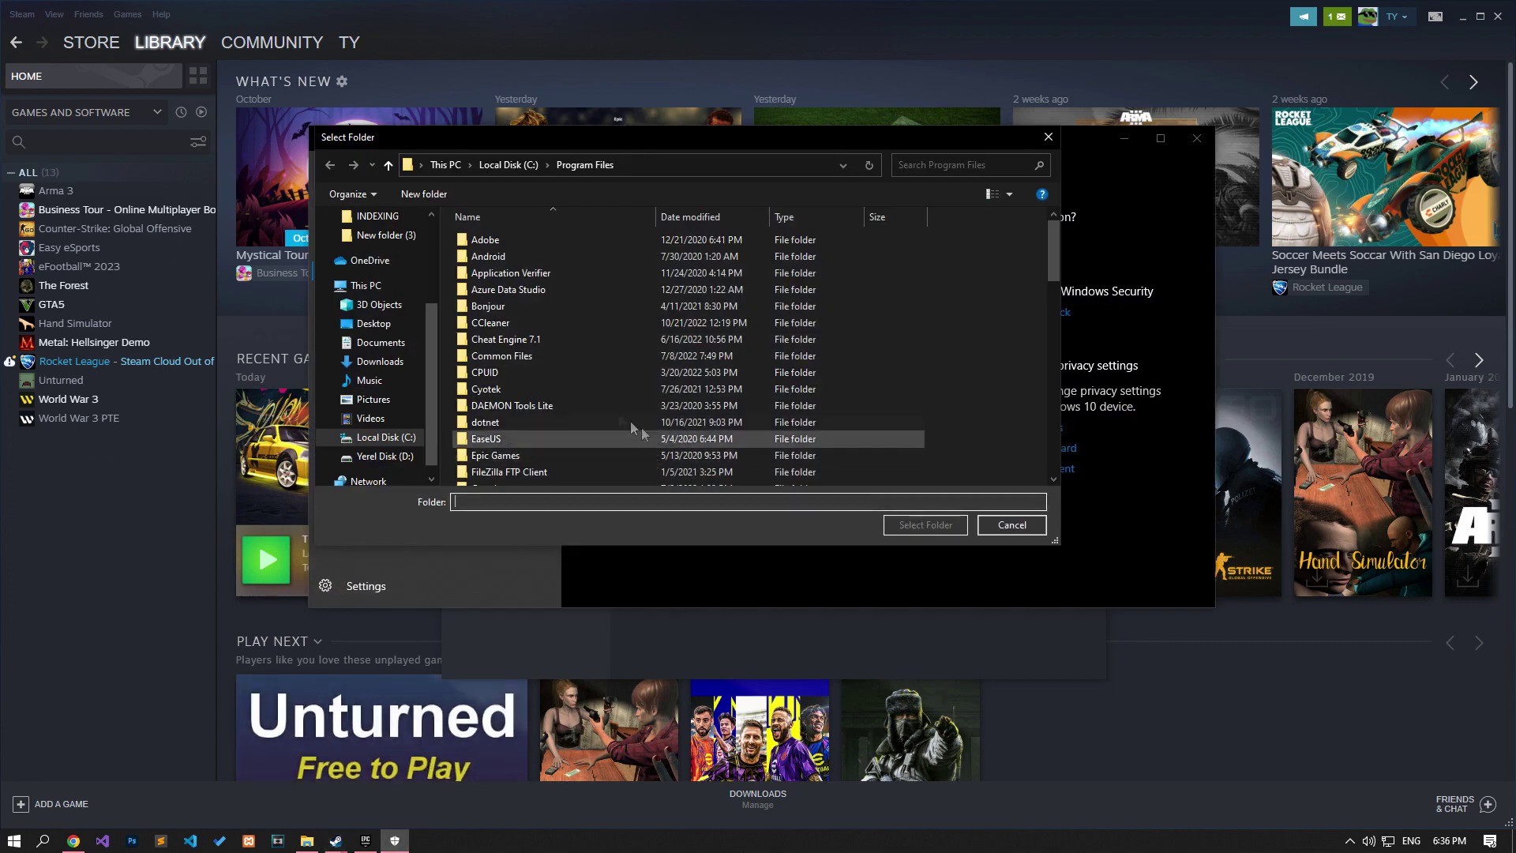
click(662, 168)
right_click(662, 168)
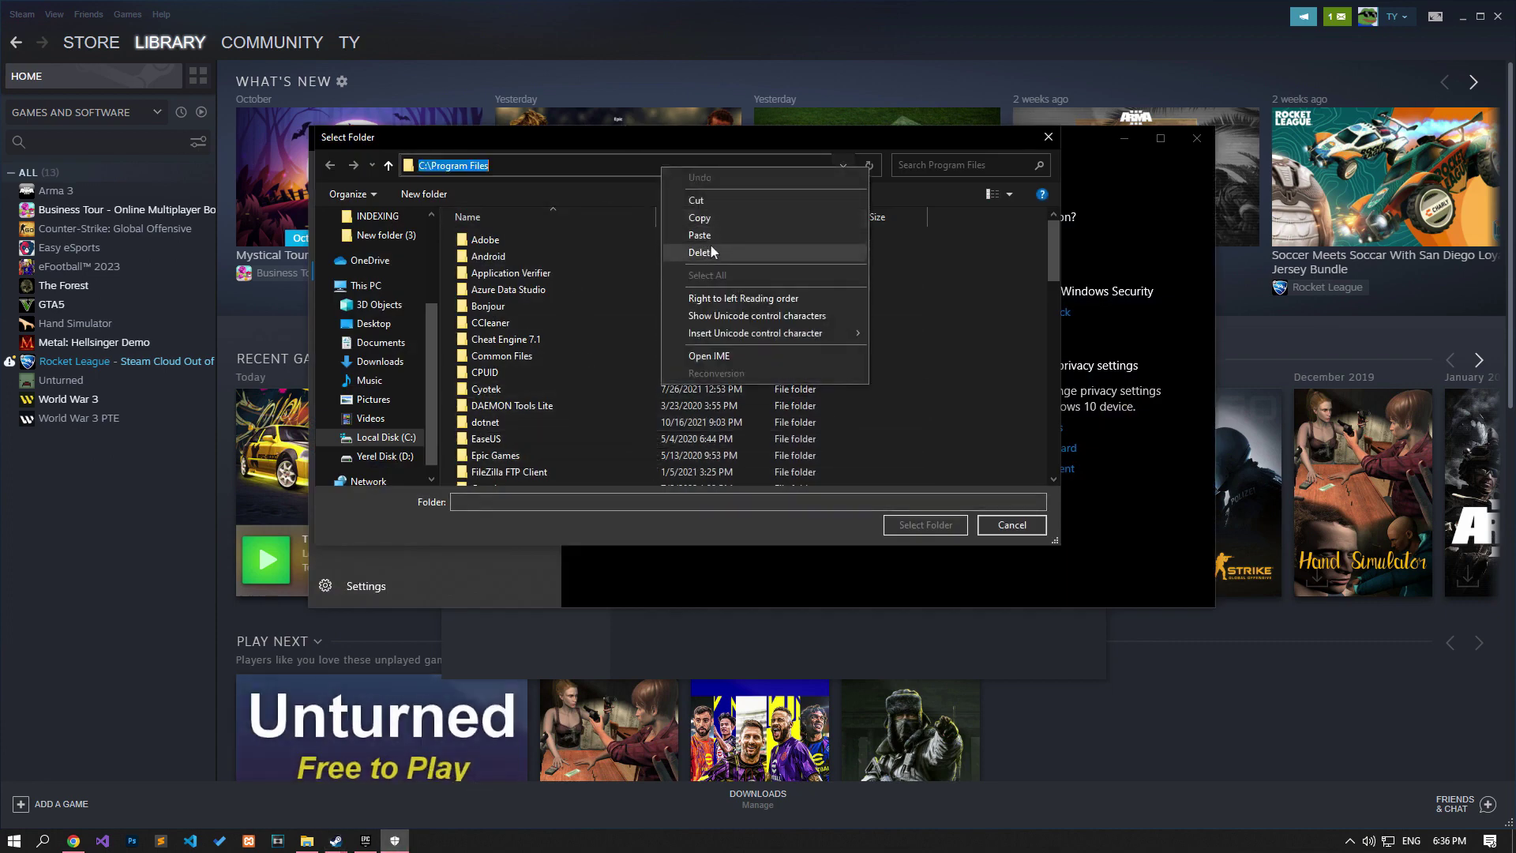
click(699, 234)
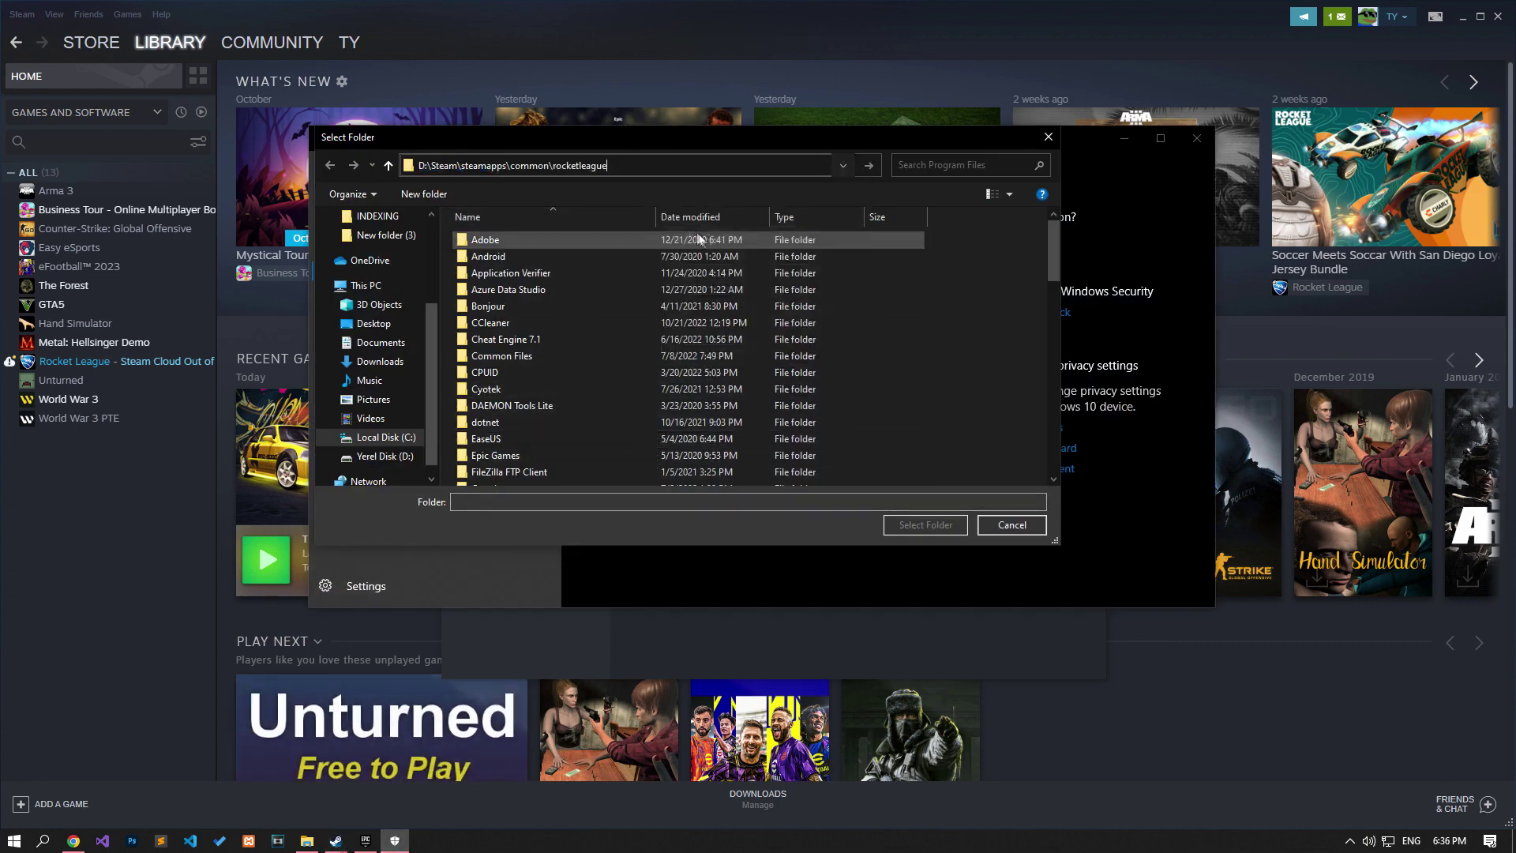
click(869, 165)
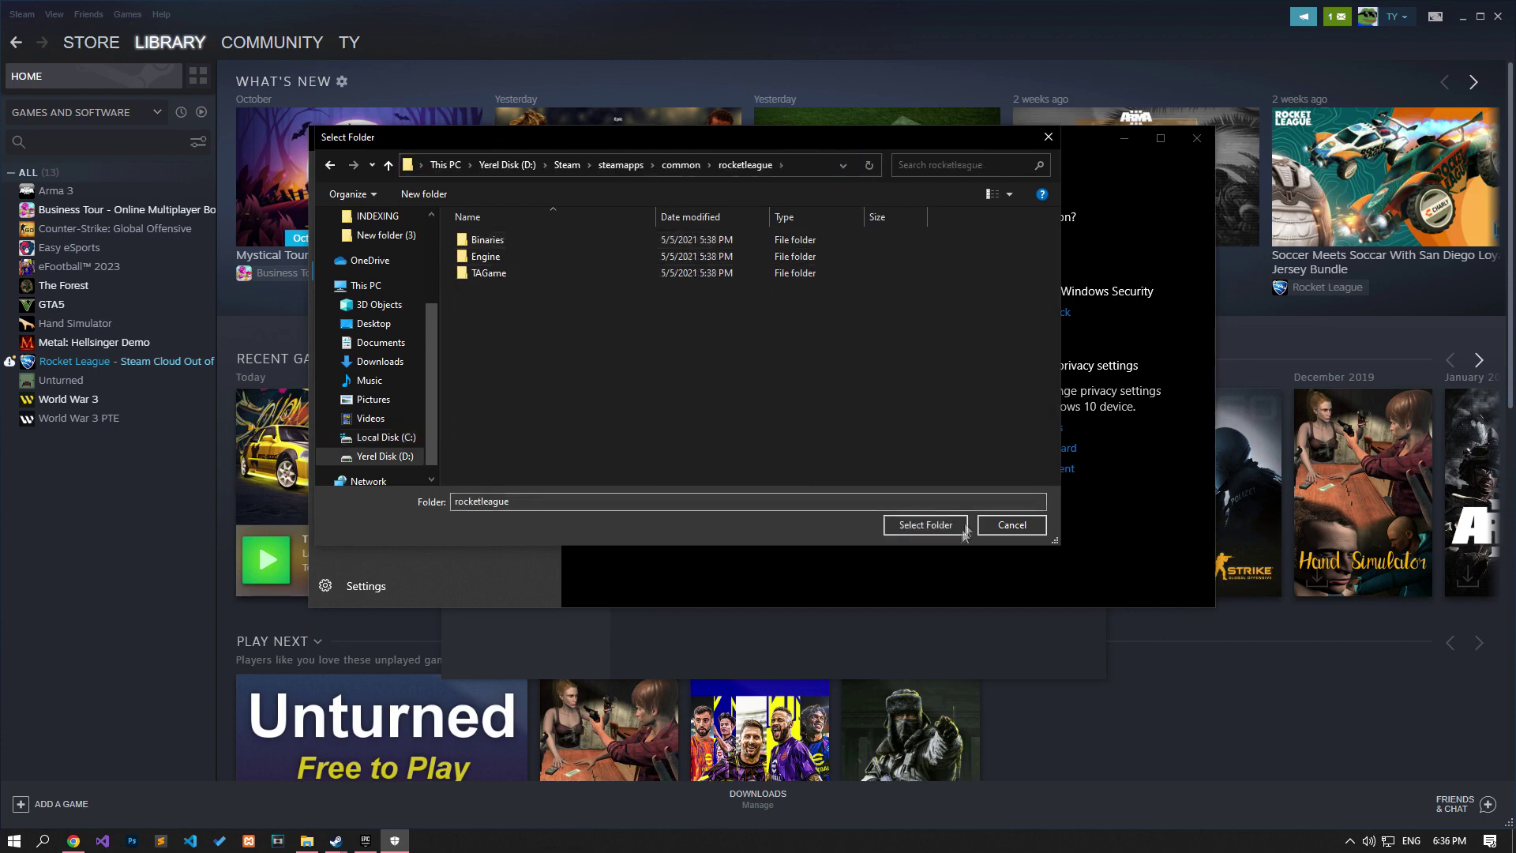
click(942, 527)
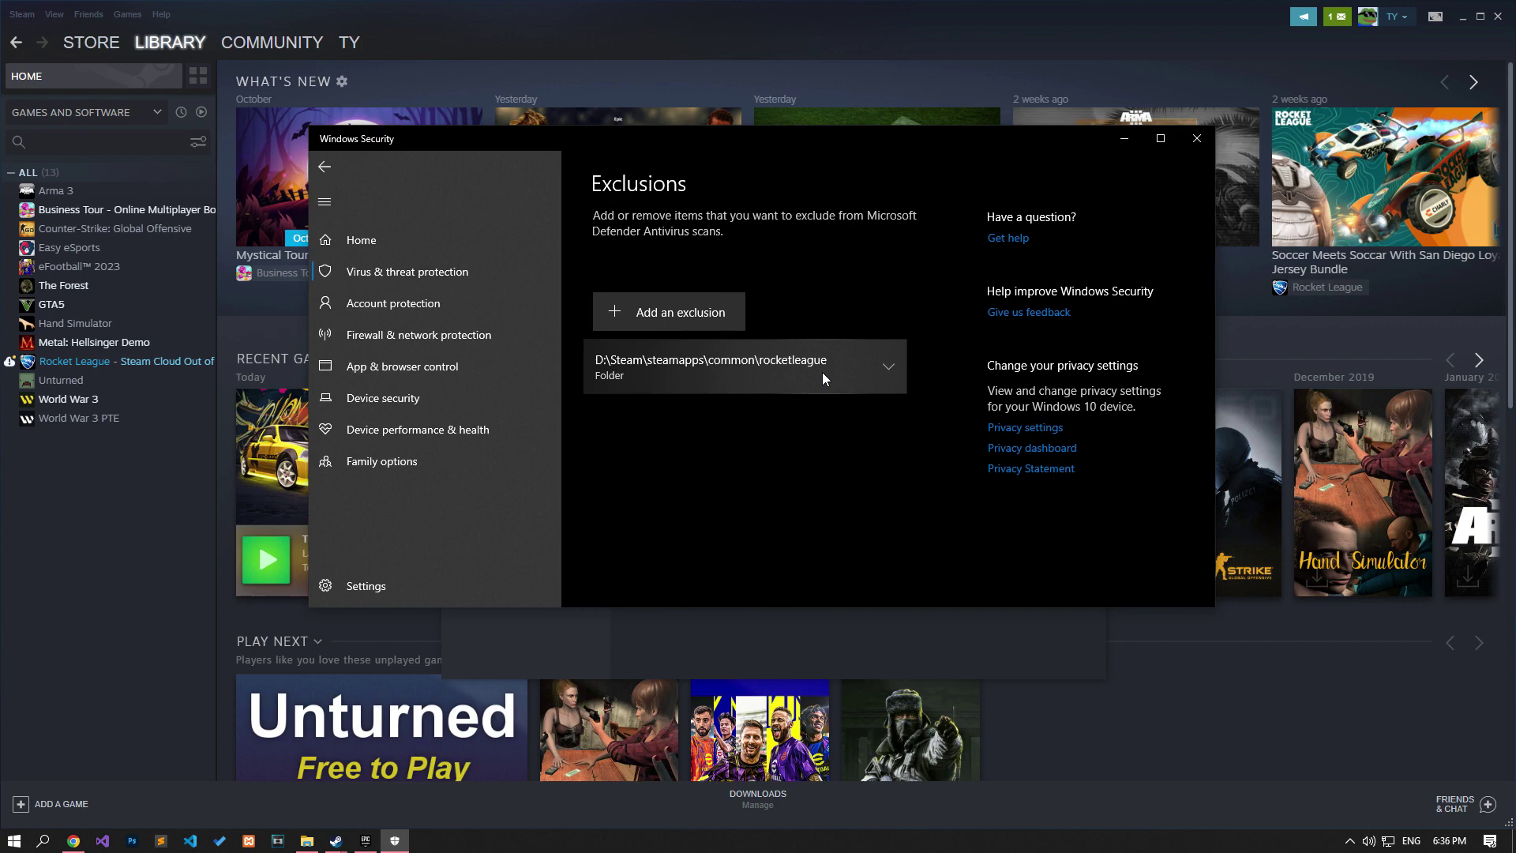
click(1197, 139)
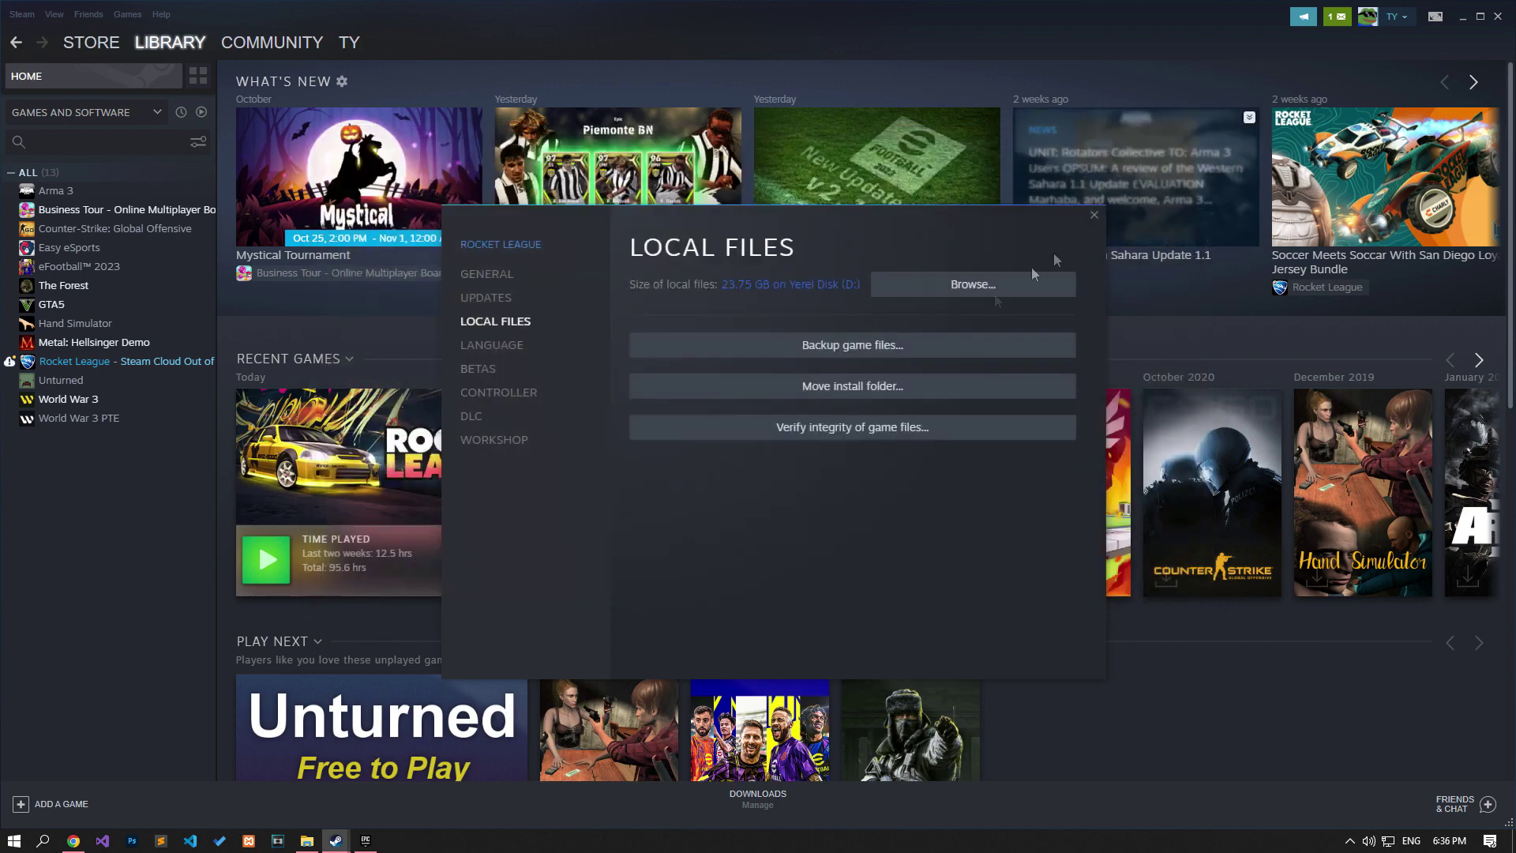
Close Rocket League's properties in Steam and return to the browser article's section on running the launchers as administrator
click(1093, 215)
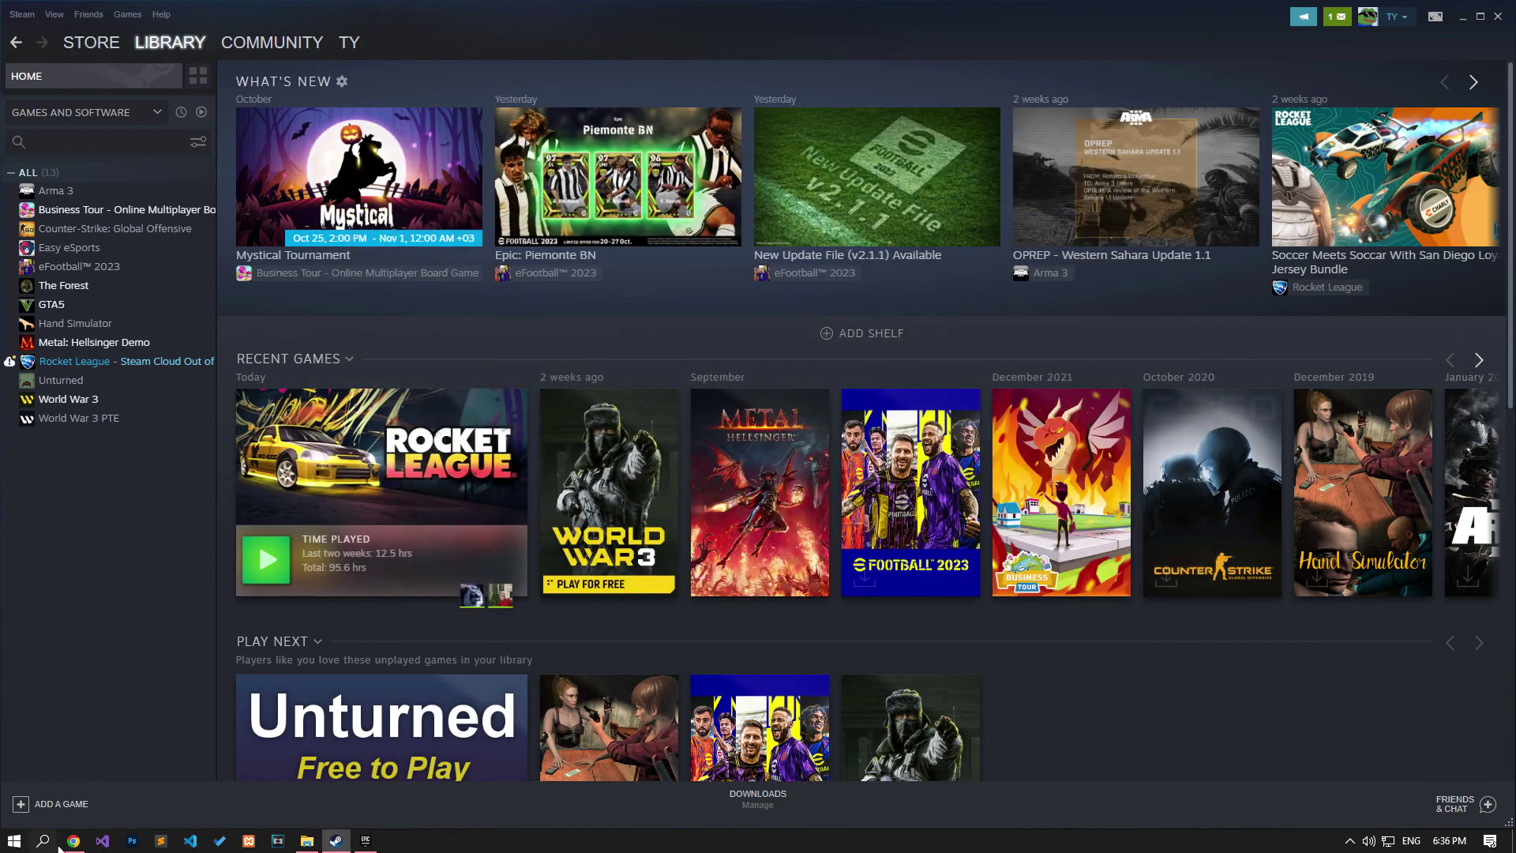
key(alt+Tab)
scroll(120, 716, down, 7)
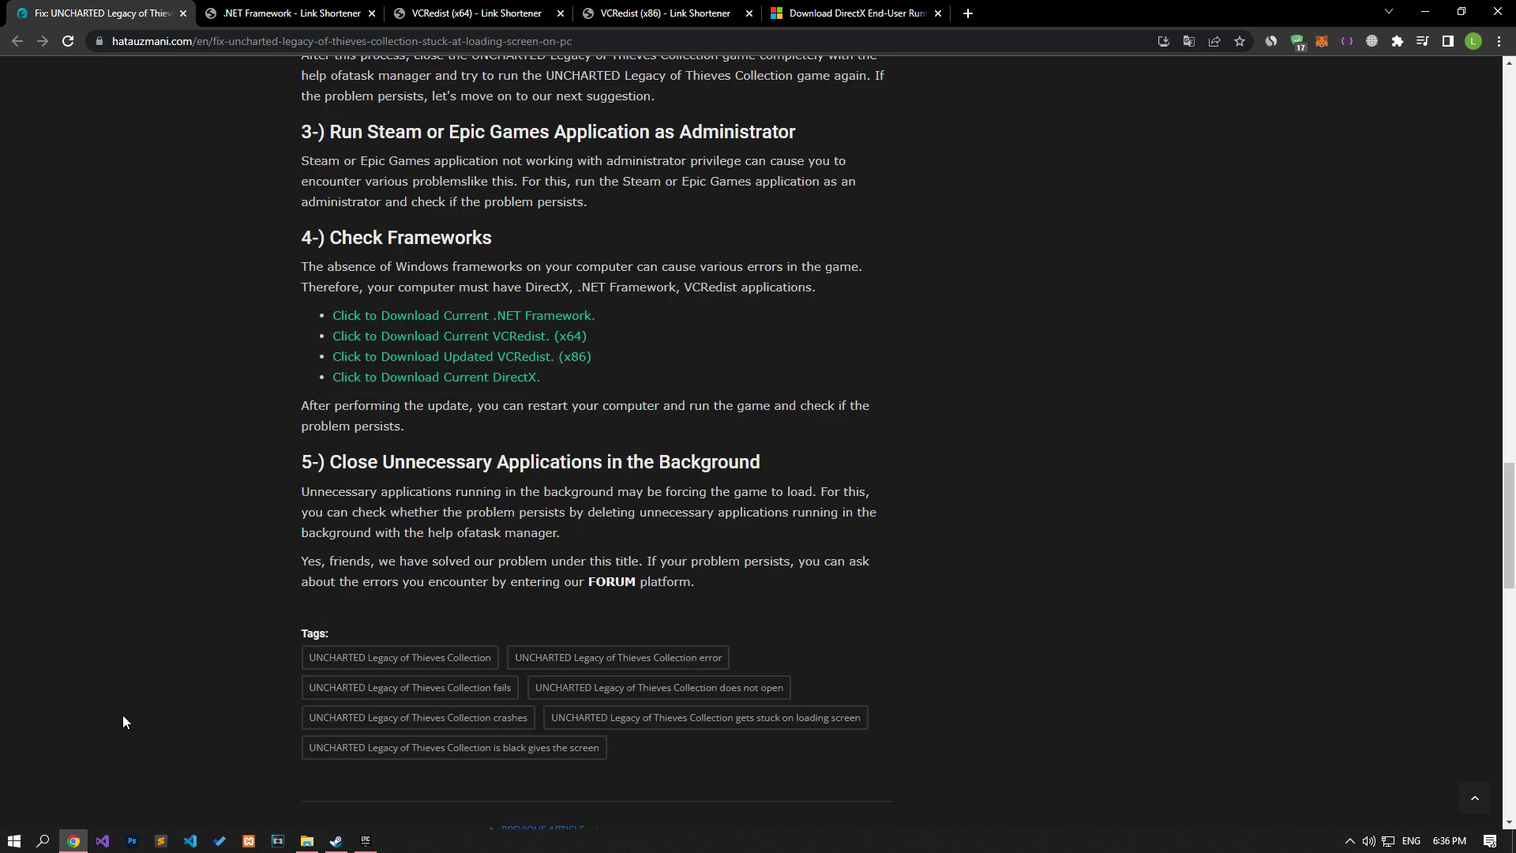
Check the Run as administrator option of the Epic Games Launcher and Steam shortcuts, then put the folder window away
click(306, 841)
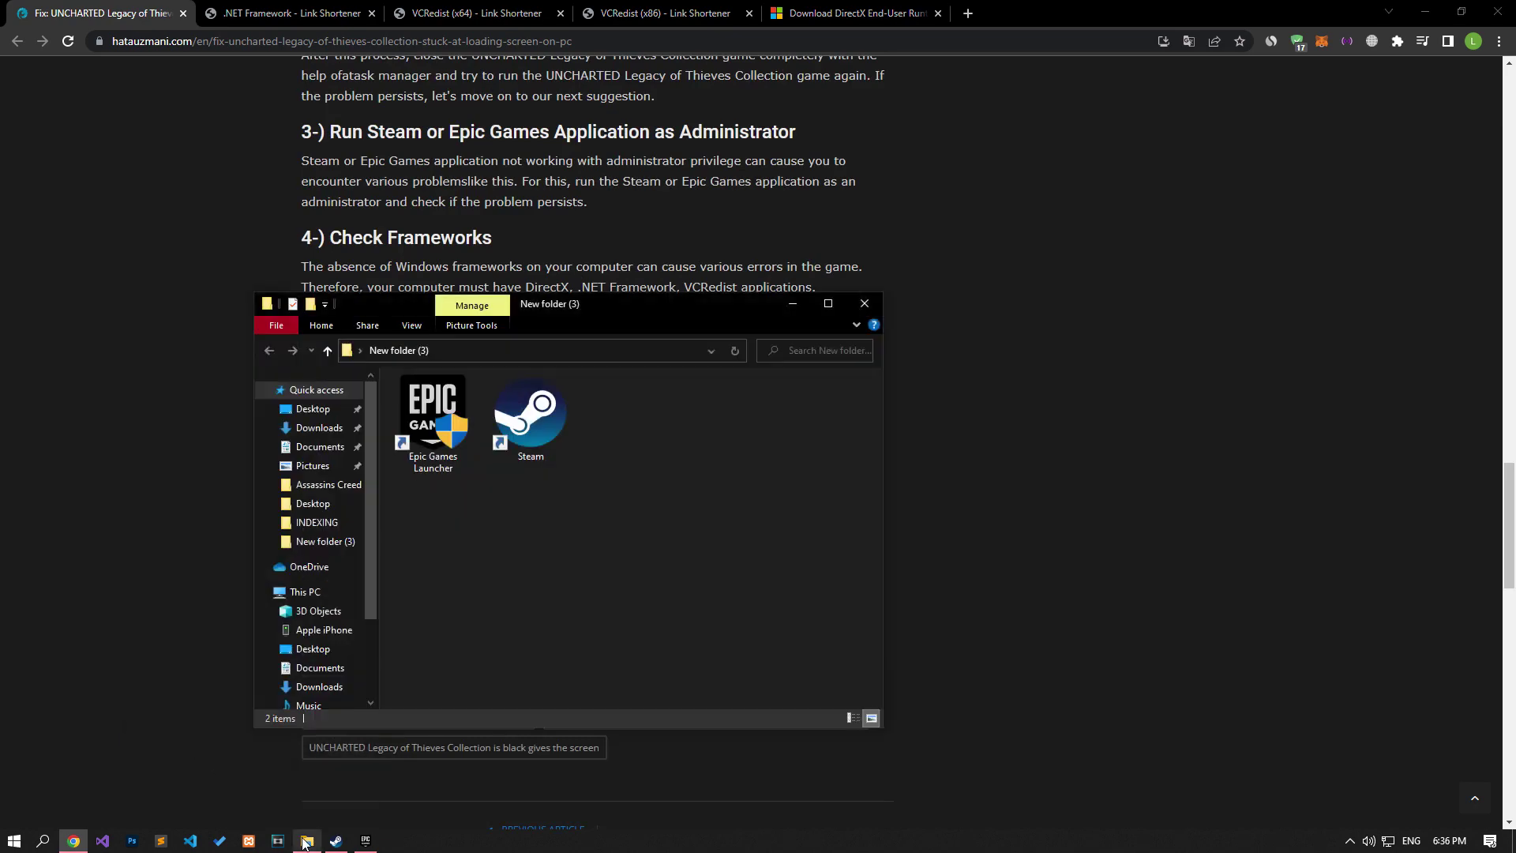
double_click(426, 426)
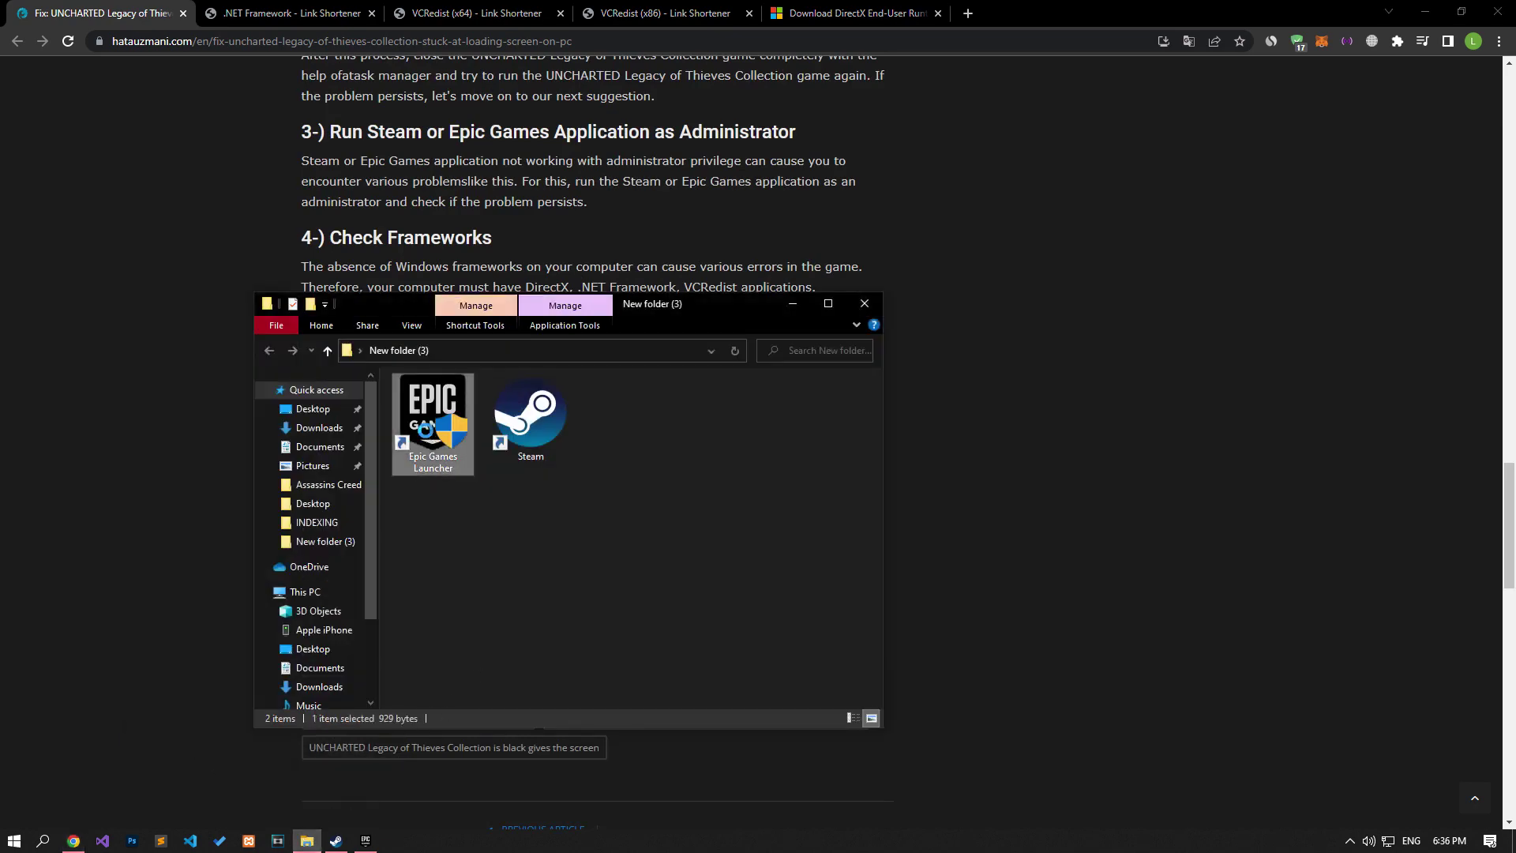
right_click(425, 430)
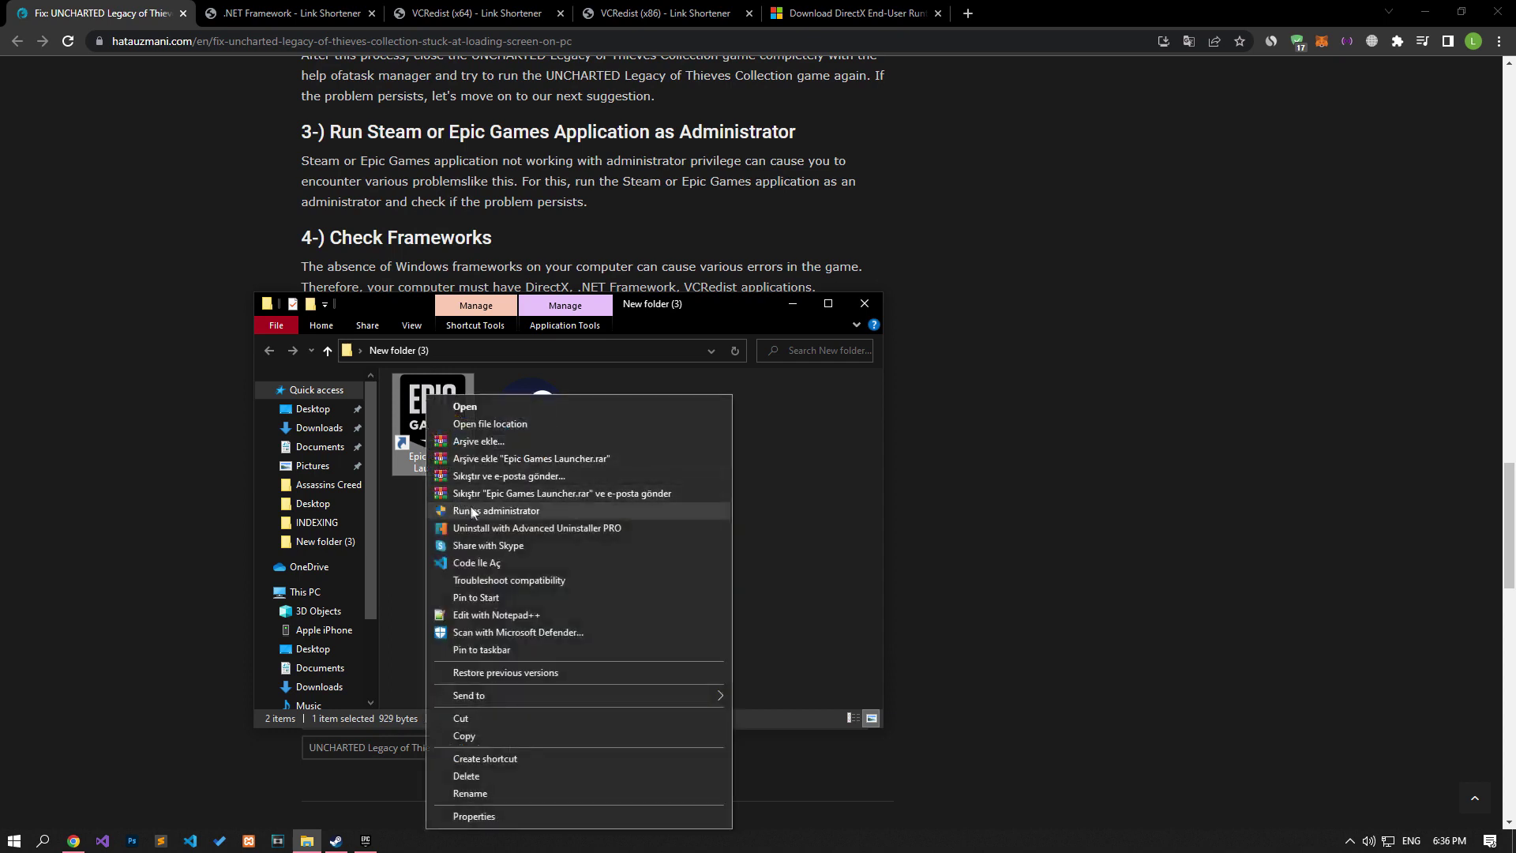
click(794, 522)
click(545, 418)
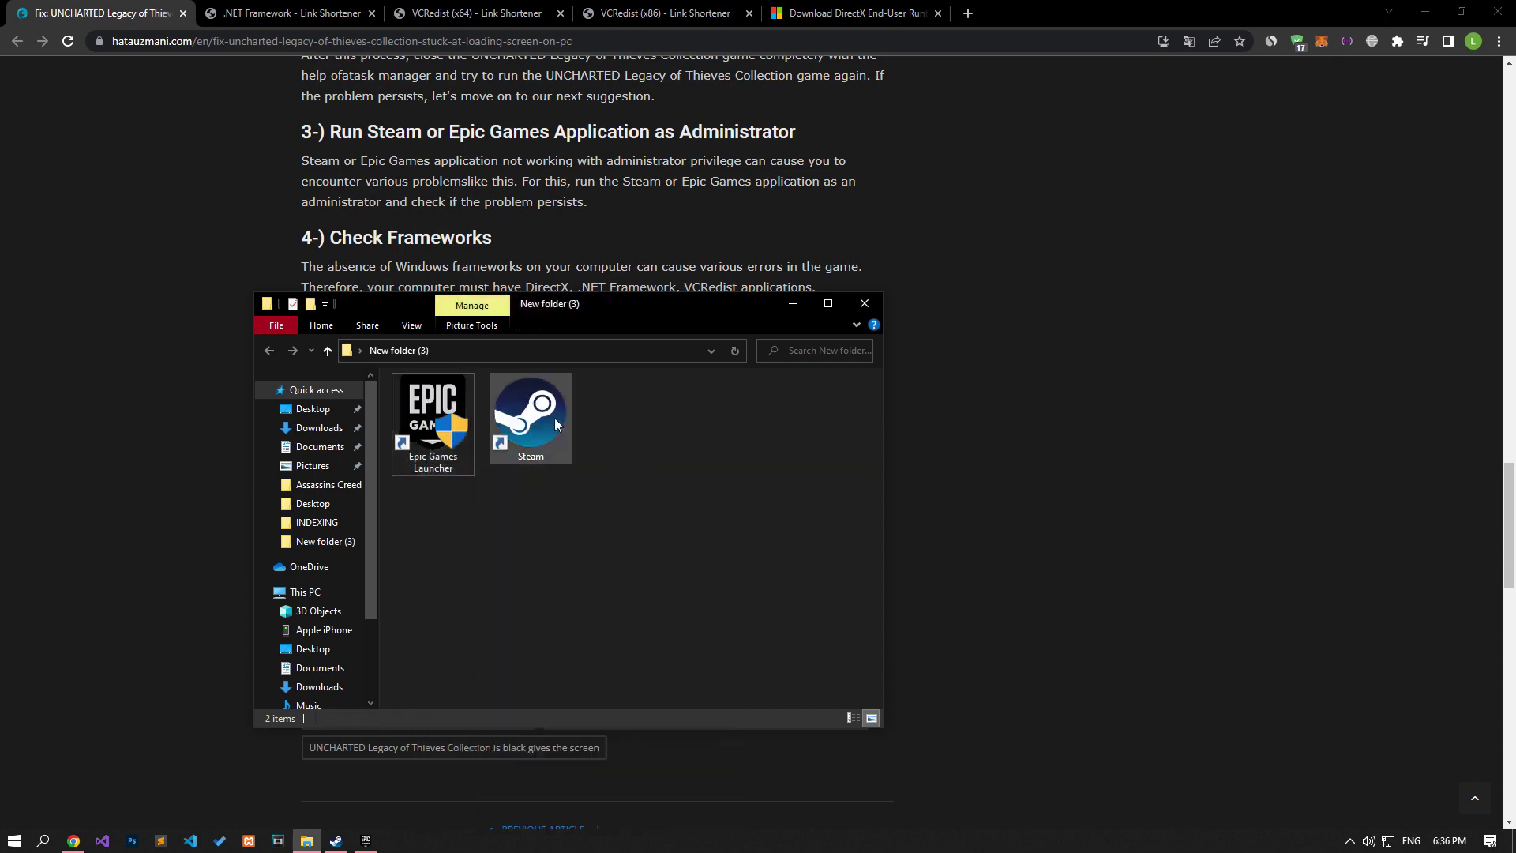
right_click(555, 424)
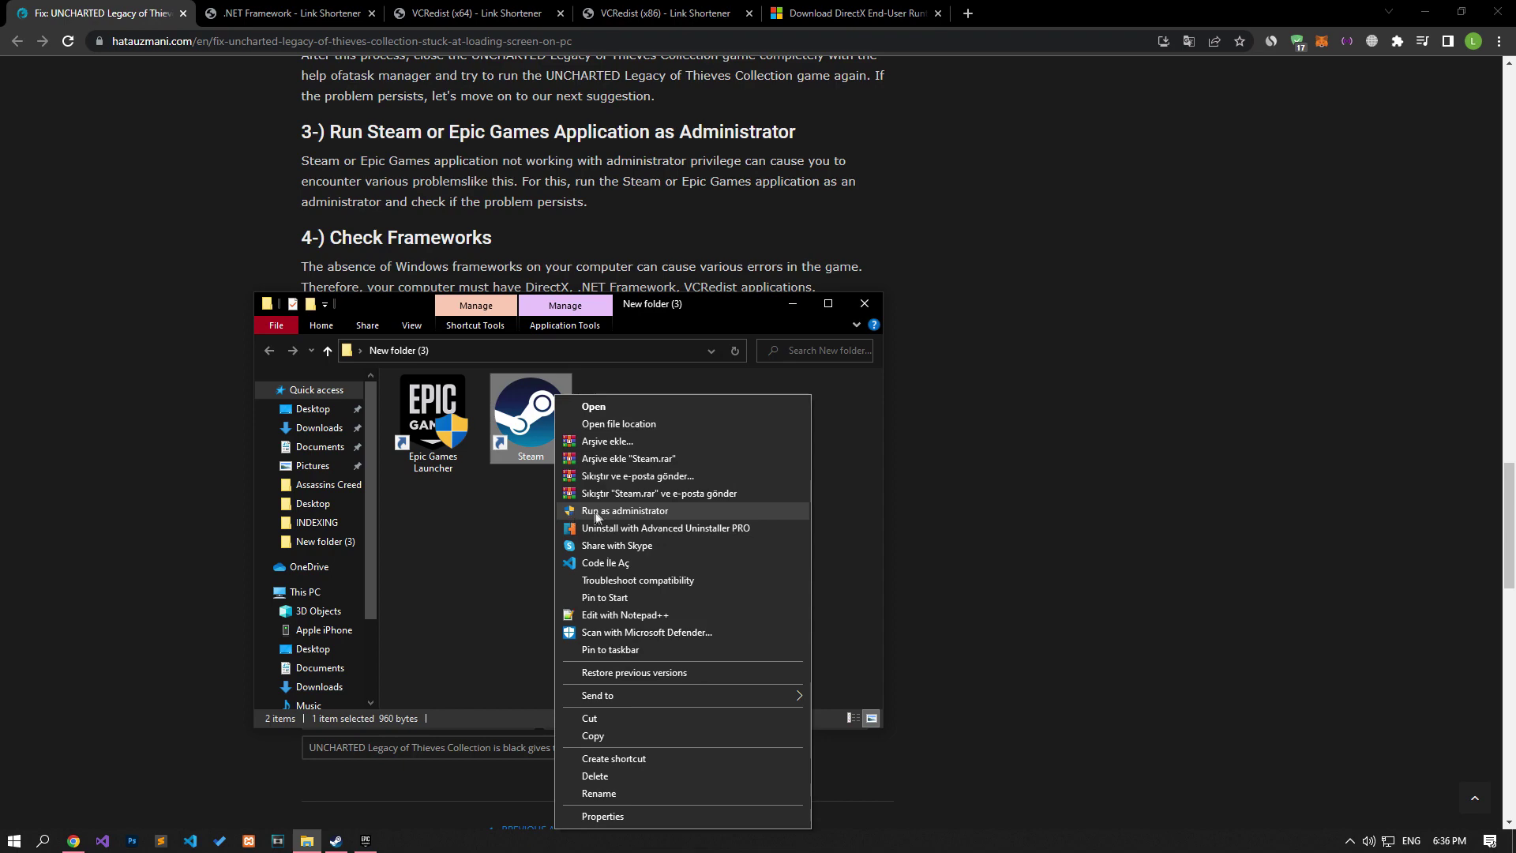
click(831, 524)
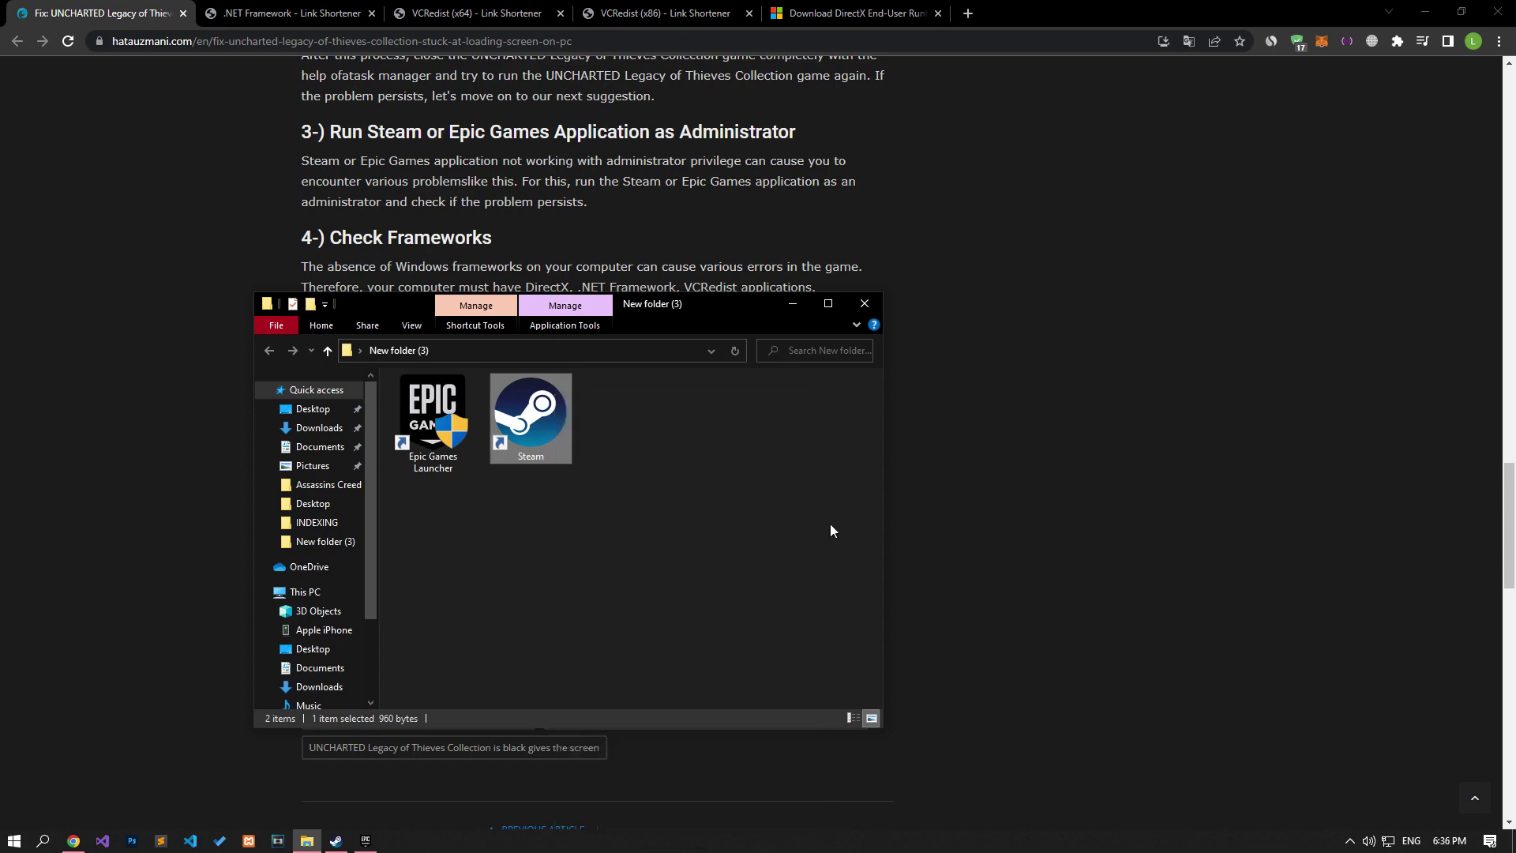
click(802, 311)
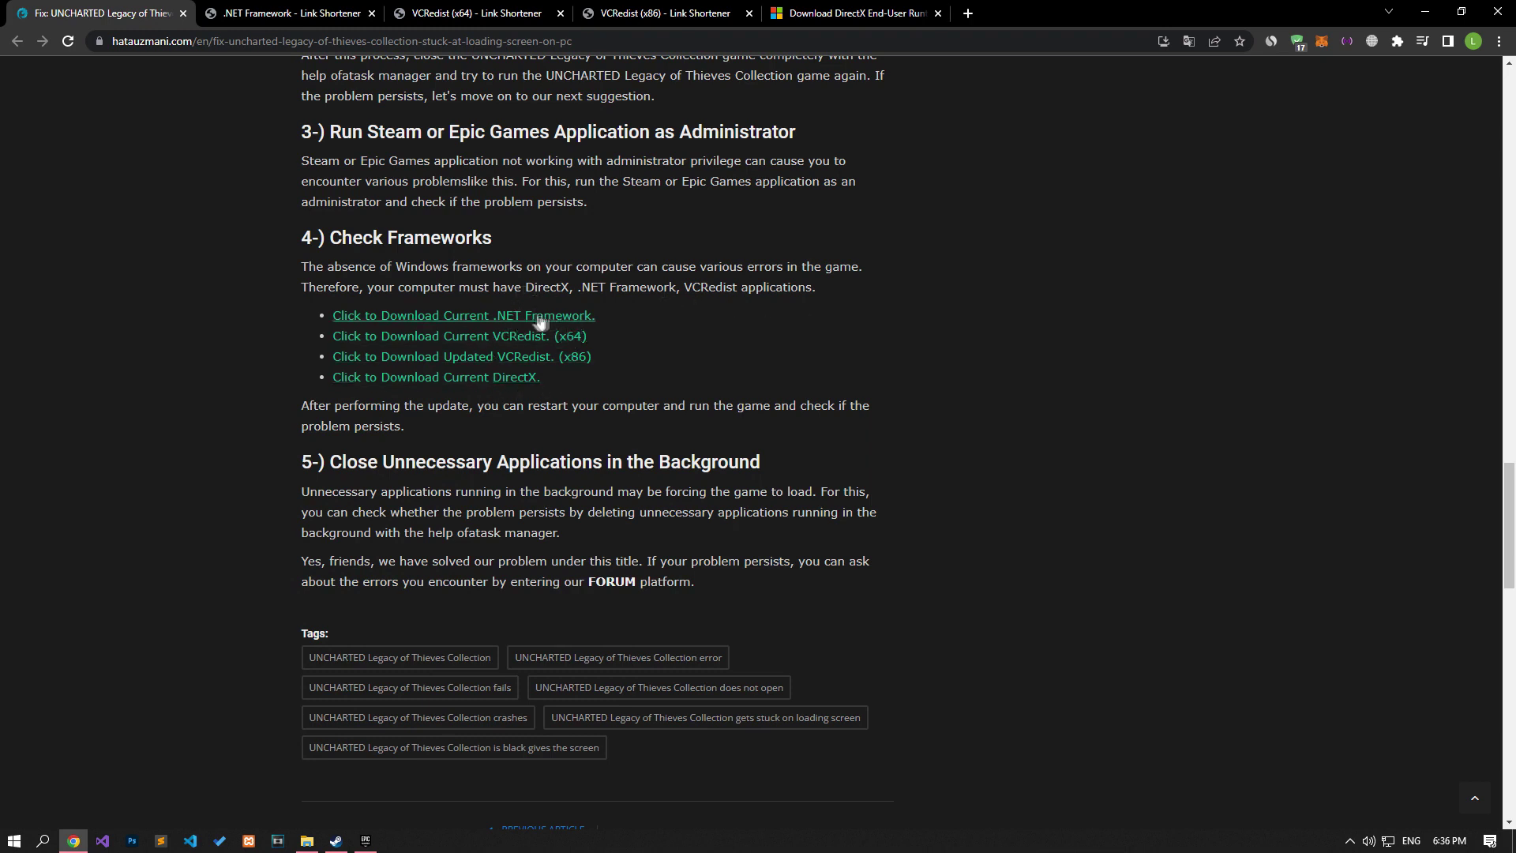
Download the .NET Framework, VCRedist x64, VCRedist x86 and DirectX End-User Runtimes installers from the opened browser pages
click(296, 17)
click(778, 278)
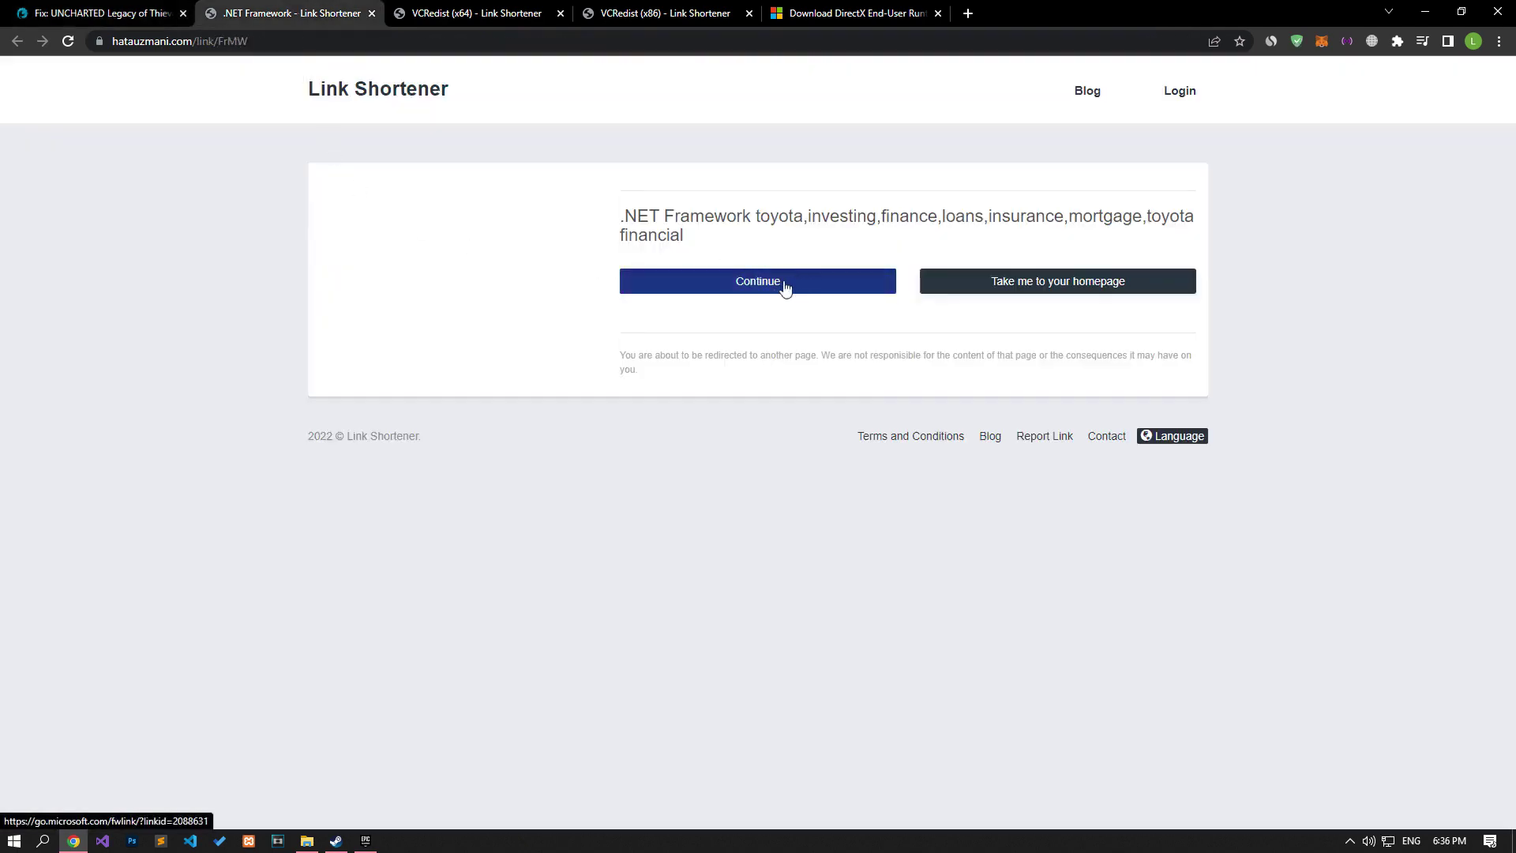
key(ctrl+Tab)
click(759, 280)
key(ctrl+Tab)
key(ctrl+Tab)
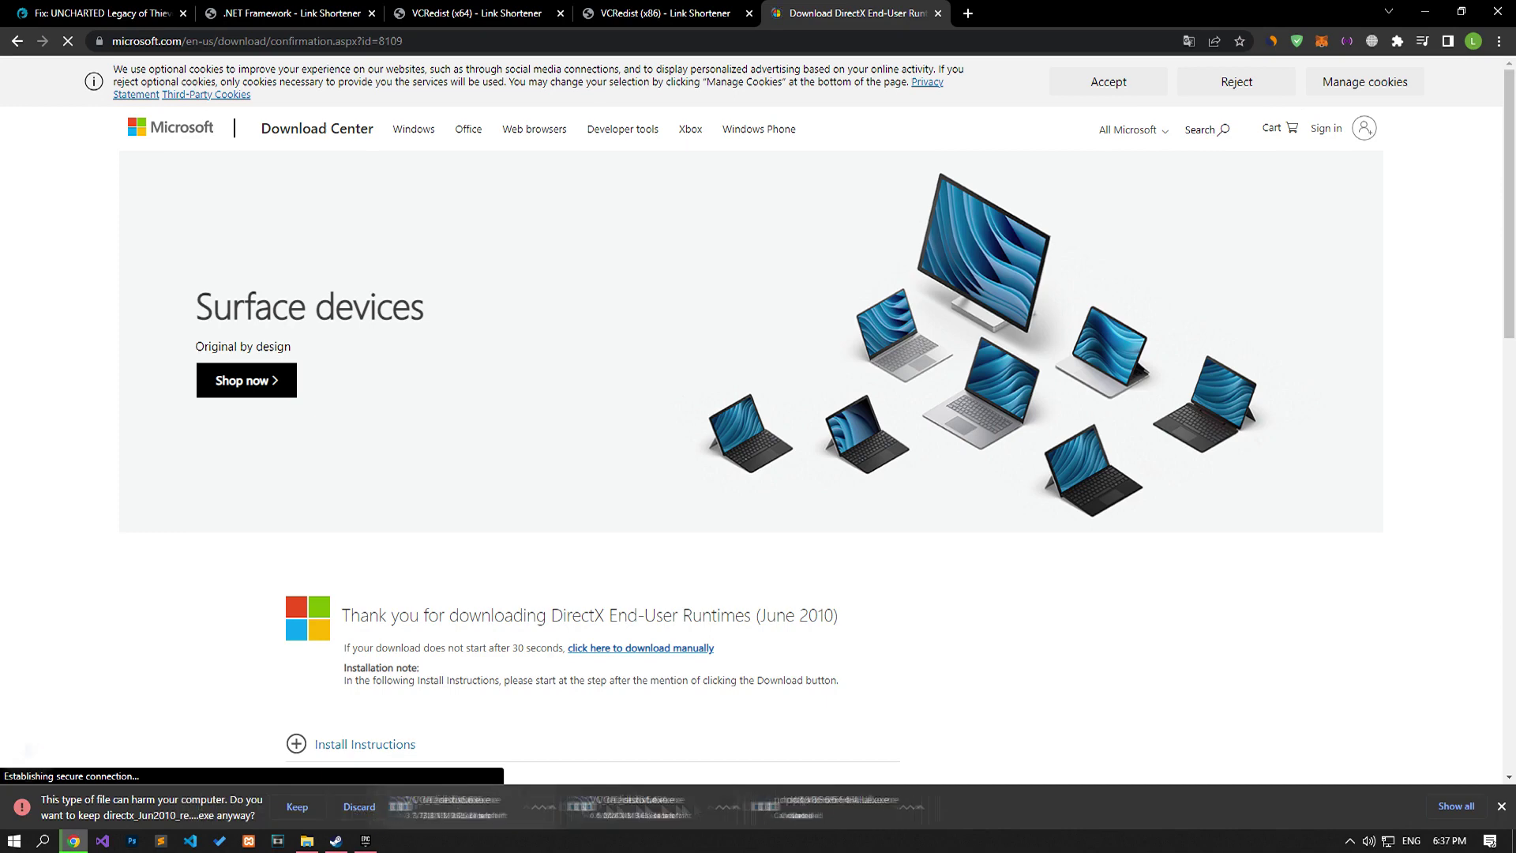
Close the four framework download pages, leaving only the article open
click(938, 14)
click(749, 14)
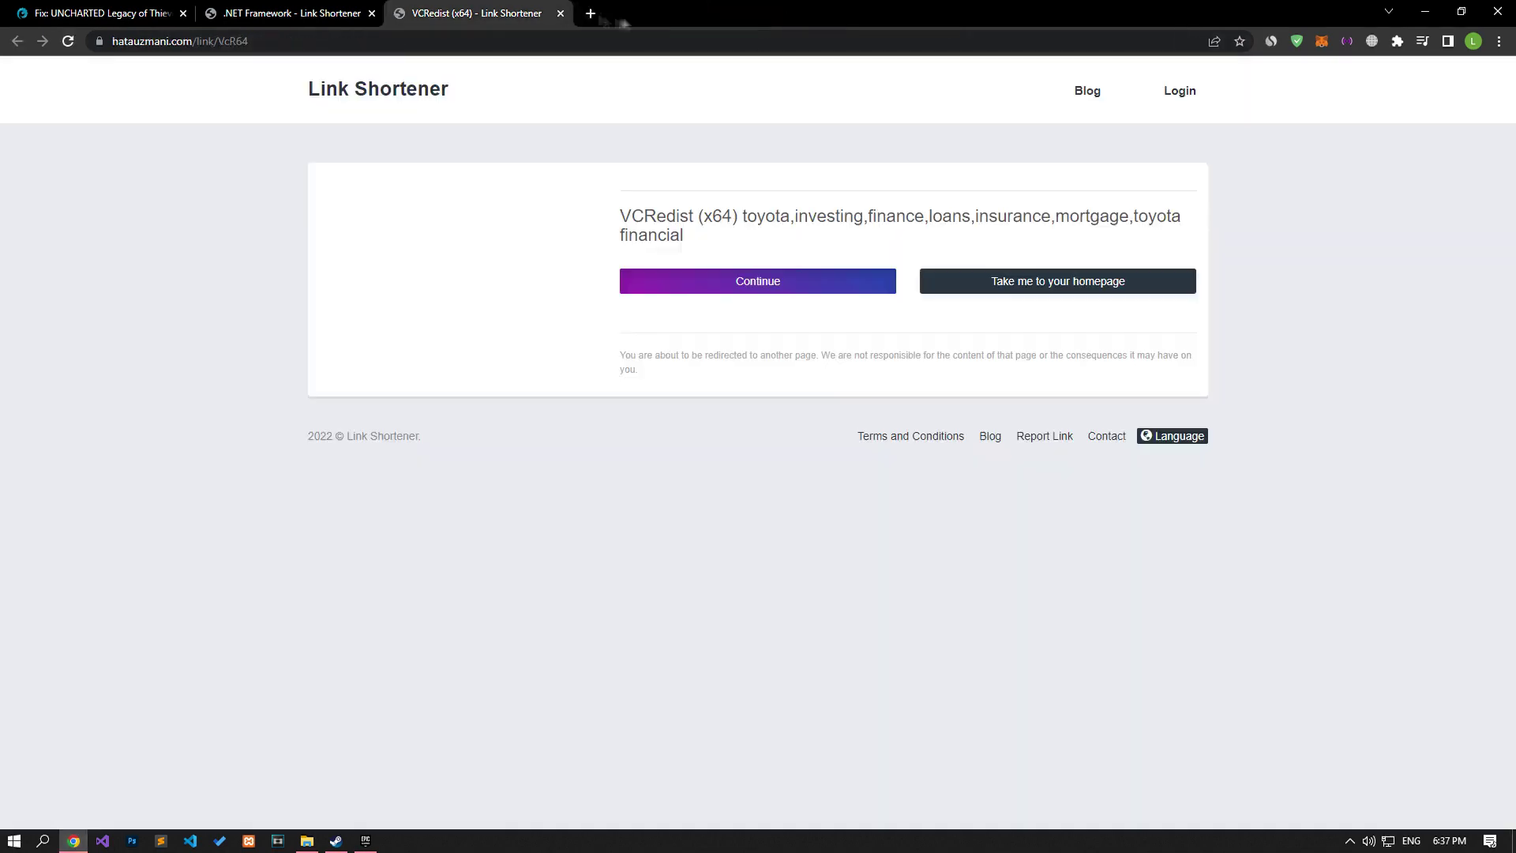
click(561, 13)
click(372, 14)
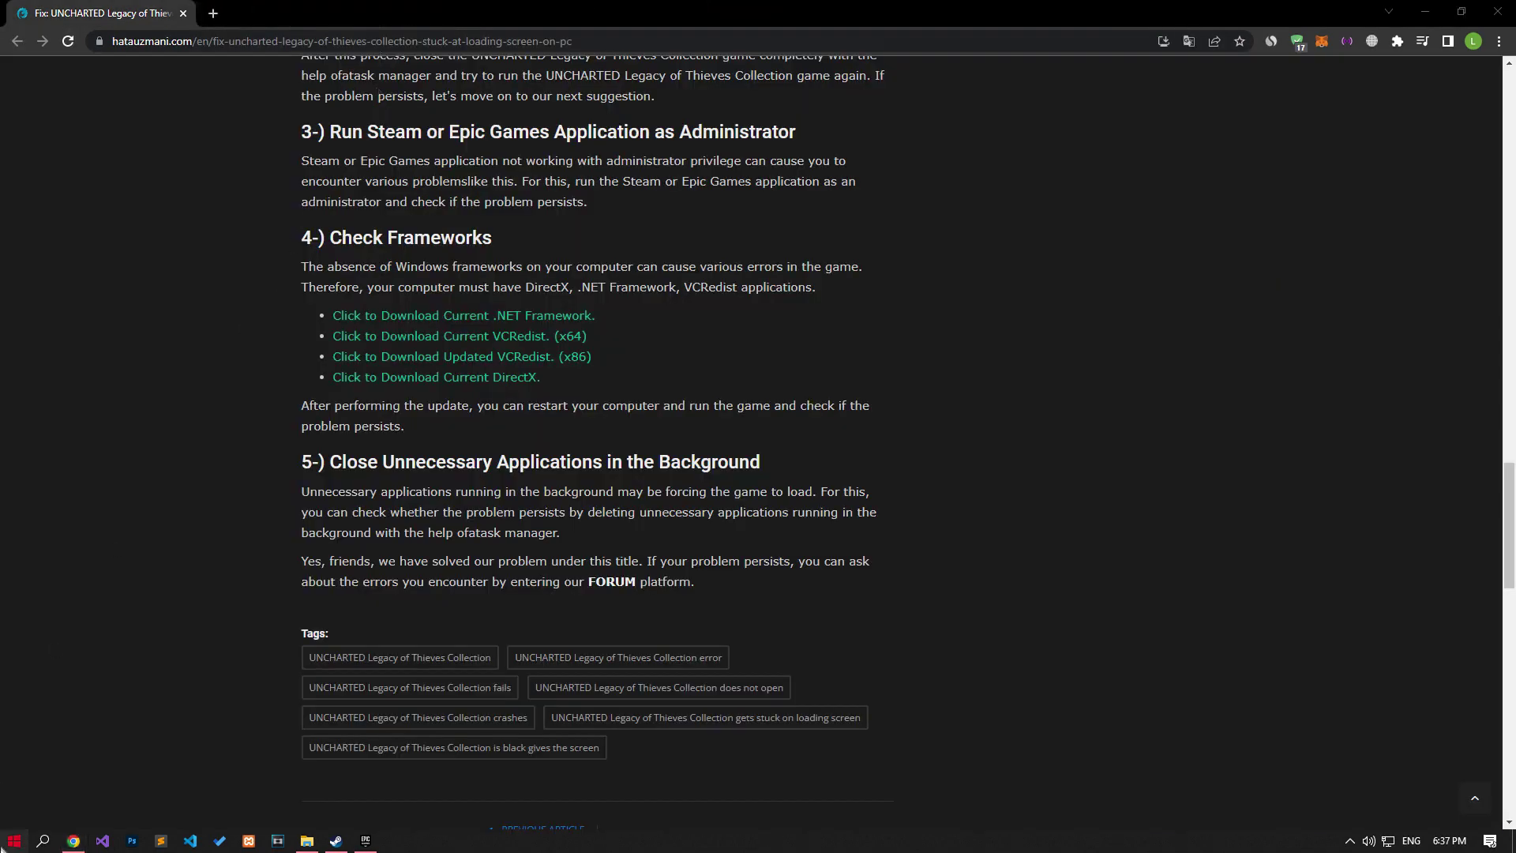
Locate the Restart option in the Windows power options and dismiss it without restarting
click(14, 840)
click(20, 810)
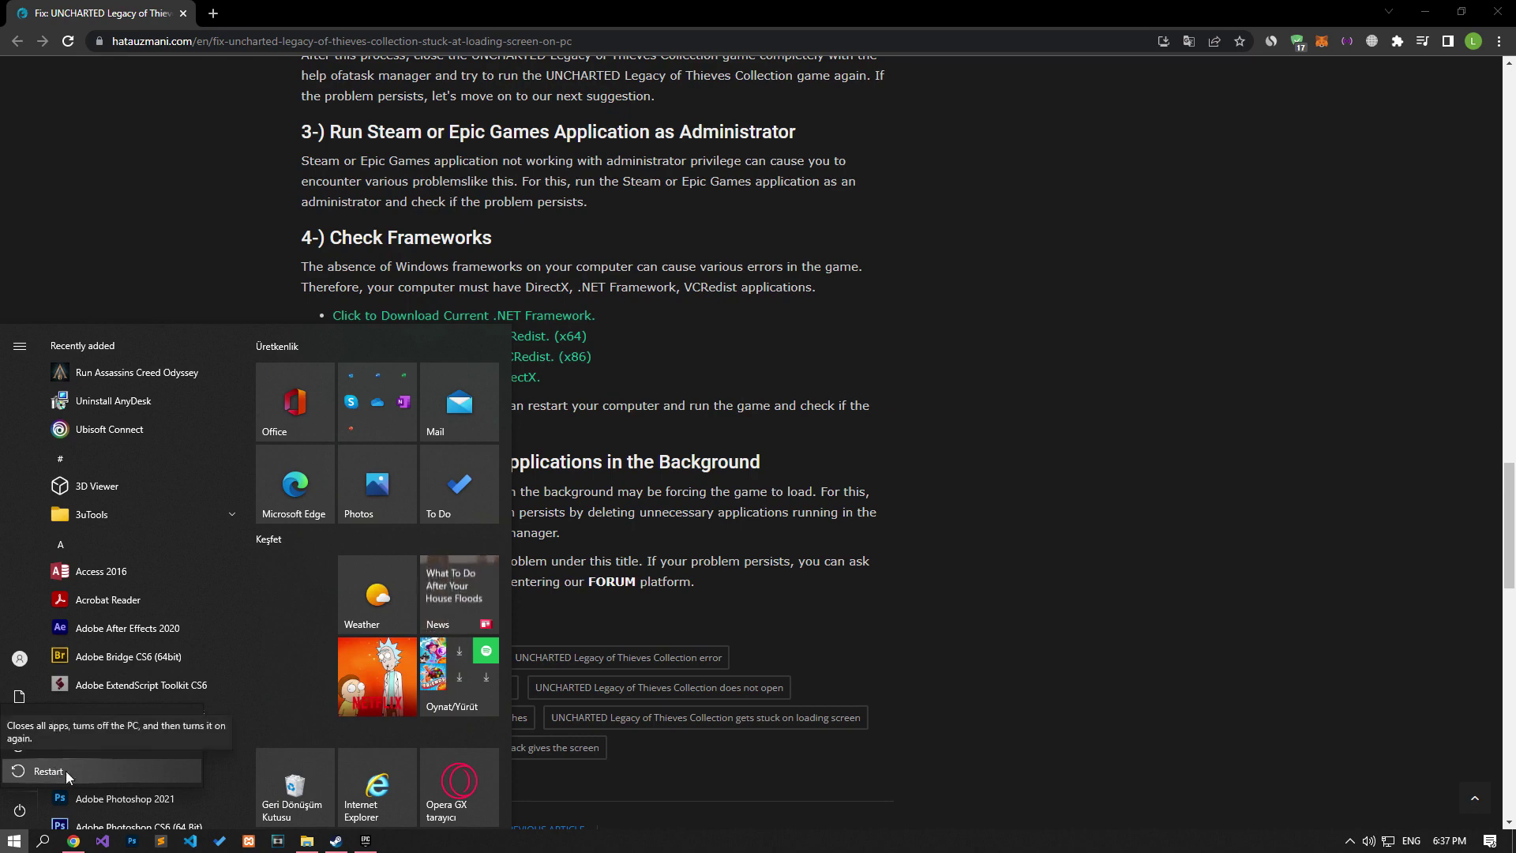
click(231, 240)
click(230, 240)
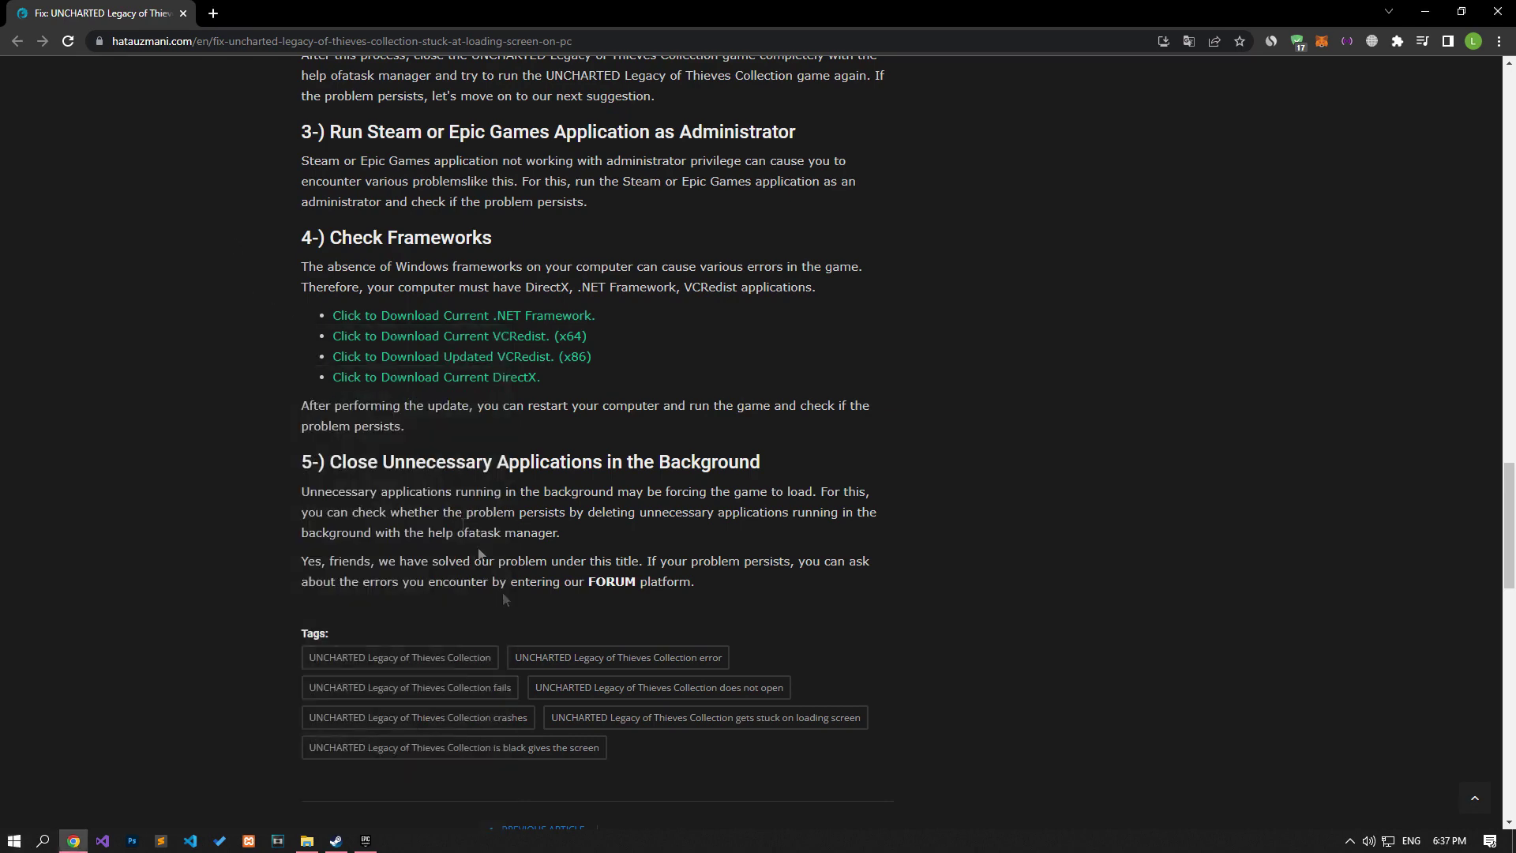
Open Task Manager and end the OriginClientService (32 bit) background process
right_click(665, 839)
click(665, 782)
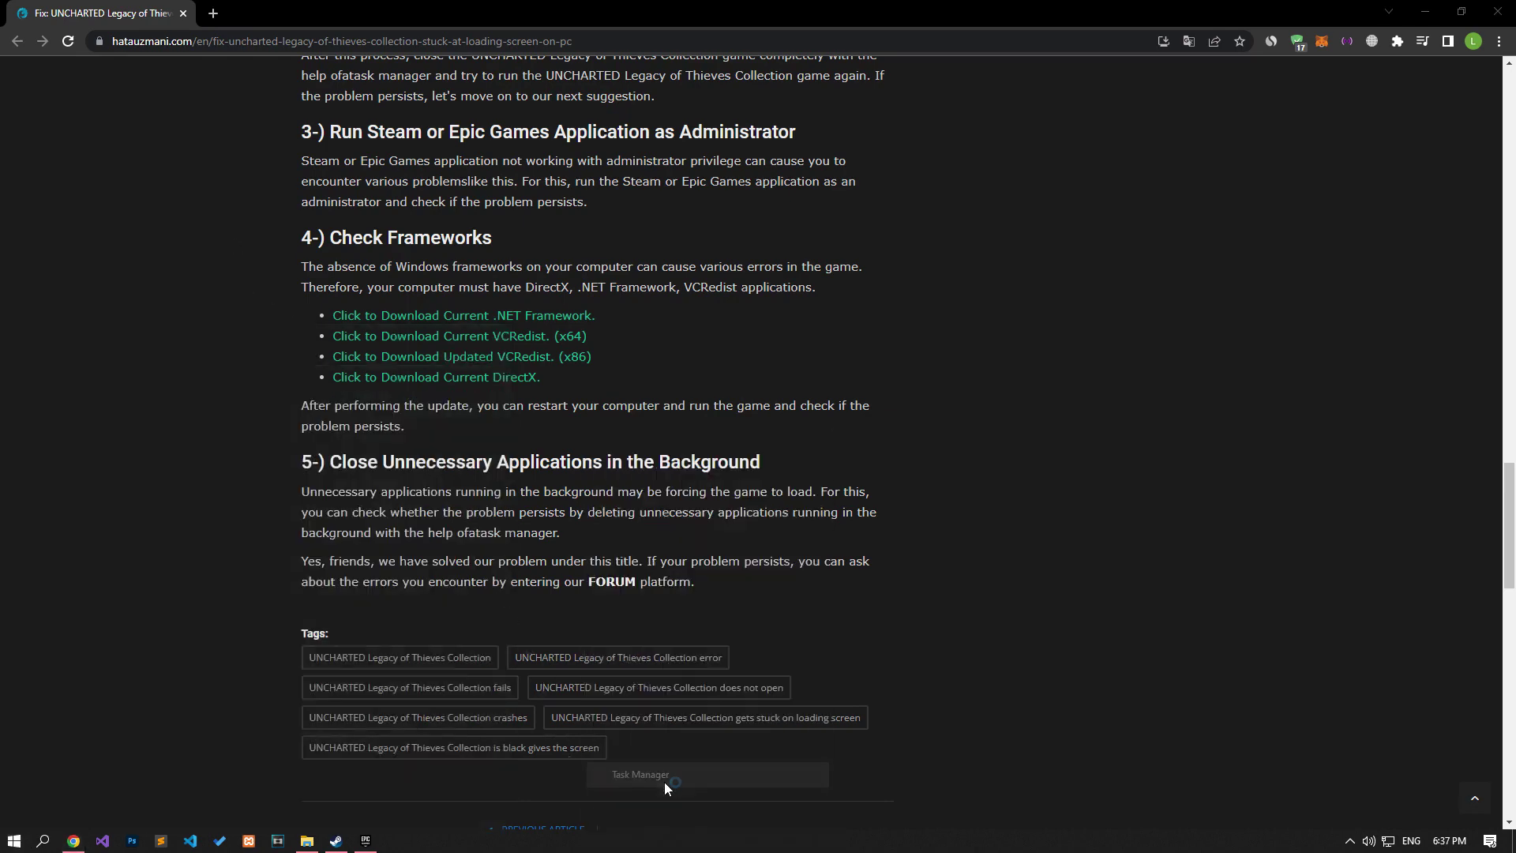
click(1007, 483)
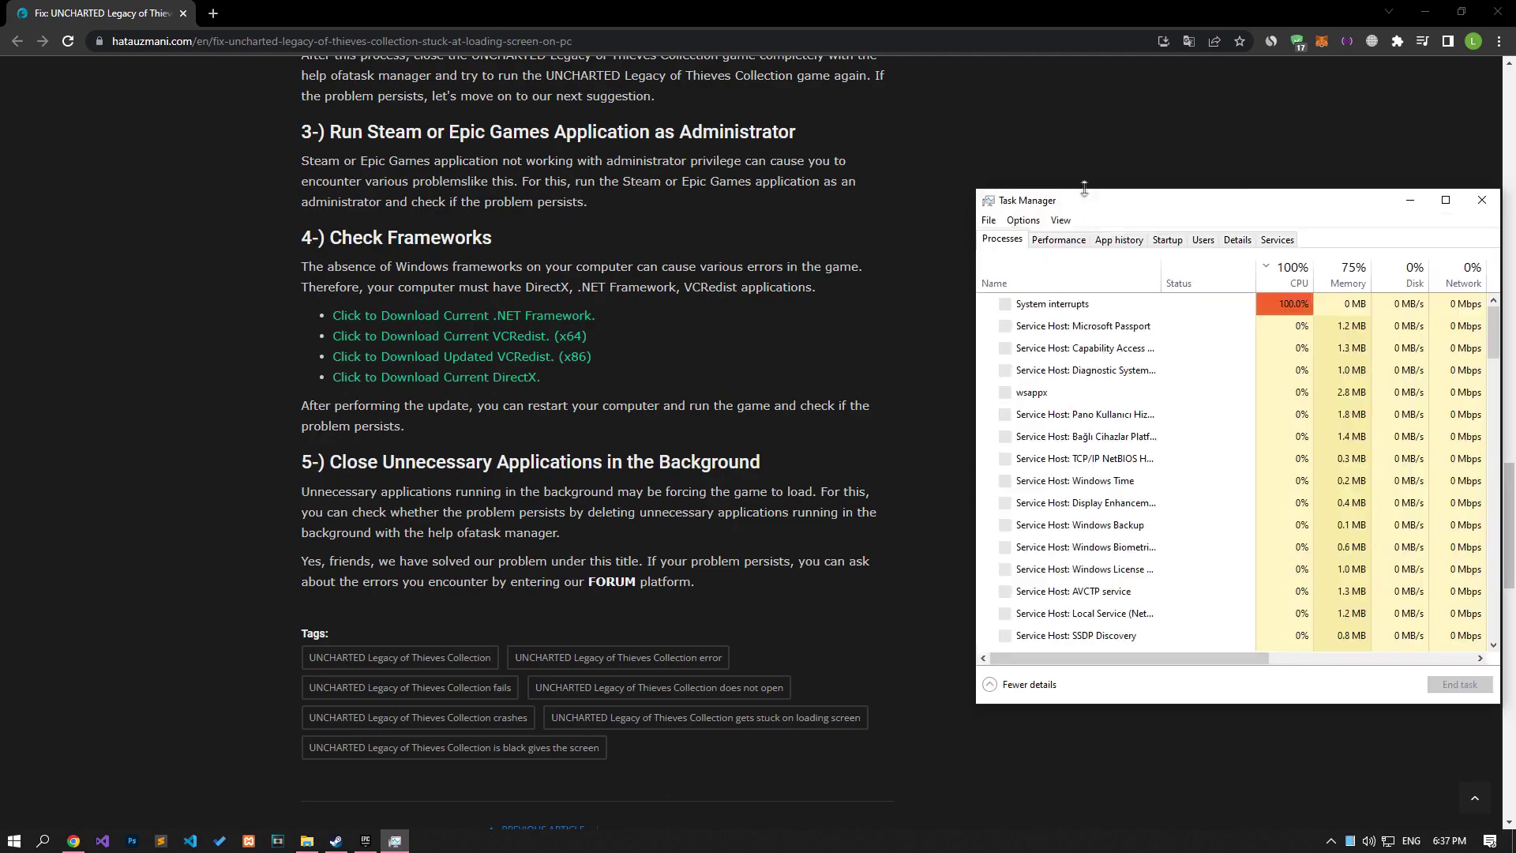
drag(1067, 199, 734, 191)
scroll(725, 440, down, 3)
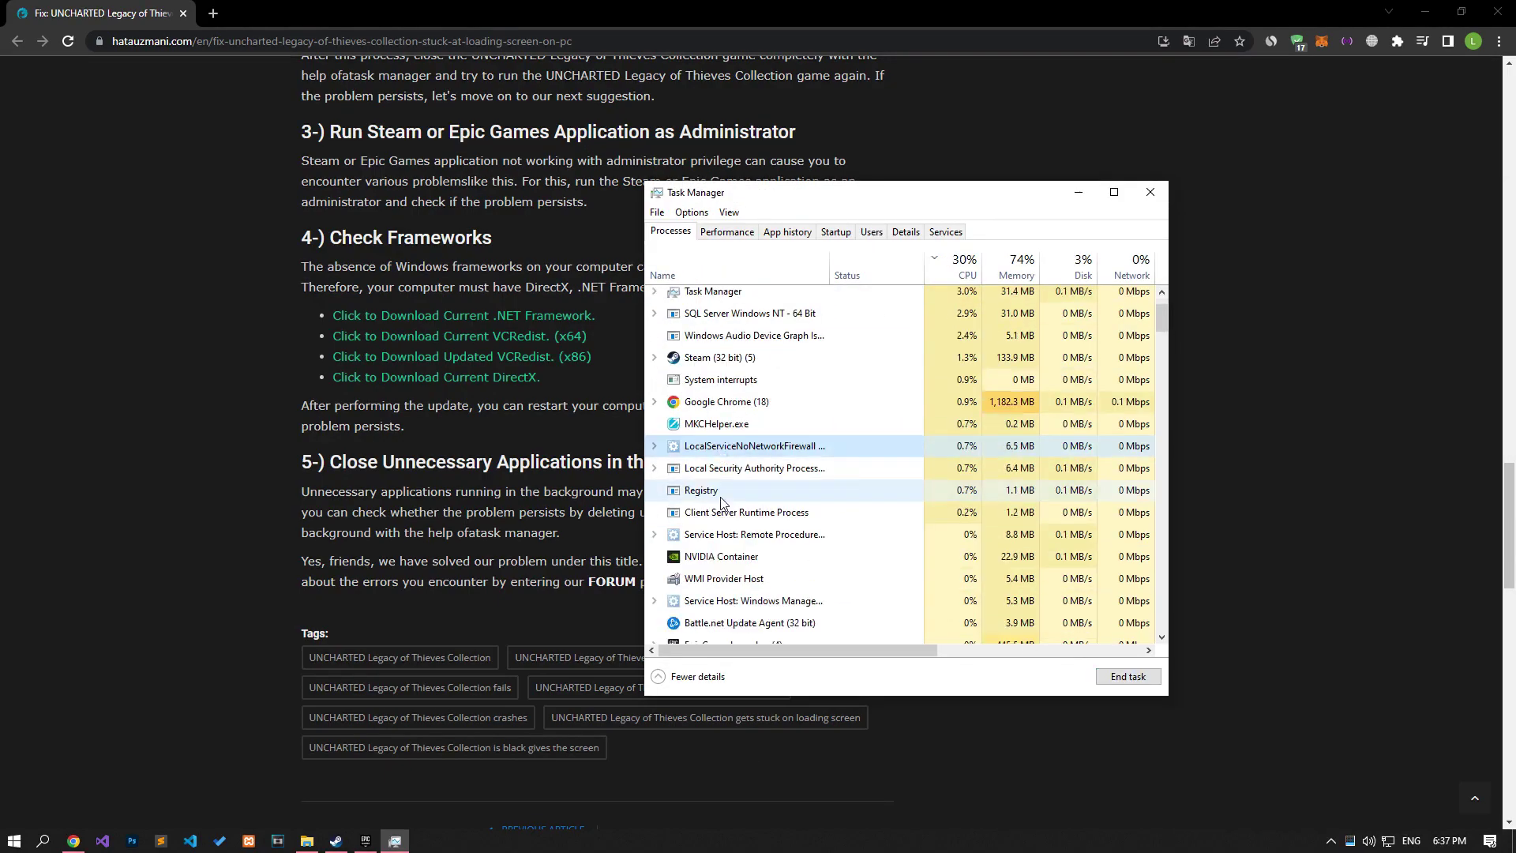
scroll(725, 441, down, 5)
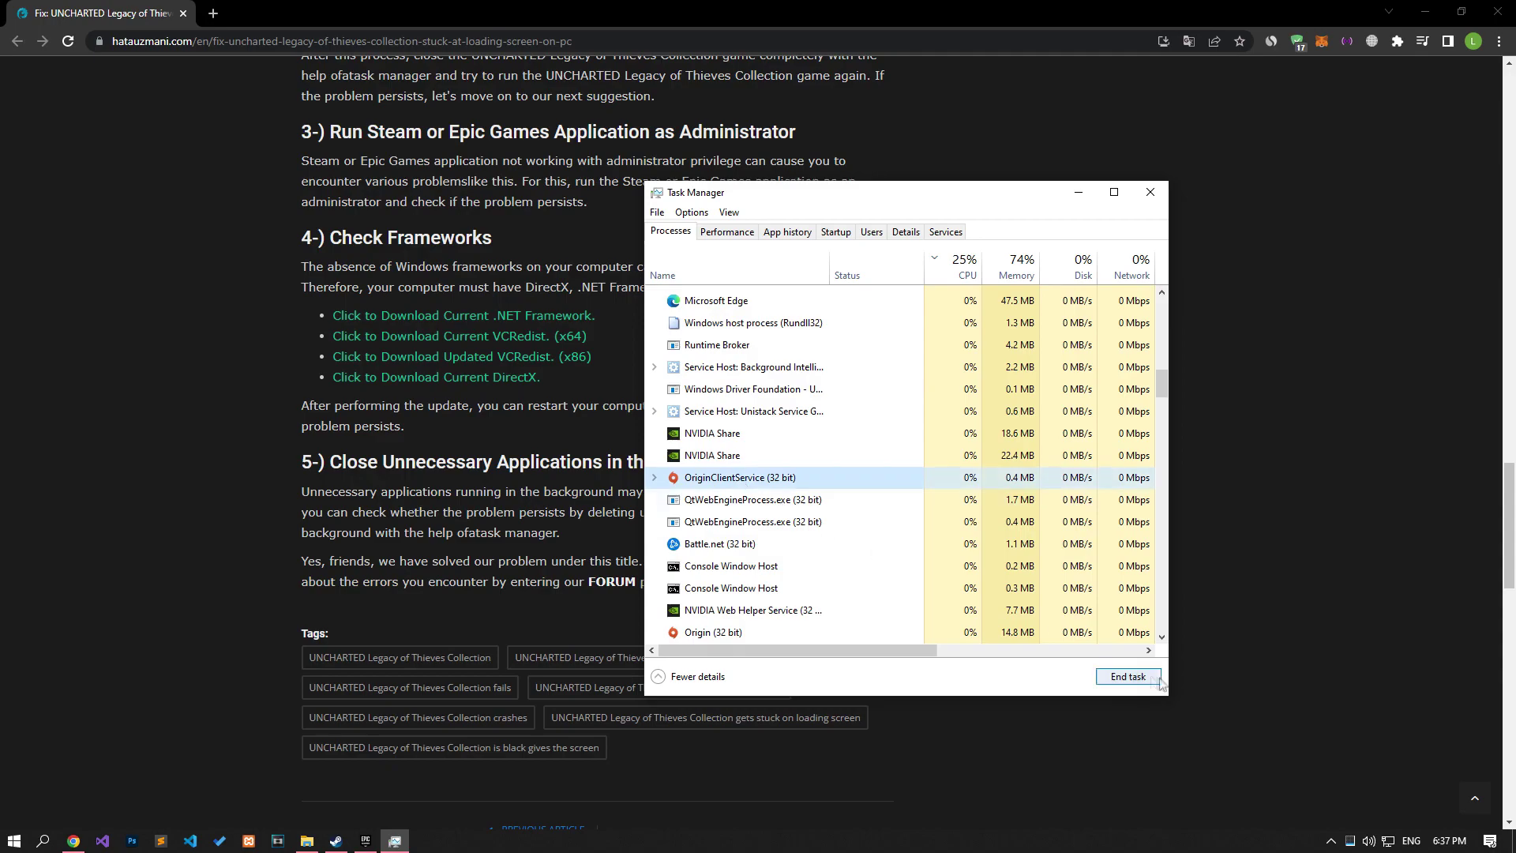
click(1129, 677)
Look through the remaining running processes for unnecessary applications and close Task Manager
scroll(1166, 537, down, 10)
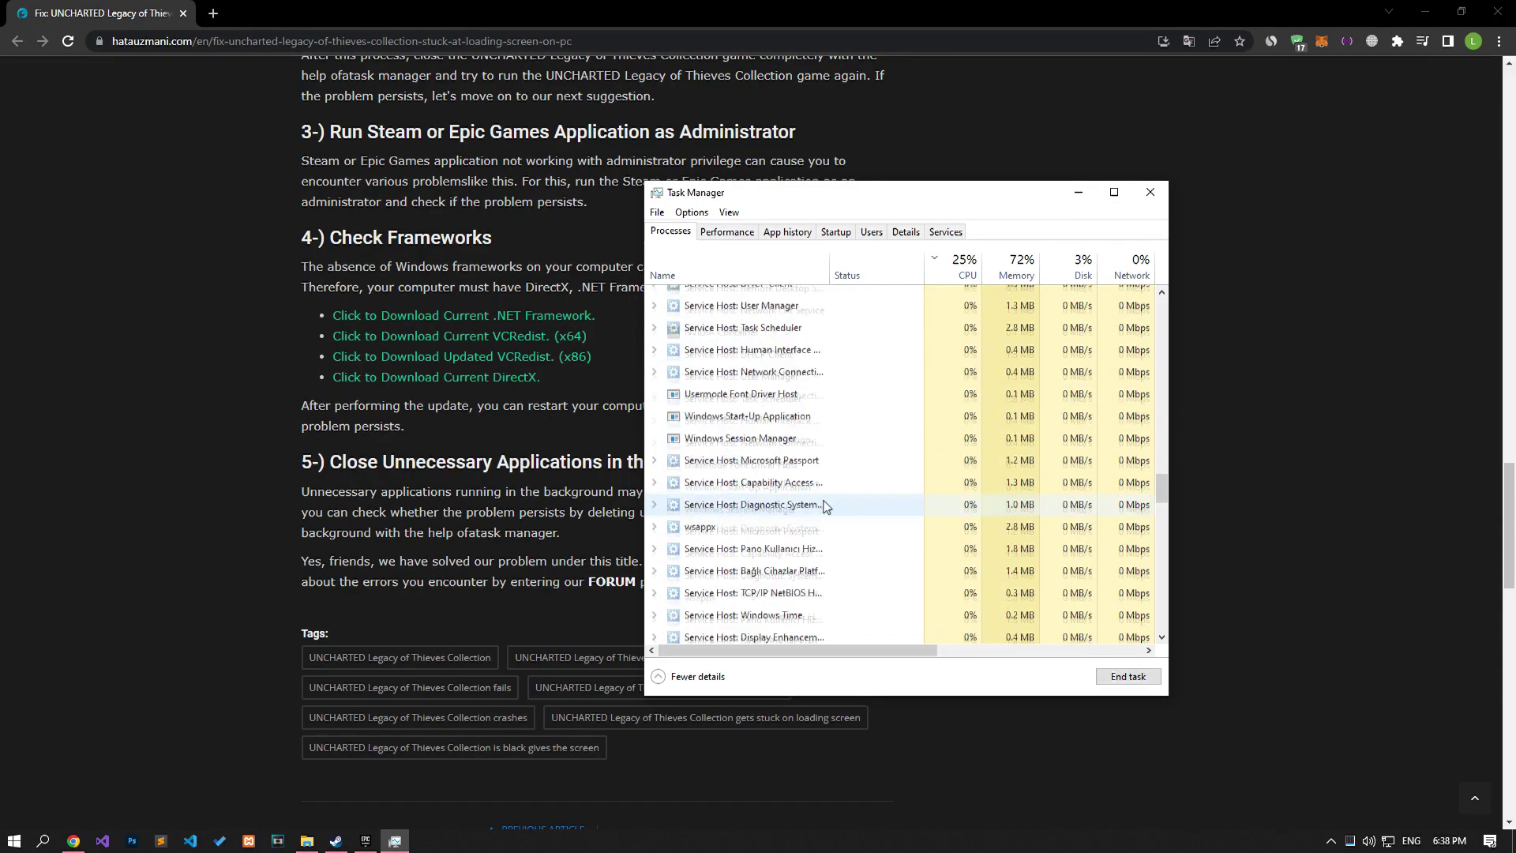
scroll(1166, 537, down, 8)
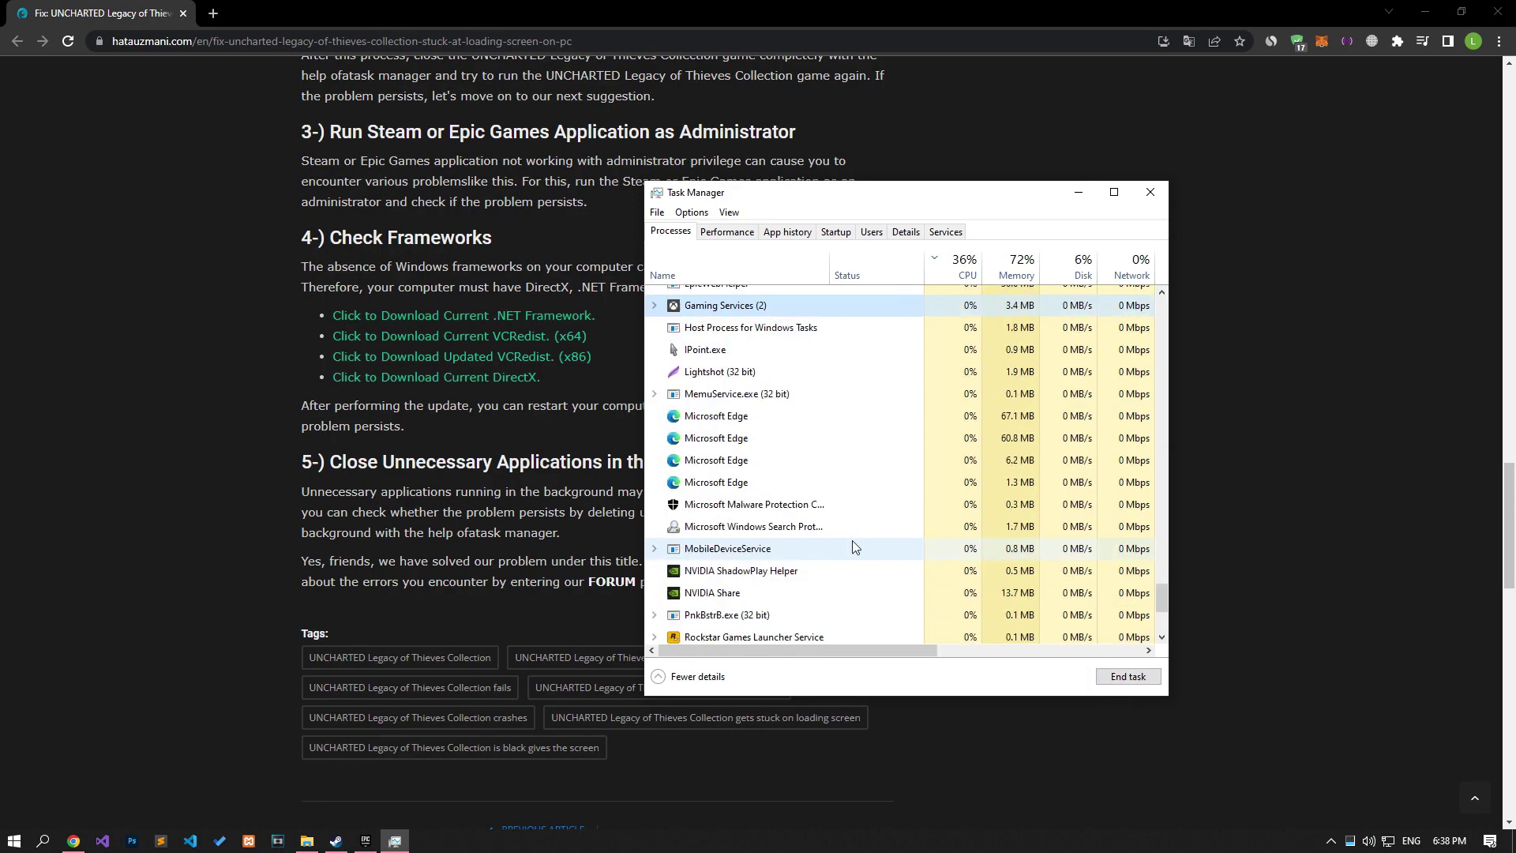
scroll(1027, 473, up, 20)
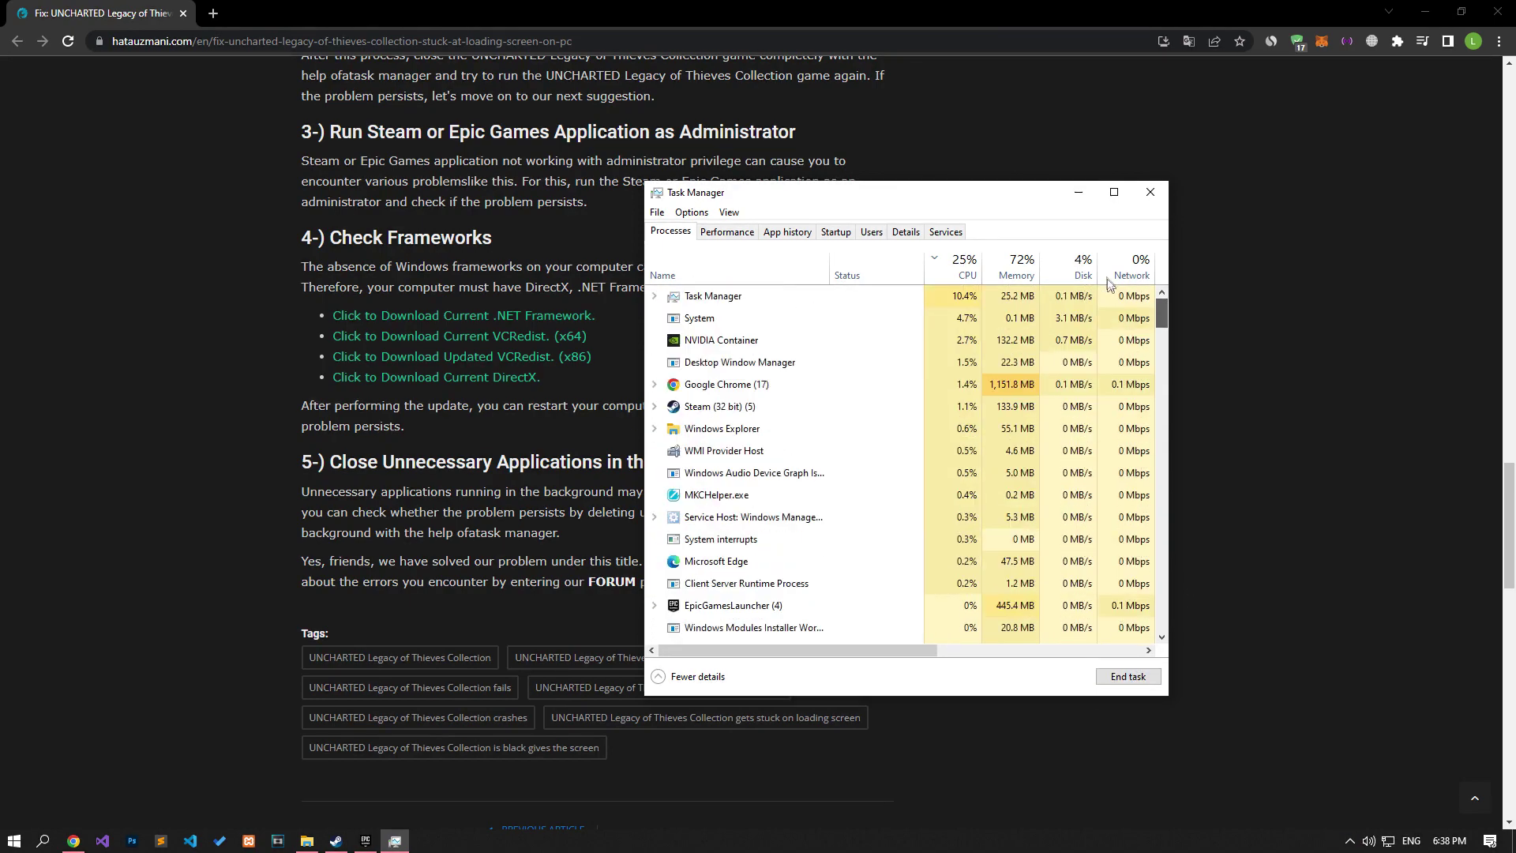
click(1147, 193)
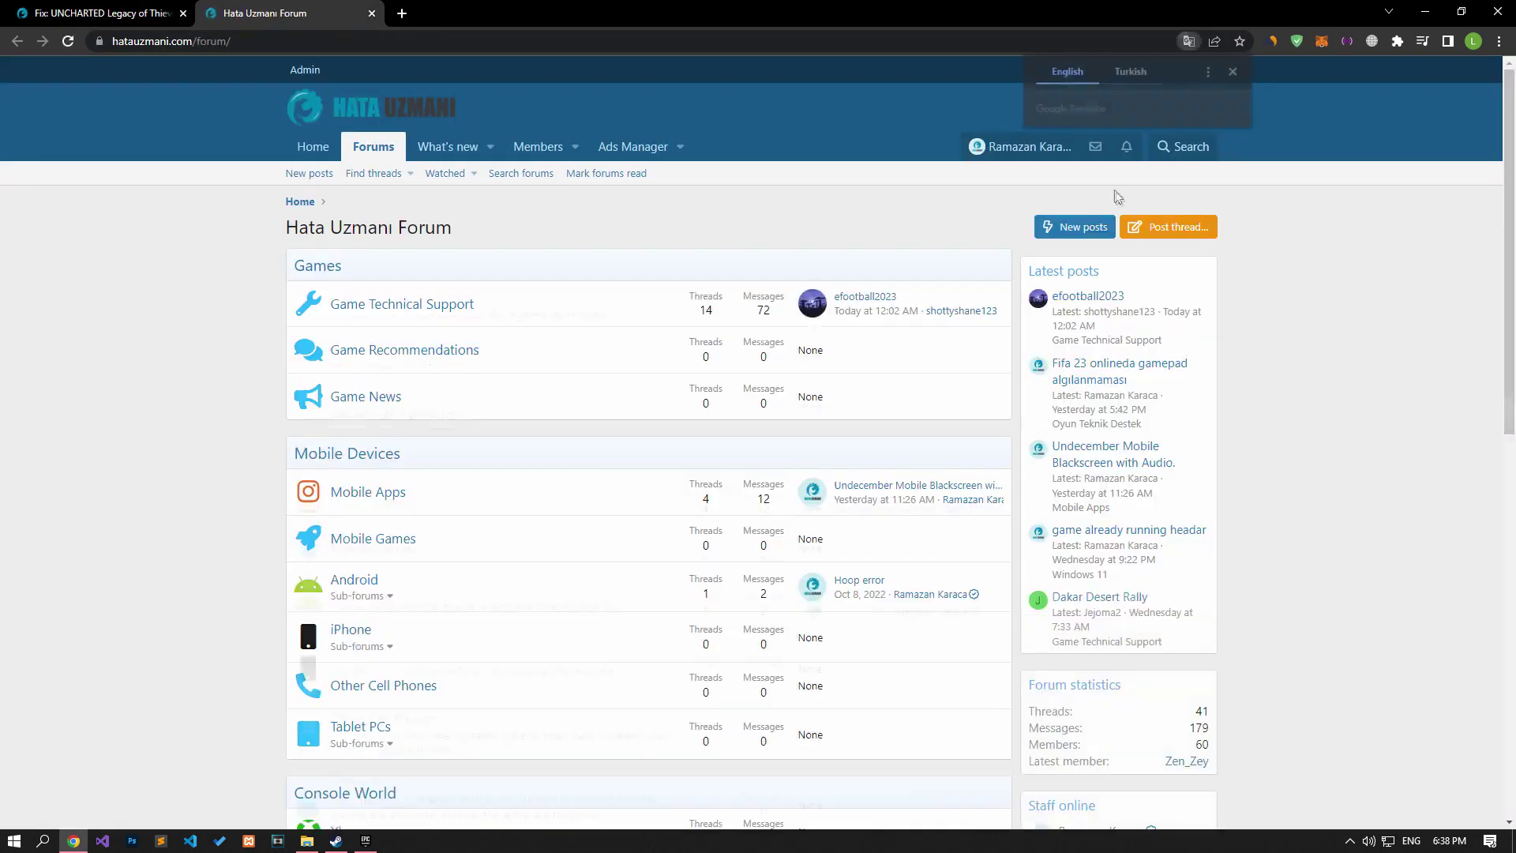
Start posting a new thread on the Hata Uzmanı Forum, opening the choice of forum sections
click(1203, 229)
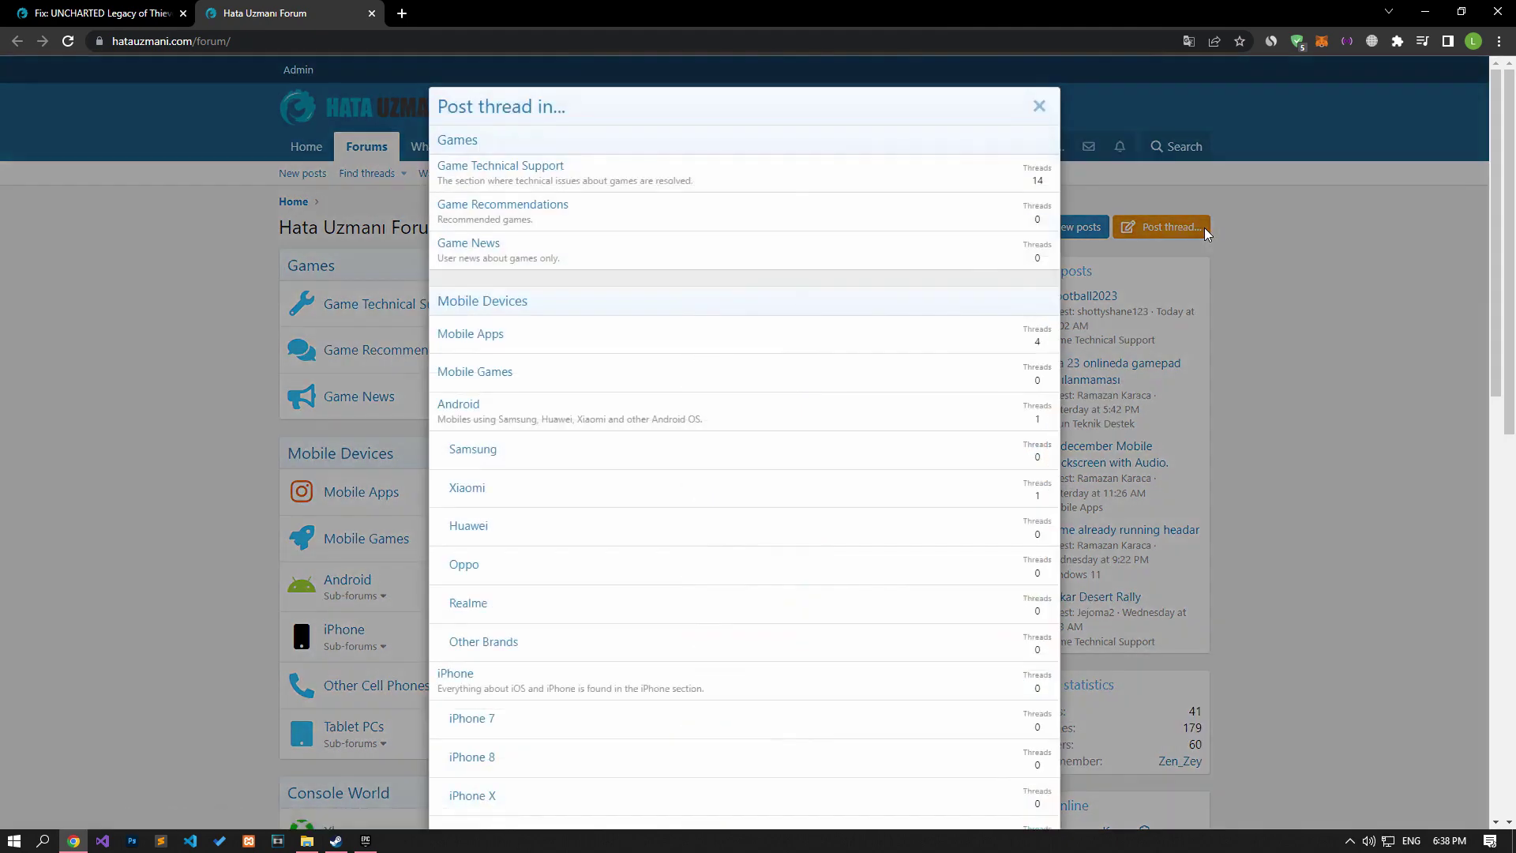